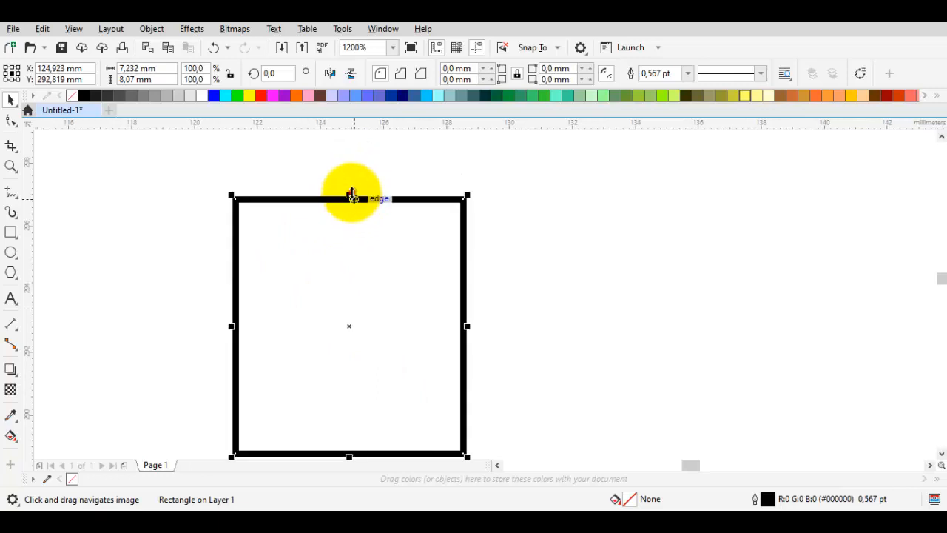
Round all corners of the rectangle to a radius of about 2.18 mm.
{"action": "left_click", "coordinate": [11, 122]}
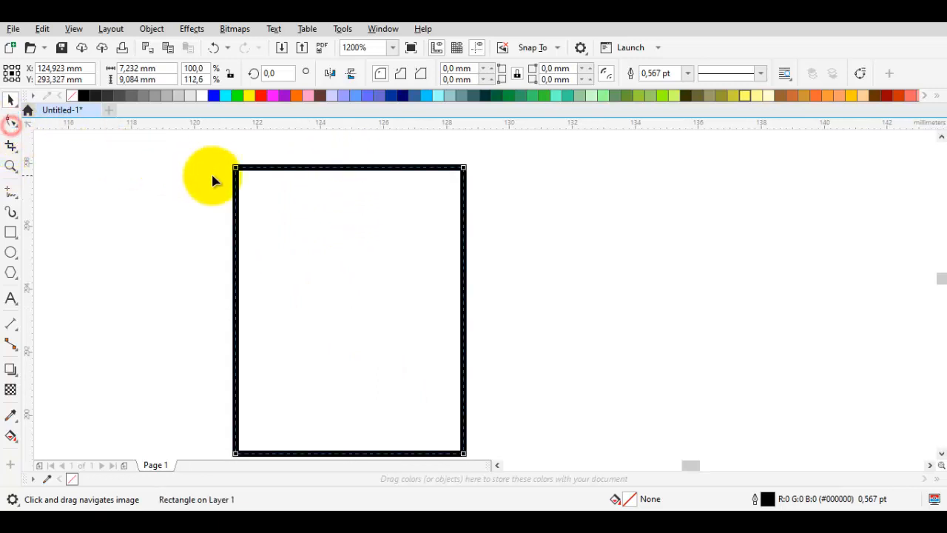
{"action": "left_click_drag", "start_coordinate": [235, 167], "coordinate": [306, 171]}
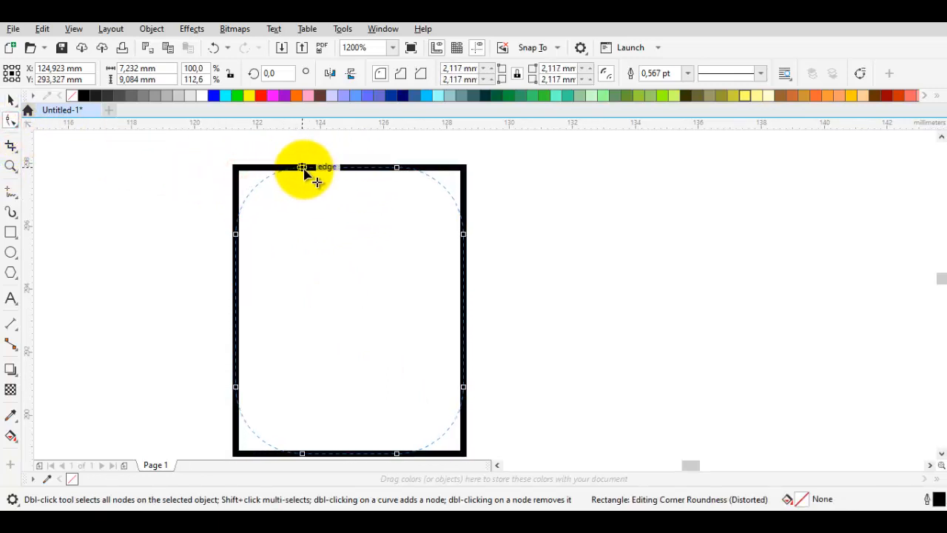
{"action": "key", "text": "space"}
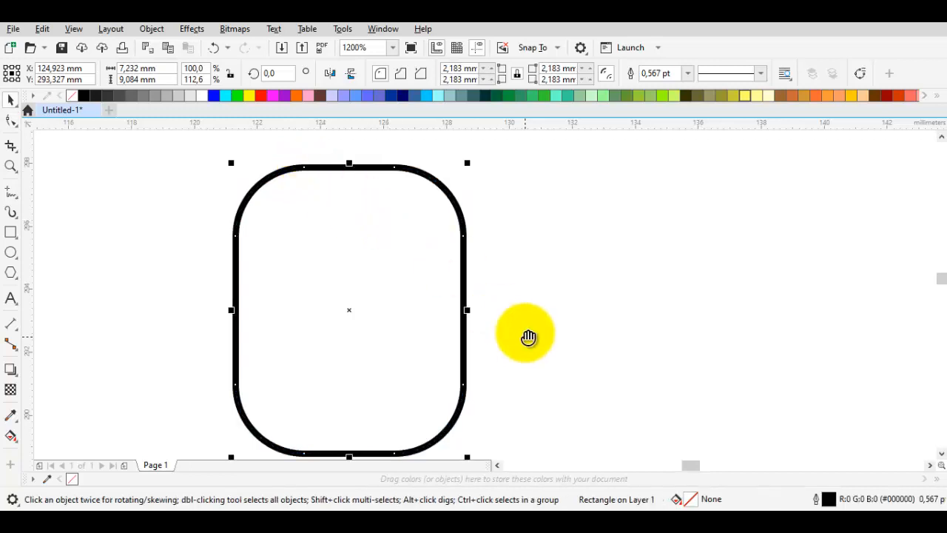
Make a flattened copy of the rounded rectangle, about 1.4 mm tall, across its lower edge as a hem band and narrow it slightly.
{"action": "left_click_drag", "start_coordinate": [526, 335], "coordinate": [525, 287]}
{"action": "scroll", "coordinate": [468, 263], "scroll_direction": "down", "scroll_amount": 2}
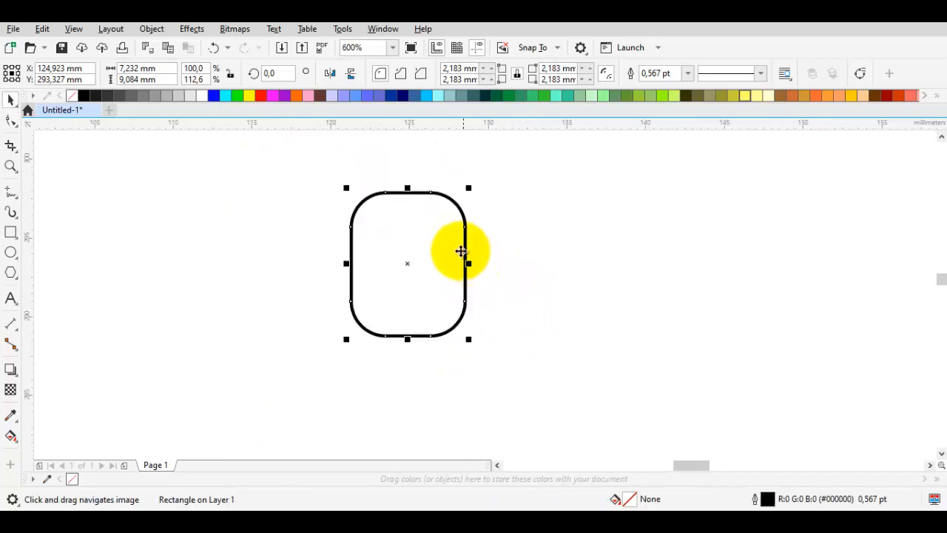
{"action": "left_click_drag", "start_coordinate": [408, 187], "coordinate": [450, 330]}
{"action": "scroll", "coordinate": [414, 341], "scroll_direction": "up", "scroll_amount": 1}
{"action": "scroll", "coordinate": [453, 329], "scroll_direction": "up", "scroll_amount": 1}
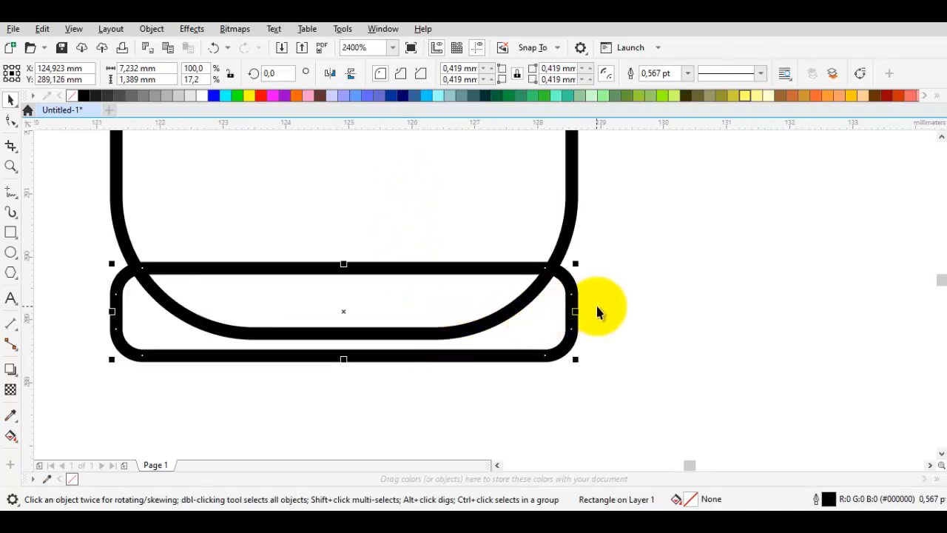
{"action": "left_click_drag", "start_coordinate": [576, 312], "coordinate": [489, 297]}
Make a sleeve from a copy of the body about 2.2 mm wide along its left side, with corners rounded to about 1.1 mm.
{"action": "scroll", "coordinate": [562, 307], "scroll_direction": "down", "scroll_amount": 2}
{"action": "left_click", "coordinate": [545, 272]}
{"action": "scroll", "coordinate": [467, 207], "scroll_direction": "up", "scroll_amount": 2}
{"action": "key", "text": "F10"}
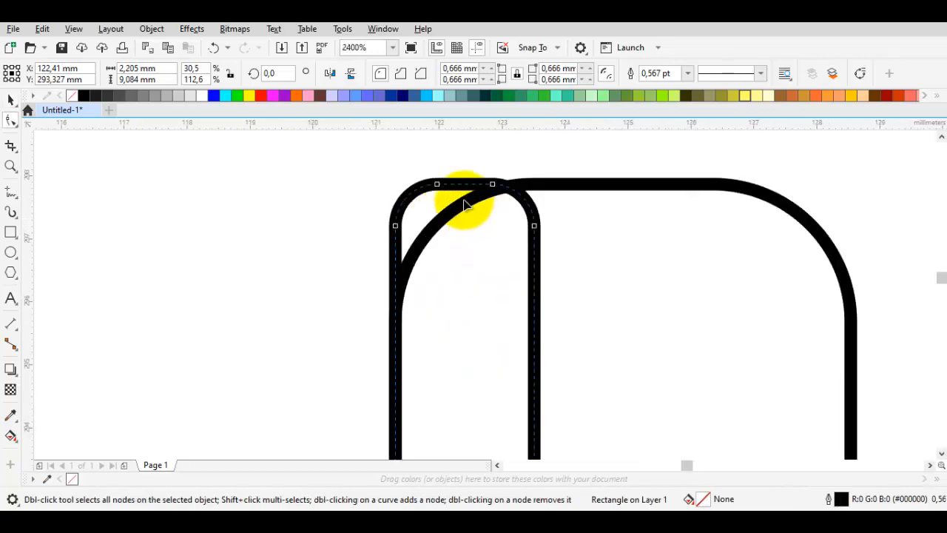
{"action": "left_click_drag", "start_coordinate": [467, 194], "coordinate": [476, 186]}
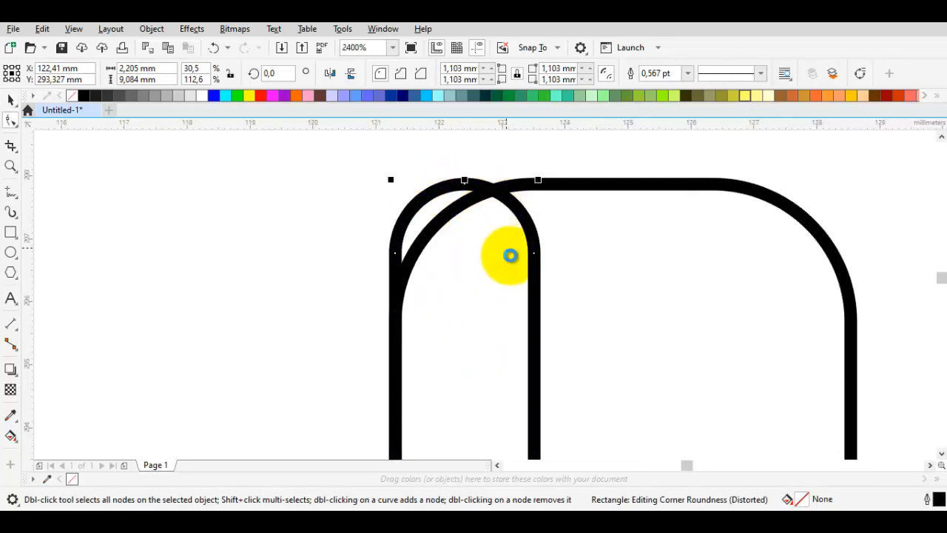
{"action": "key", "text": "space"}
Resize the sleeve to about 2.4 mm wide and make a flattened copy about 1.6 mm tall at its lower end as a cuff.
{"action": "scroll", "coordinate": [512, 218], "scroll_direction": "down", "scroll_amount": 3}
{"action": "scroll", "coordinate": [487, 317], "scroll_direction": "up", "scroll_amount": 2}
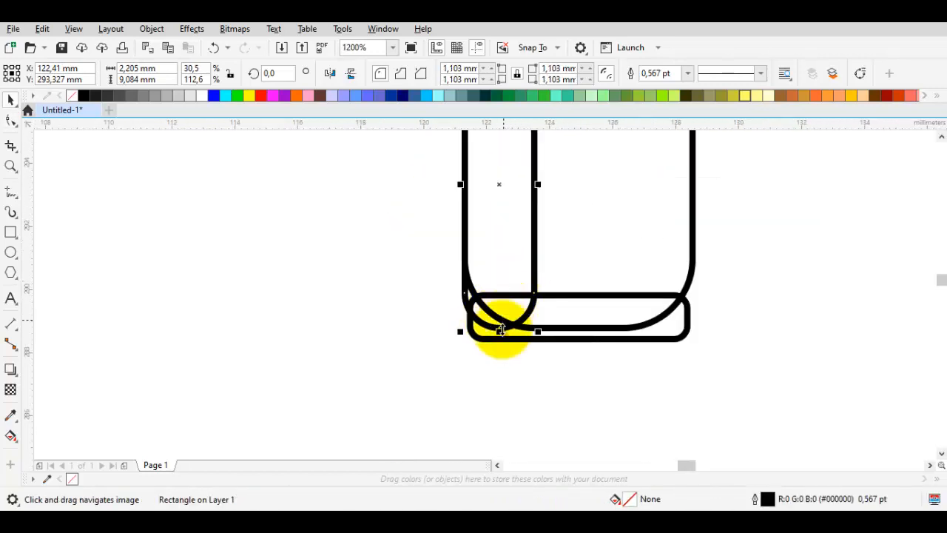
{"action": "left_click_drag", "start_coordinate": [495, 335], "coordinate": [535, 288]}
{"action": "scroll", "coordinate": [514, 233], "scroll_direction": "down", "scroll_amount": 2}
{"action": "scroll", "coordinate": [518, 254], "scroll_direction": "up", "scroll_amount": 4}
{"action": "scroll", "coordinate": [535, 289], "scroll_direction": "down", "scroll_amount": 1}
{"action": "left_click_drag", "start_coordinate": [495, 150], "coordinate": [501, 377]}
{"action": "scroll", "coordinate": [501, 420], "scroll_direction": "up", "scroll_amount": 1}
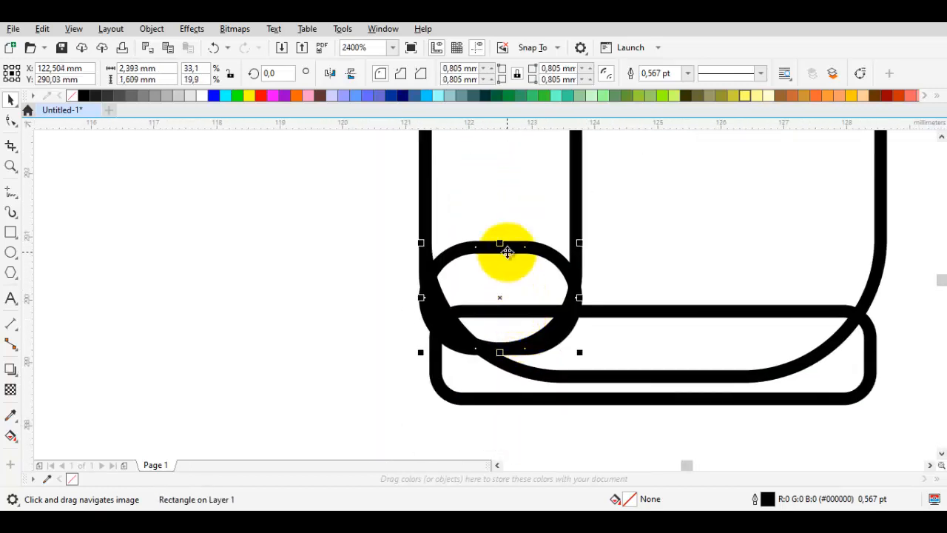
Position the cuff below the sleeve end so they overlap, shorten the sleeve slightly and make the cuff a little narrower than the sleeve.
{"action": "left_click_drag", "start_coordinate": [508, 249], "coordinate": [511, 299]}
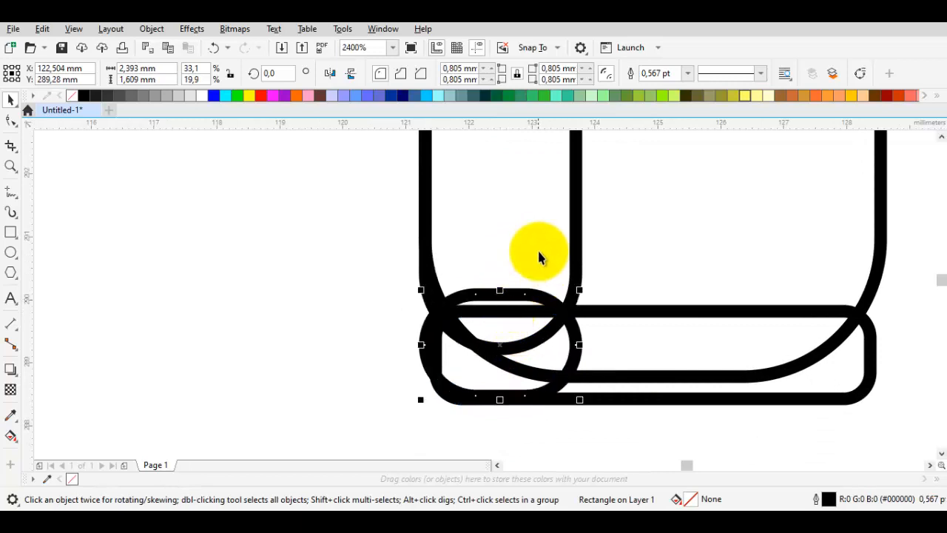
{"action": "left_click", "coordinate": [538, 245]}
{"action": "left_click_drag", "start_coordinate": [502, 352], "coordinate": [502, 329]}
{"action": "left_click", "coordinate": [447, 381]}
{"action": "left_click_drag", "start_coordinate": [465, 365], "coordinate": [454, 340]}
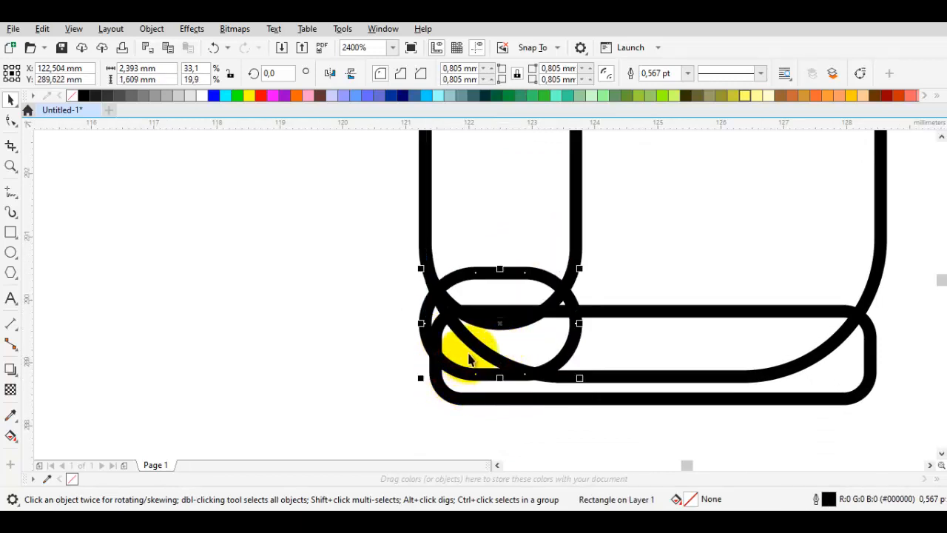
{"action": "left_click_drag", "start_coordinate": [583, 325], "coordinate": [571, 327]}
Weld the cuff and the sleeve into one shape.
{"action": "left_click", "coordinate": [543, 194], "text": "shift"}
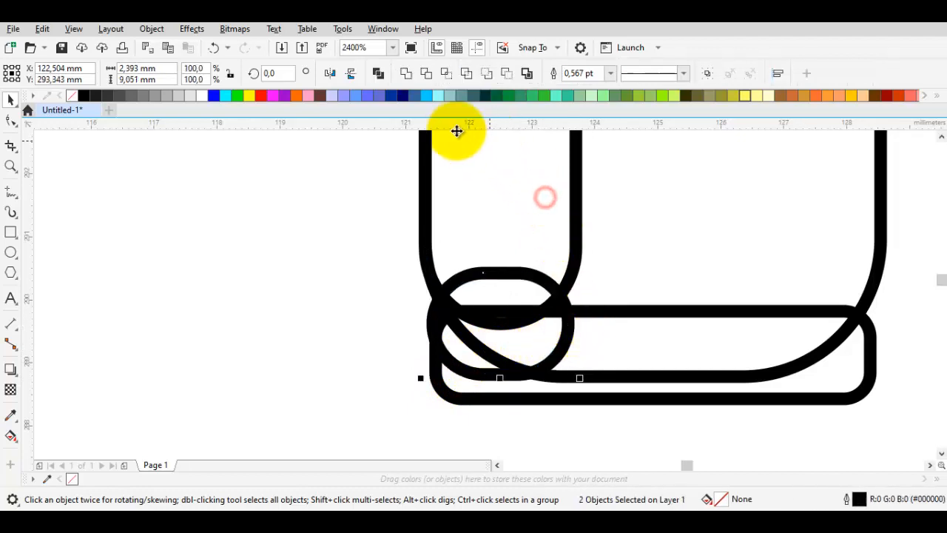
{"action": "left_click", "coordinate": [407, 79]}
{"action": "scroll", "coordinate": [519, 259], "scroll_direction": "down", "scroll_amount": 1}
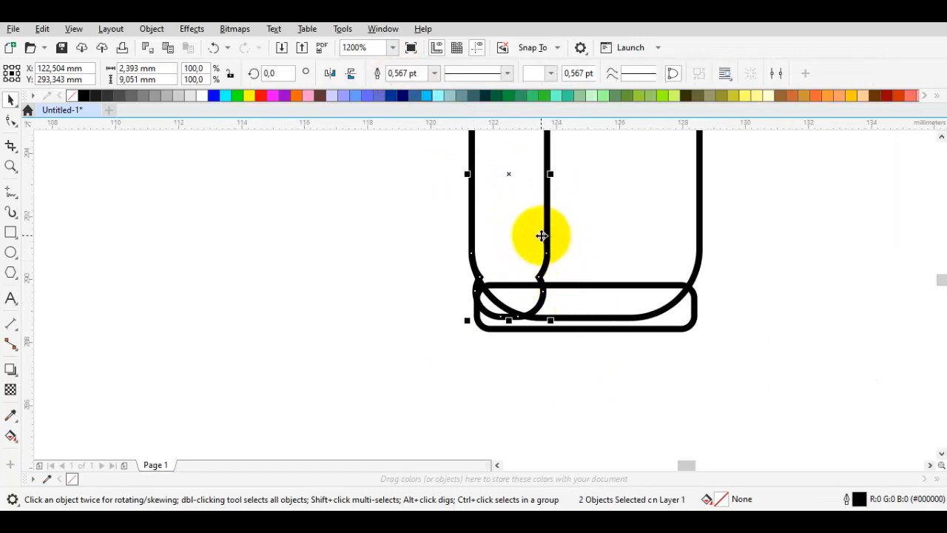
Move the sleeve's rotation centre to its upper end and rotate the sleeve outward to about 341.6 degrees.
{"action": "left_click_drag", "start_coordinate": [542, 236], "coordinate": [470, 404]}
{"action": "left_click", "coordinate": [497, 333]}
{"action": "left_click_drag", "start_coordinate": [455, 325], "coordinate": [469, 192]}
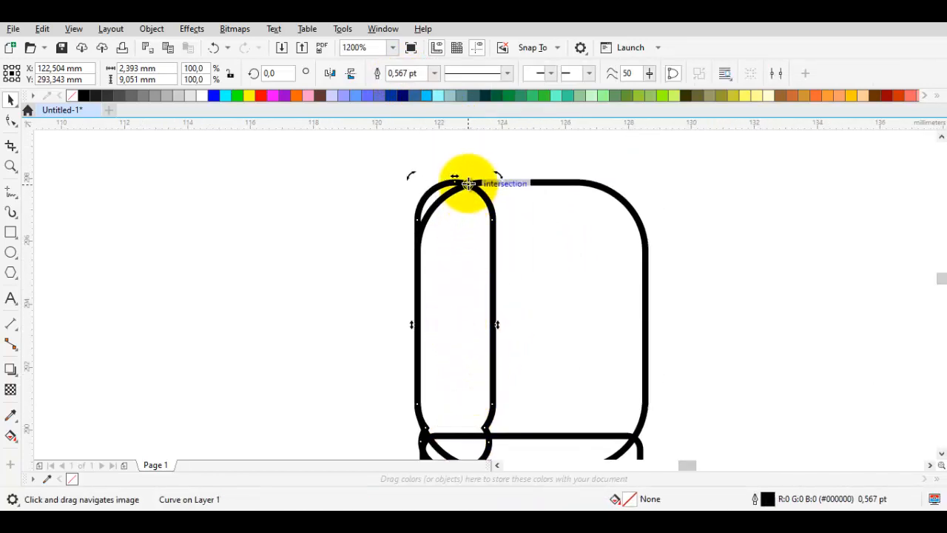
{"action": "left_click_drag", "start_coordinate": [518, 401], "coordinate": [542, 285]}
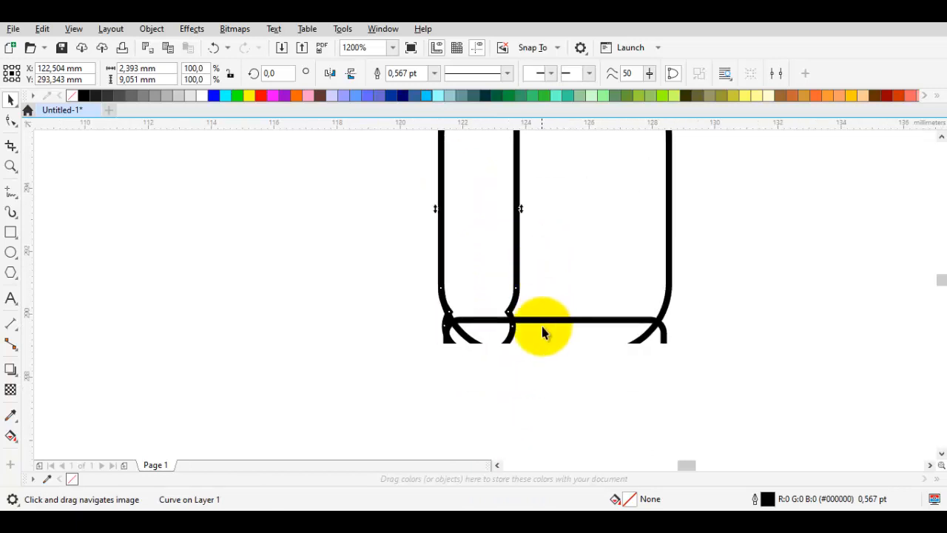
{"action": "left_click_drag", "start_coordinate": [524, 360], "coordinate": [427, 362]}
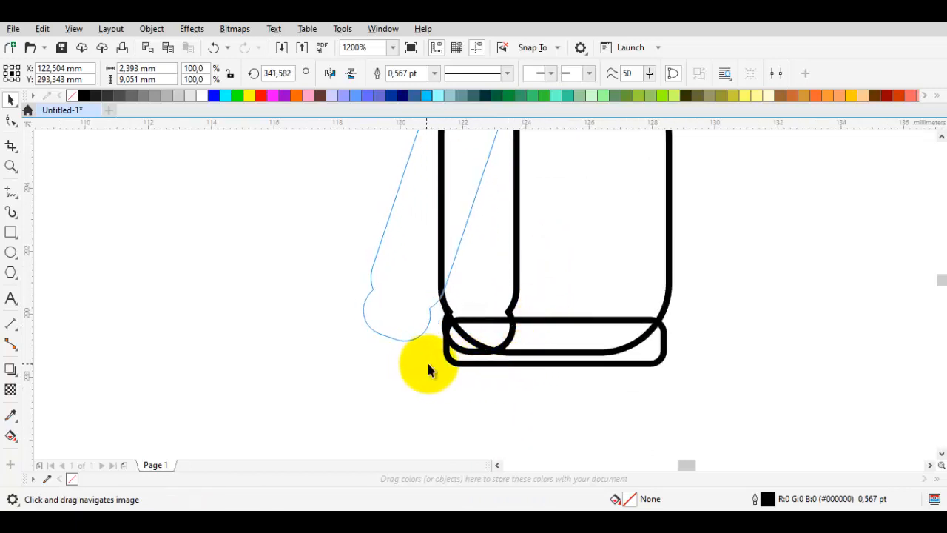
Reposition the rotated sleeve so its upper end overlaps the body's left shoulder and the cuff hangs clear of the body.
{"action": "left_click_drag", "start_coordinate": [481, 265], "coordinate": [455, 417]}
{"action": "scroll", "coordinate": [454, 228], "scroll_direction": "up", "scroll_amount": 2}
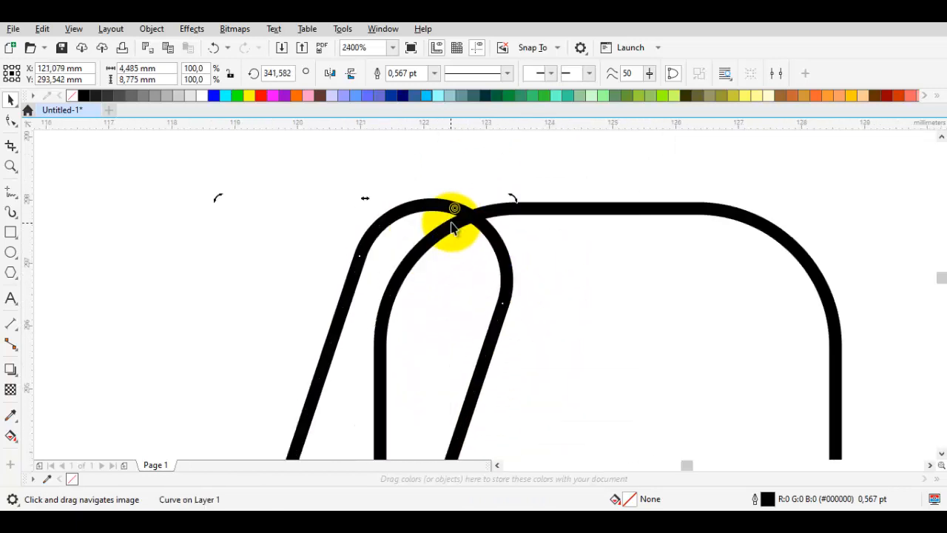
{"action": "left_click_drag", "start_coordinate": [453, 206], "coordinate": [507, 211]}
{"action": "scroll", "coordinate": [507, 211], "scroll_direction": "down", "scroll_amount": 2}
{"action": "scroll", "coordinate": [630, 264], "scroll_direction": "down", "scroll_amount": 6}
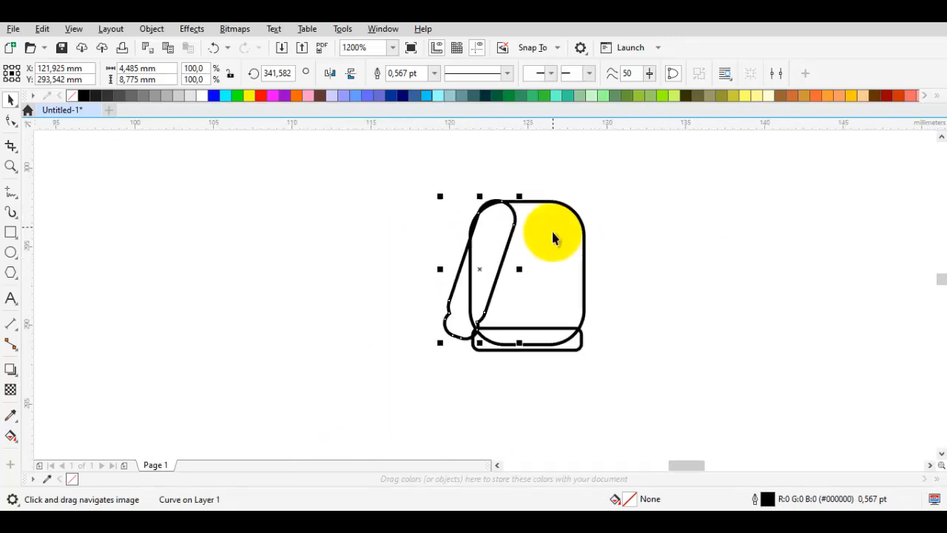
{"action": "scroll", "coordinate": [554, 247], "scroll_direction": "up", "scroll_amount": 4}
{"action": "left_click_drag", "start_coordinate": [459, 302], "coordinate": [421, 298]}
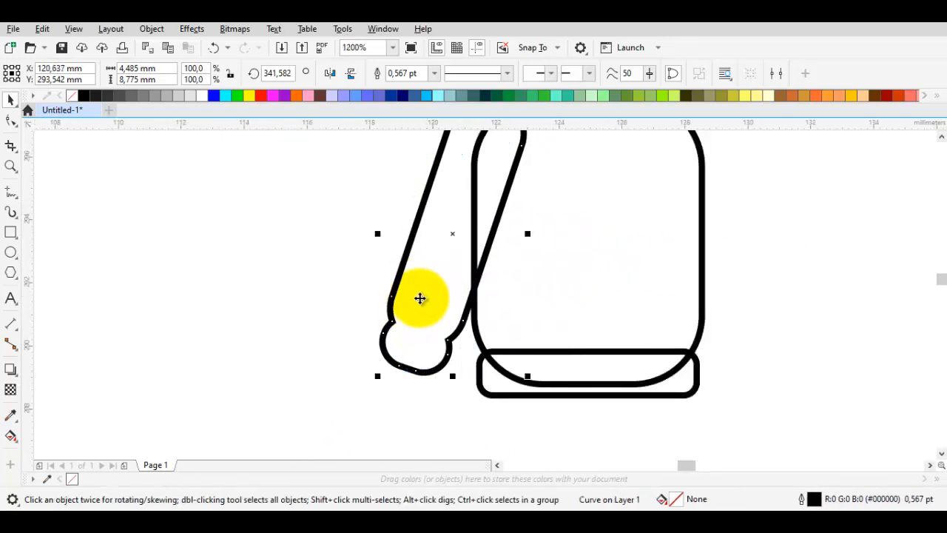
{"action": "scroll", "coordinate": [421, 298], "scroll_direction": "down", "scroll_amount": 3}
{"action": "scroll", "coordinate": [429, 318], "scroll_direction": "up", "scroll_amount": 2}
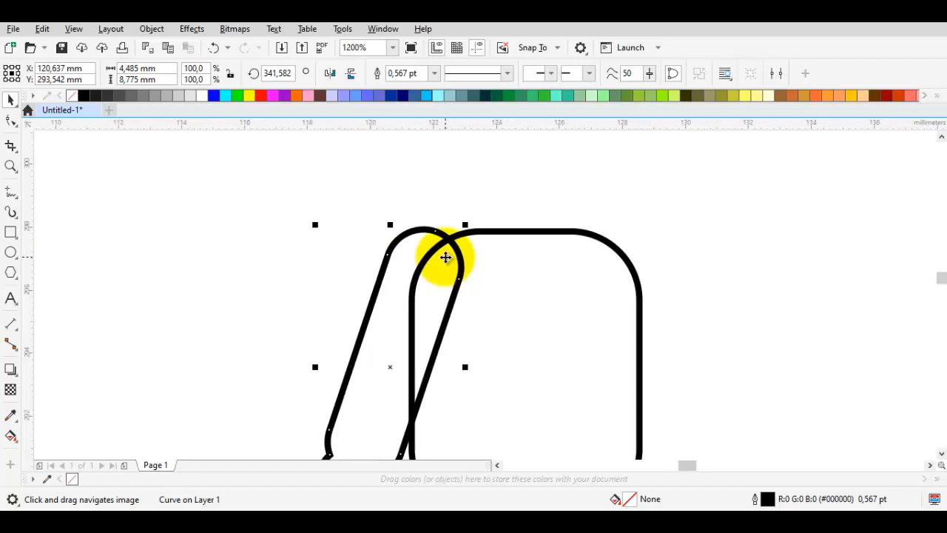
{"action": "left_click", "coordinate": [405, 208]}
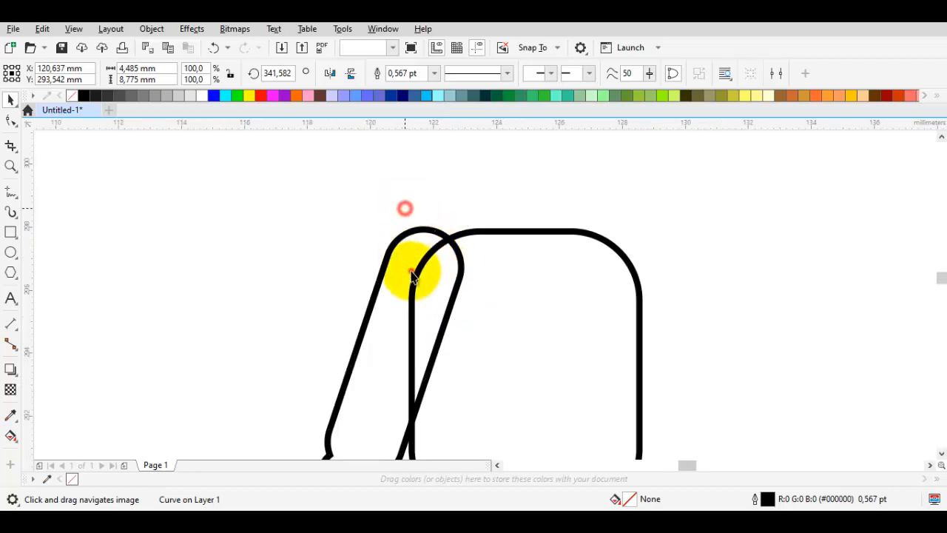
{"action": "left_click", "coordinate": [411, 271]}
{"action": "left_click_drag", "start_coordinate": [449, 301], "coordinate": [447, 288]}
{"action": "scroll", "coordinate": [448, 289], "scroll_direction": "down", "scroll_amount": 2}
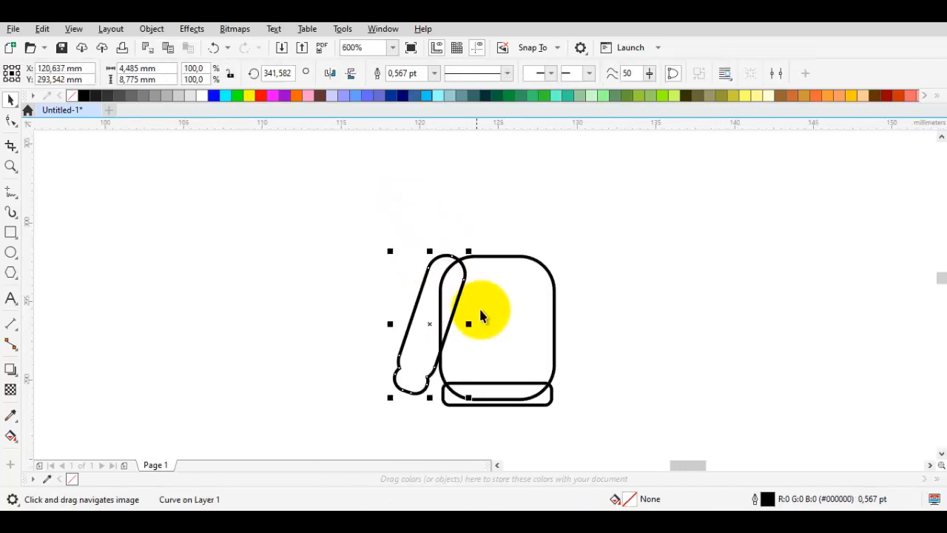
Weld the body and the hem band into one shape.
{"action": "left_click", "coordinate": [631, 324]}
{"action": "left_click_drag", "start_coordinate": [595, 405], "coordinate": [388, 333]}
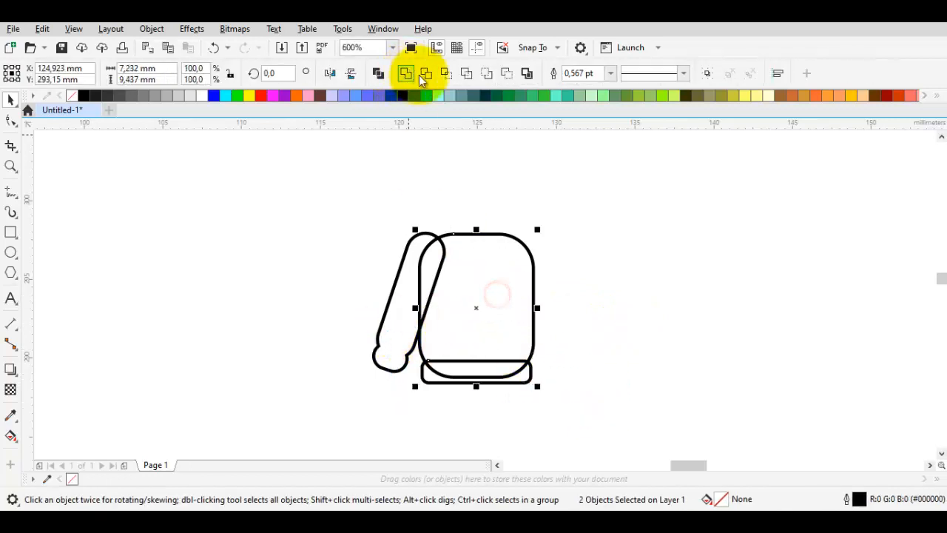
{"action": "left_click", "coordinate": [407, 74]}
Create a horizontally mirrored copy of the body and sleeve, and align it over the original body to form the right sleeve.
{"action": "left_click", "coordinate": [394, 299]}
{"action": "scroll", "coordinate": [394, 299], "scroll_direction": "up", "scroll_amount": 2}
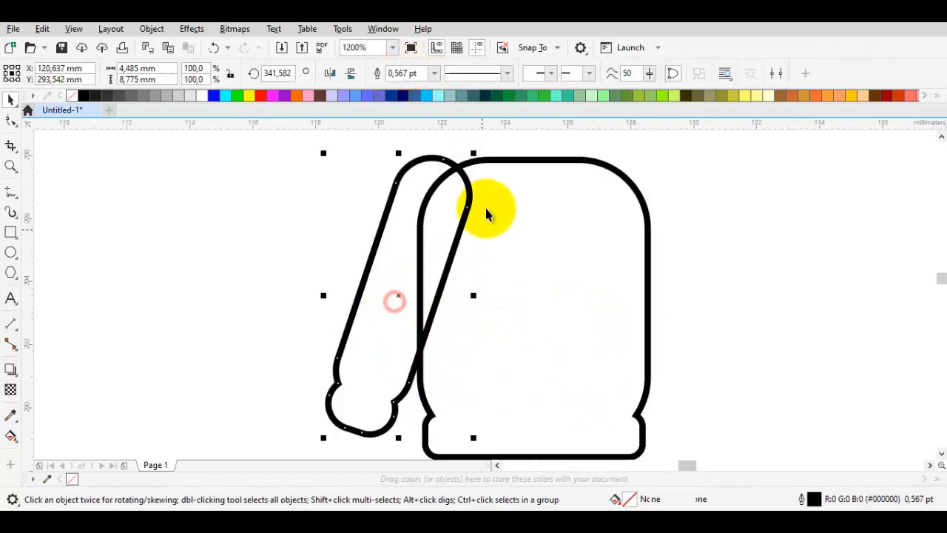
{"action": "left_click", "coordinate": [543, 312]}
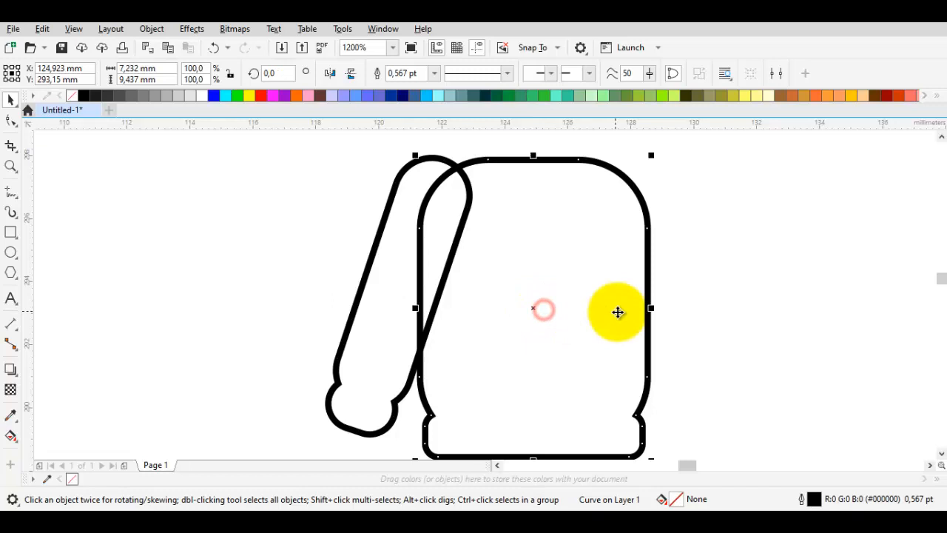
{"action": "left_click", "coordinate": [368, 274], "text": "shift"}
{"action": "left_click", "coordinate": [650, 307]}
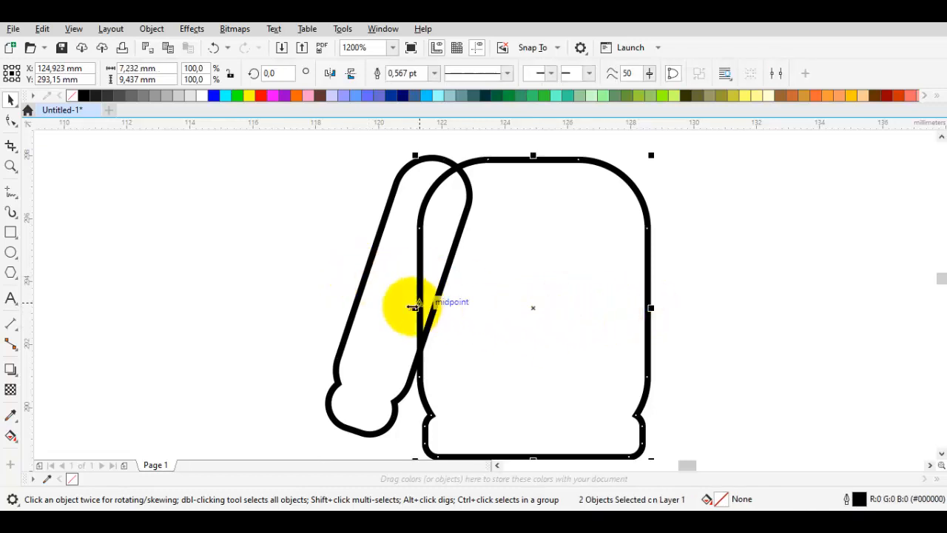
{"action": "left_click", "coordinate": [379, 307], "text": "shift"}
{"action": "left_click_drag", "start_coordinate": [653, 307], "coordinate": [380, 280]}
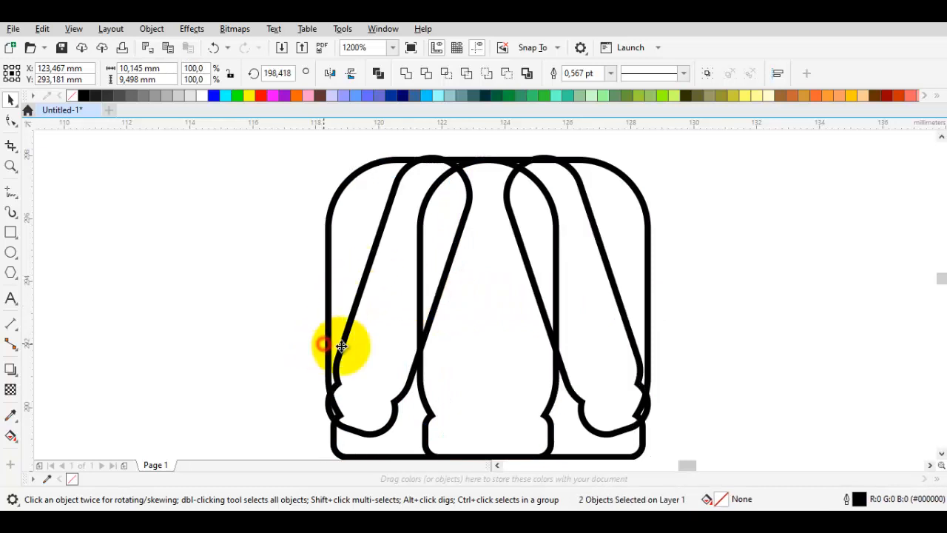
{"action": "left_click_drag", "start_coordinate": [338, 343], "coordinate": [412, 387]}
{"action": "left_click", "coordinate": [241, 336]}
Weld the body and both sleeves into a single sweater outline.
{"action": "left_click", "coordinate": [591, 374]}
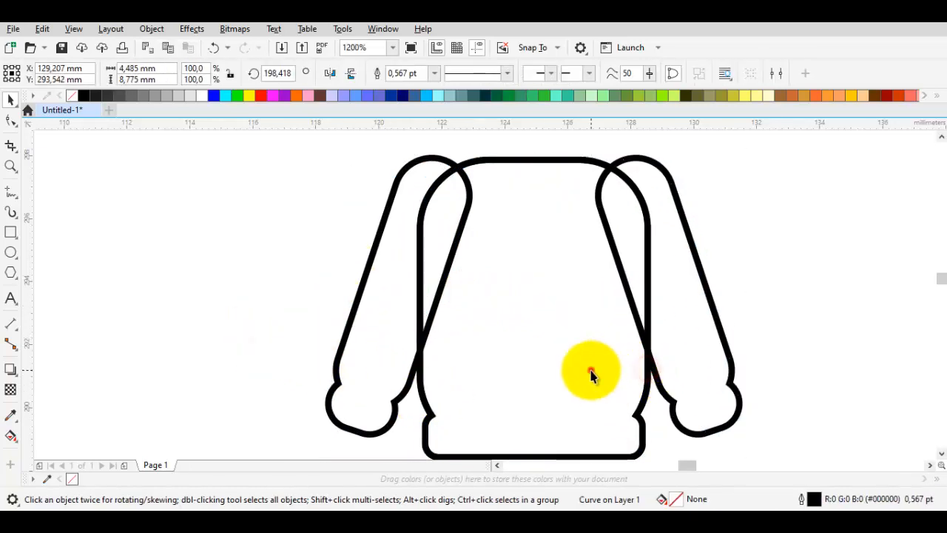
{"action": "scroll", "coordinate": [591, 359], "scroll_direction": "down", "scroll_amount": 1}
{"action": "left_click", "coordinate": [420, 257]}
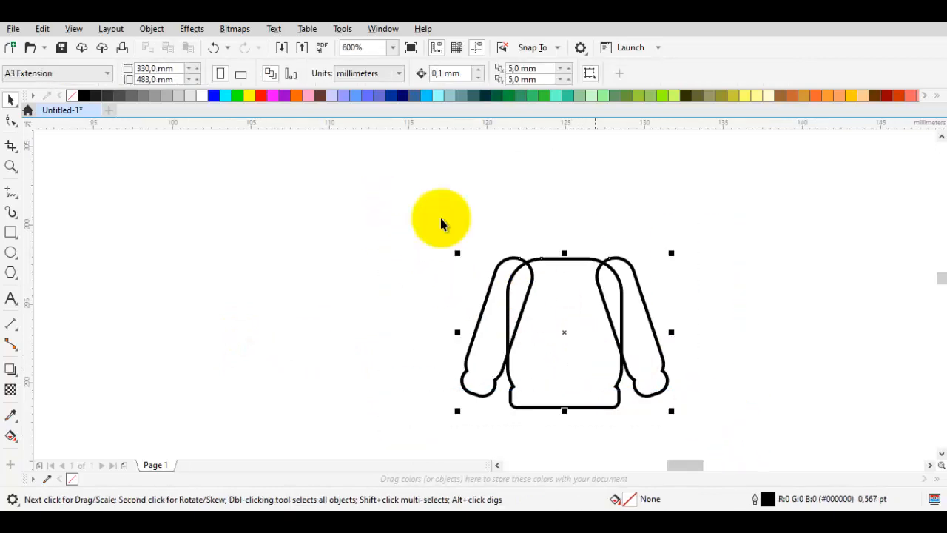
{"action": "left_click", "coordinate": [406, 75]}
Try to smooth both shoulders by deleting the nodes around the notches where the sleeves meet the body.
{"action": "scroll", "coordinate": [533, 283], "scroll_direction": "up", "scroll_amount": 1}
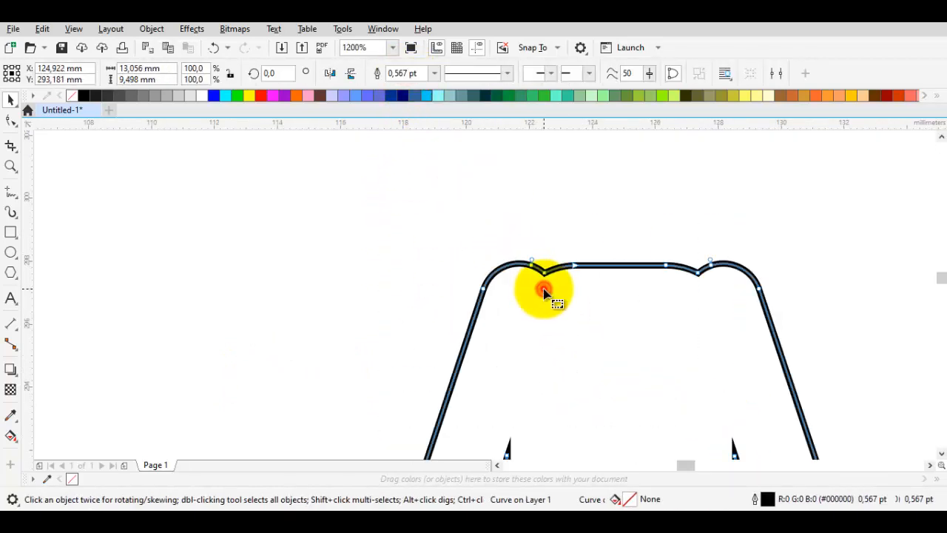
{"action": "key", "text": "F10"}
{"action": "left_click_drag", "start_coordinate": [475, 241], "coordinate": [554, 333]}
{"action": "key", "text": "Delete"}
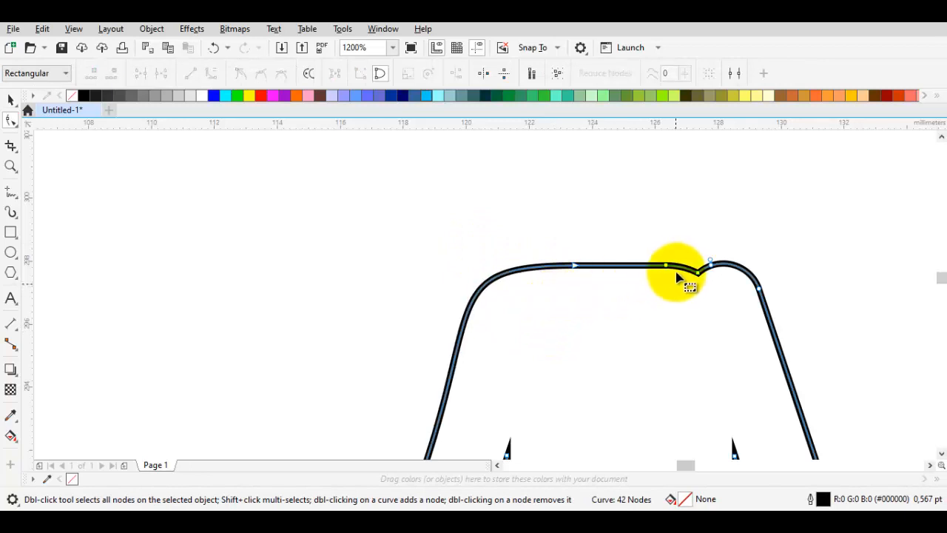
{"action": "left_click_drag", "start_coordinate": [683, 236], "coordinate": [705, 278]}
{"action": "key", "text": "Delete"}
{"action": "scroll", "coordinate": [780, 343], "scroll_direction": "down", "scroll_amount": 1}
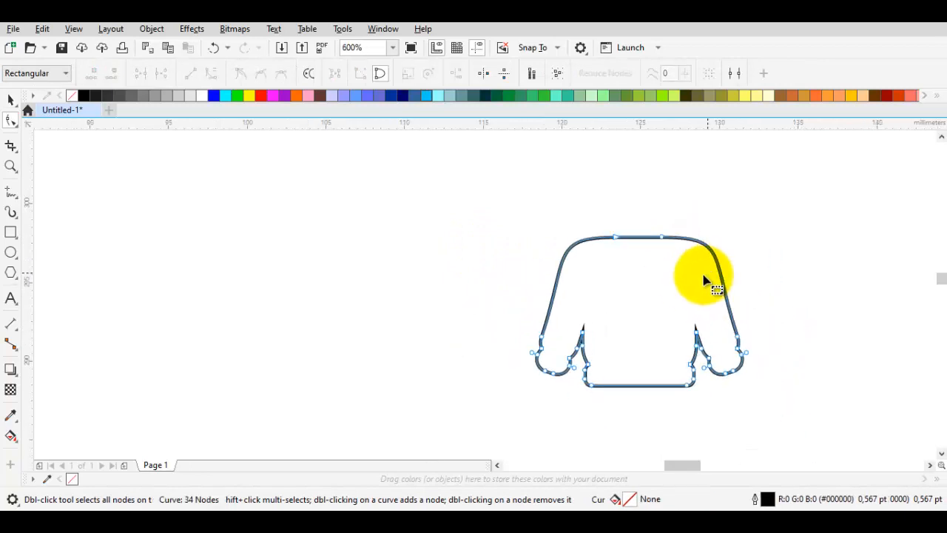
{"action": "key", "text": "space"}
{"action": "key", "text": "Escape"}
{"action": "scroll", "coordinate": [595, 243], "scroll_direction": "up", "scroll_amount": 1}
{"action": "double_click", "coordinate": [595, 241]}
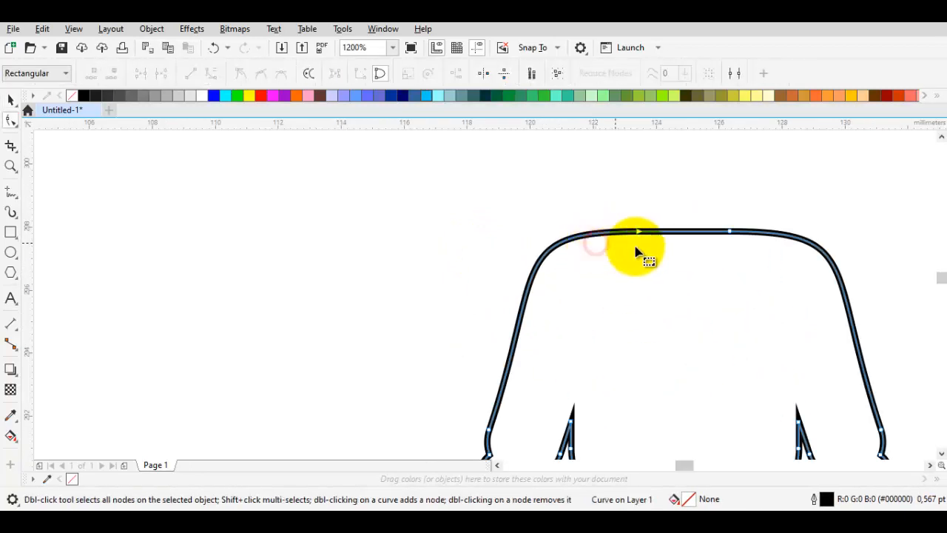
Undo the deletion of the shoulder nodes.
{"action": "key", "text": "ctrl+z"}
{"action": "key", "text": "ctrl+z"}
{"action": "key", "text": "ctrl+z"}
{"action": "scroll", "coordinate": [558, 248], "scroll_direction": "up", "scroll_amount": 1}
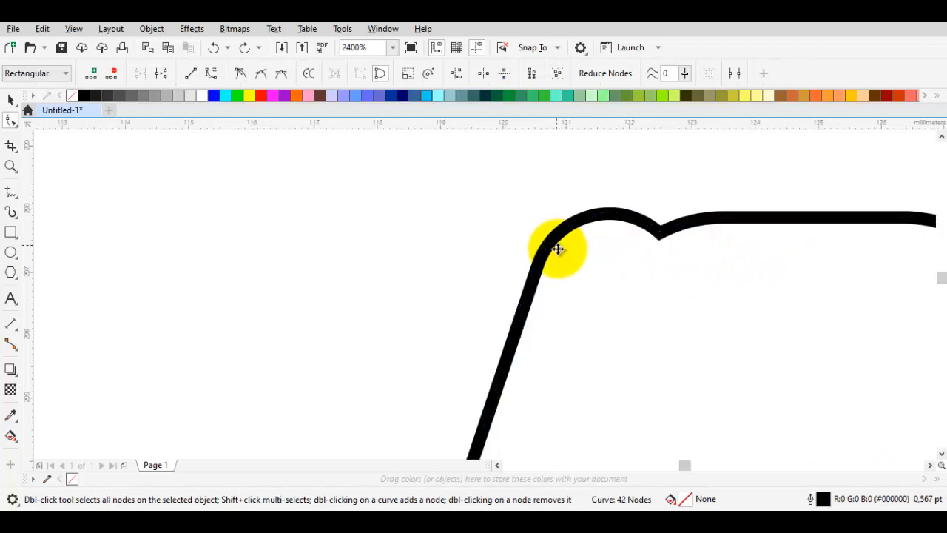
{"action": "key", "text": "space"}
{"action": "scroll", "coordinate": [571, 265], "scroll_direction": "down", "scroll_amount": 1}
{"action": "left_click_drag", "start_coordinate": [603, 269], "coordinate": [593, 265]}
Delete the nodes around both shoulder notches so the sleeves run smoothly into the top edge.
{"action": "double_click", "coordinate": [594, 248]}
{"action": "left_click_drag", "start_coordinate": [570, 220], "coordinate": [614, 259]}
{"action": "key", "text": "Delete"}
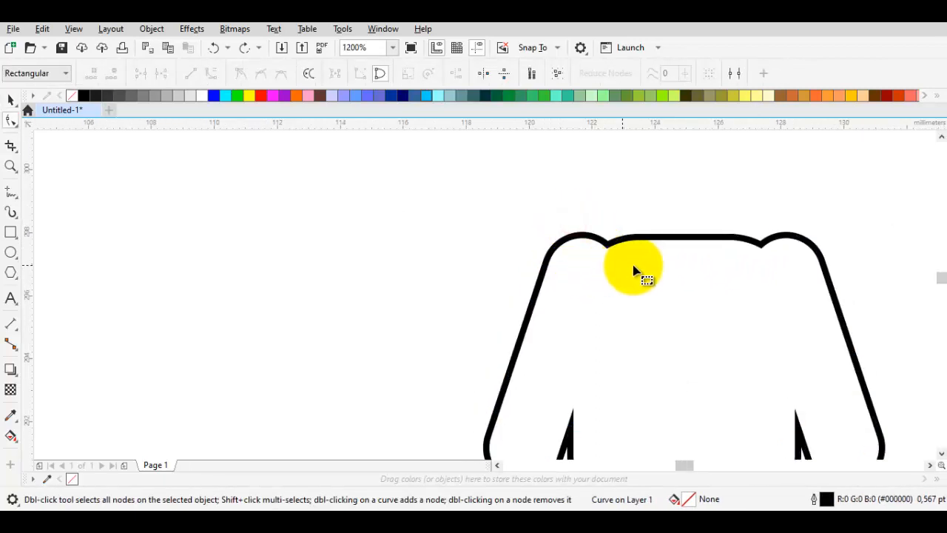
{"action": "left_click_drag", "start_coordinate": [760, 212], "coordinate": [782, 292]}
{"action": "key", "text": "Delete"}
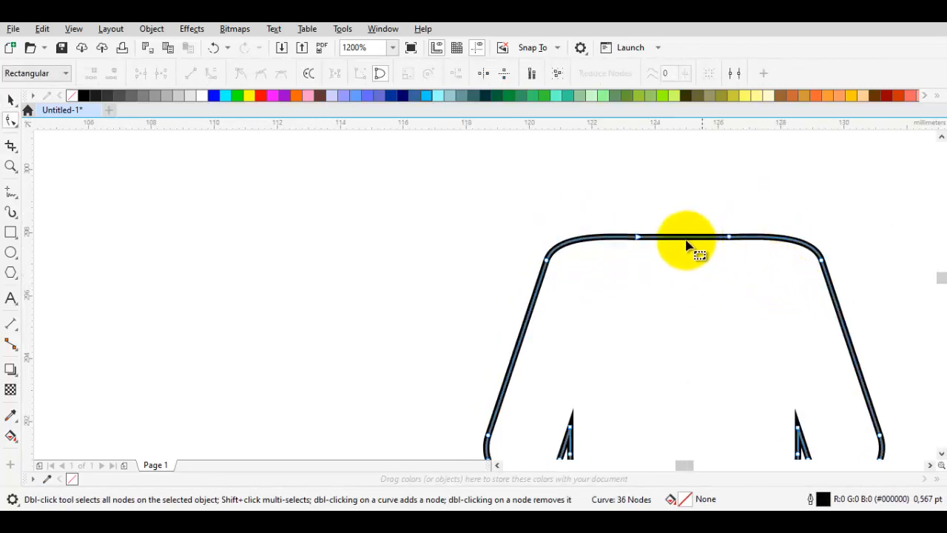
Select the two nodes of the sweater's top edge and raise them about 0.27 mm to even out the shoulder curves.
{"action": "left_click_drag", "start_coordinate": [609, 211], "coordinate": [760, 280]}
{"action": "key", "text": "space"}
{"action": "scroll", "coordinate": [689, 247], "scroll_direction": "up", "scroll_amount": 1}
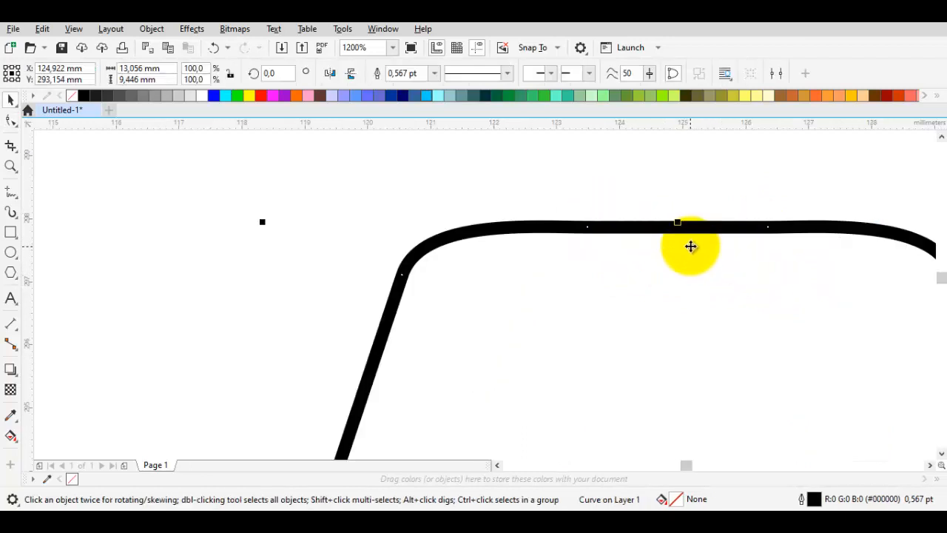
{"action": "double_click", "coordinate": [681, 227]}
{"action": "left_click_drag", "start_coordinate": [680, 227], "coordinate": [680, 209]}
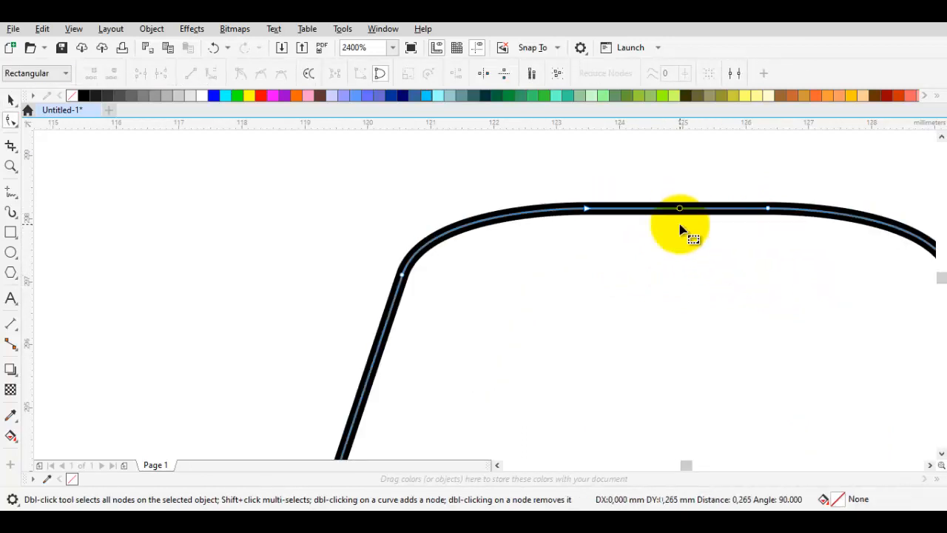
Delete the outer corner node of each shoulder so both shoulders slope smoothly into the sleeves.
{"action": "scroll", "coordinate": [683, 226], "scroll_direction": "down", "scroll_amount": 2}
{"action": "middle_click", "coordinate": [725, 251]}
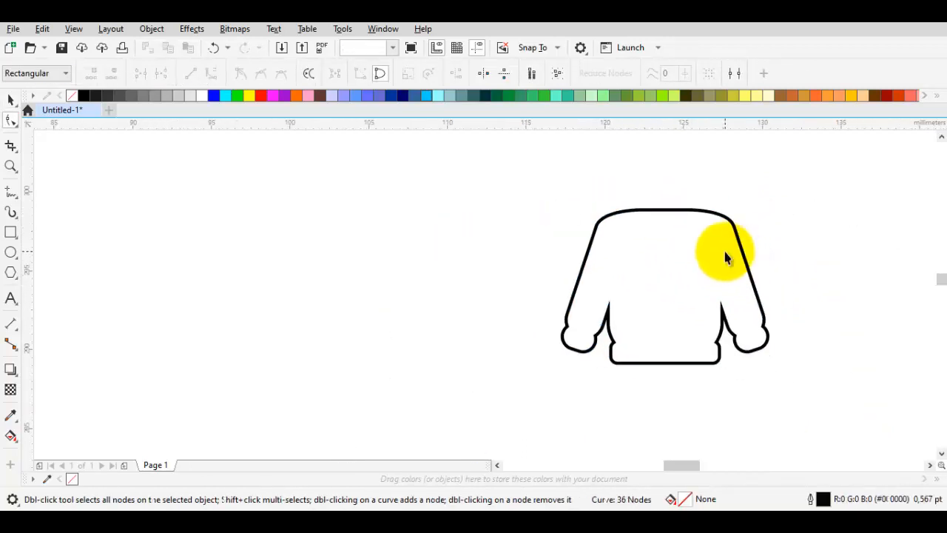
{"action": "double_click", "coordinate": [592, 219]}
{"action": "left_click", "coordinate": [713, 204]}
{"action": "key", "text": "Delete"}
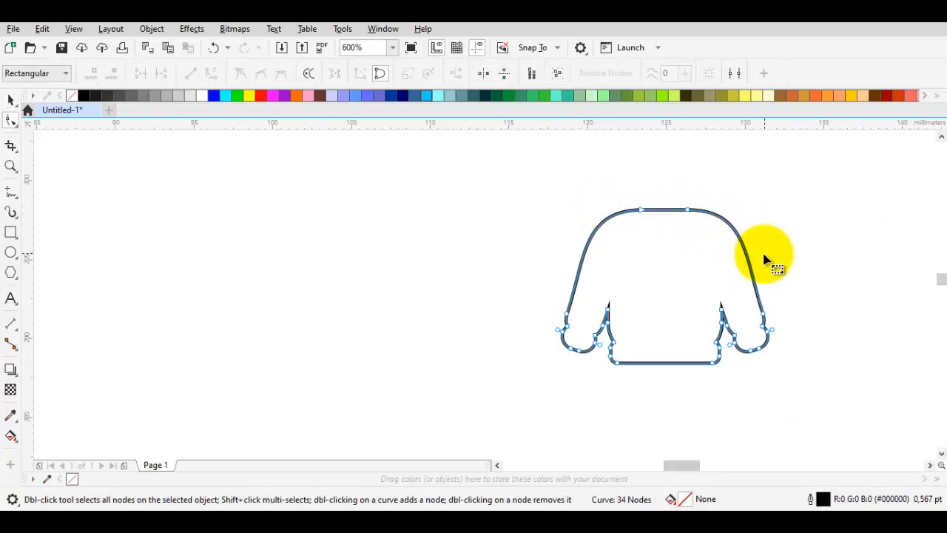
{"action": "middle_click", "coordinate": [732, 268]}
{"action": "key", "text": "Escape"}
{"action": "key", "text": "space"}
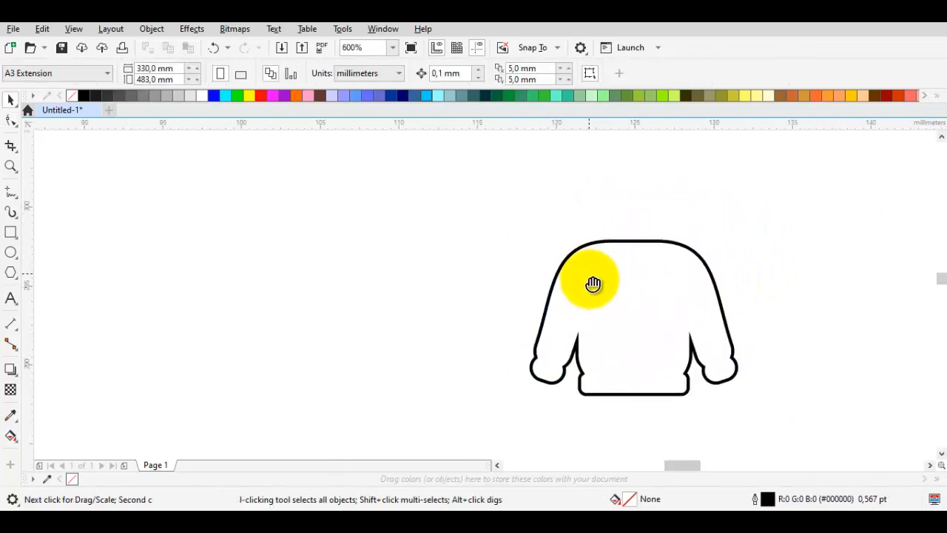
Draw an ellipse about 2.87 mm wide and 2.03 mm high at the top edge's midpoint, and raise it to overlap the neckline.
{"action": "scroll", "coordinate": [619, 247], "scroll_direction": "up", "scroll_amount": 1}
{"action": "left_click", "coordinate": [22, 255]}
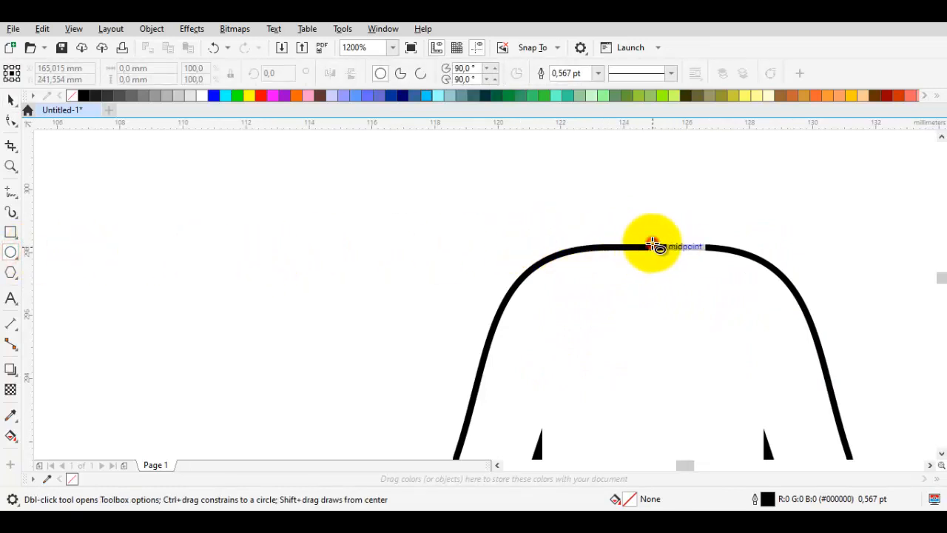
{"action": "left_click_drag", "start_coordinate": [653, 244], "coordinate": [703, 247]}
{"action": "key", "text": "space"}
{"action": "left_click_drag", "start_coordinate": [654, 280], "coordinate": [657, 258]}
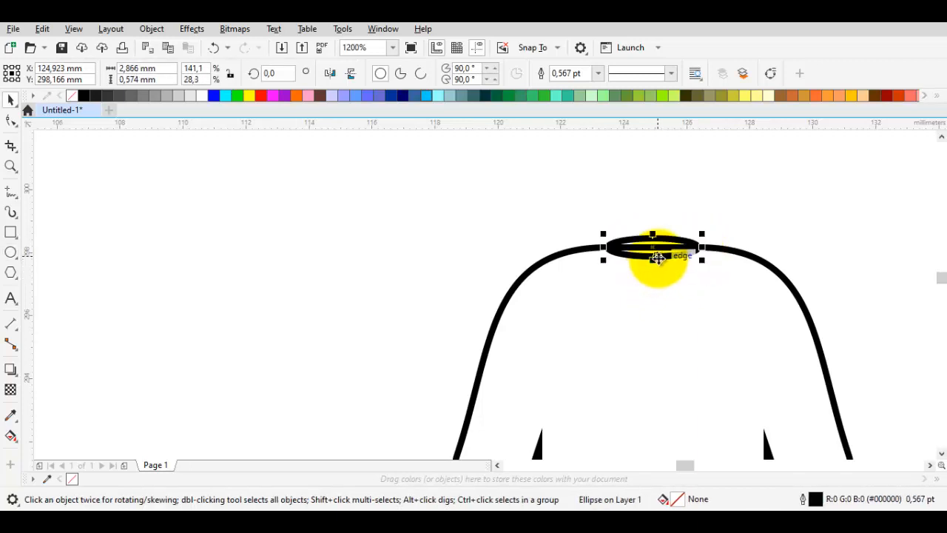
{"action": "key", "text": "ctrl+z"}
{"action": "scroll", "coordinate": [657, 258], "scroll_direction": "up", "scroll_amount": 1}
{"action": "left_click_drag", "start_coordinate": [657, 294], "coordinate": [653, 256]}
{"action": "double_click", "coordinate": [703, 276]}
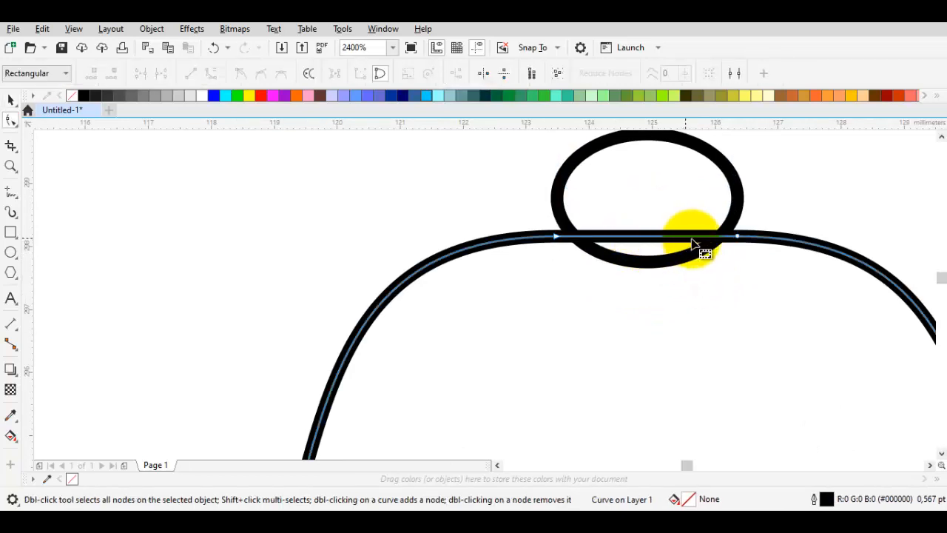
{"action": "scroll", "coordinate": [694, 244], "scroll_direction": "right", "scroll_amount": 2}
{"action": "left_click_drag", "start_coordinate": [384, 201], "coordinate": [714, 285]}
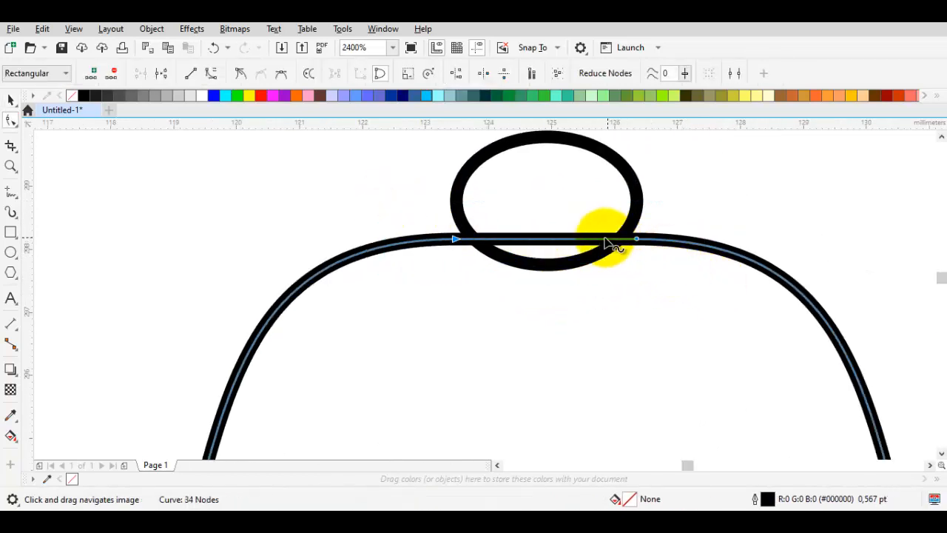
{"action": "key", "text": "space"}
Copy the ellipse about 0.83 mm lower and widen the copy symmetrically to about 3.4 mm.
{"action": "left_click", "coordinate": [572, 180]}
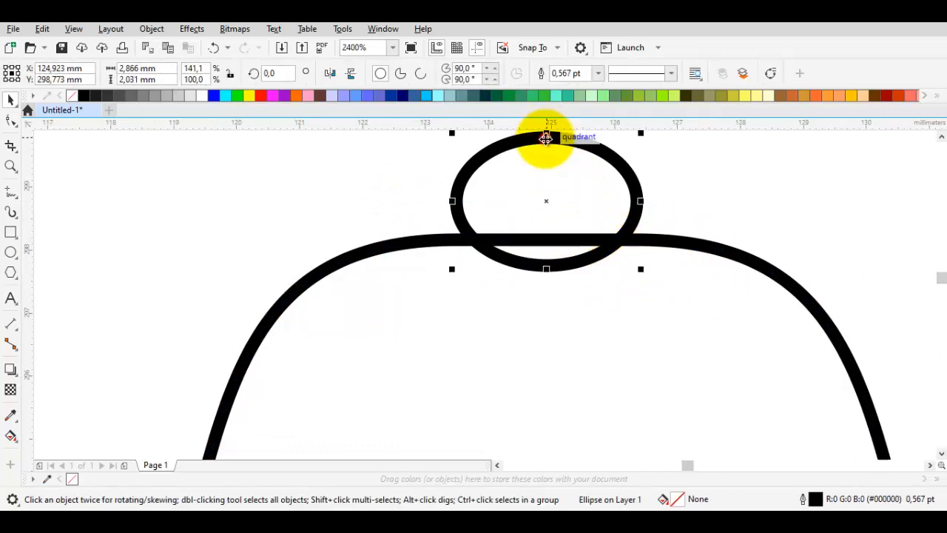
{"action": "left_click_drag", "start_coordinate": [546, 138], "coordinate": [544, 194]}
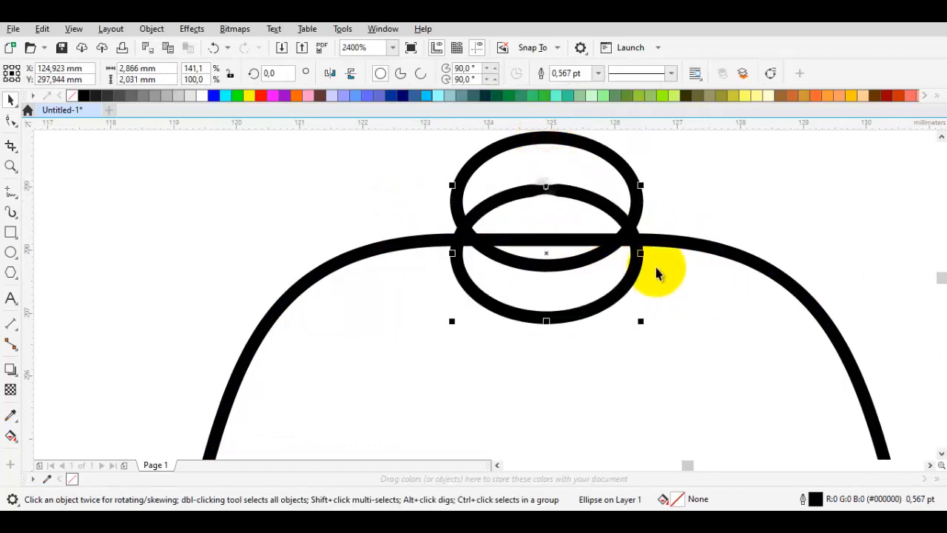
{"action": "left_click_drag", "start_coordinate": [641, 253], "coordinate": [659, 252]}
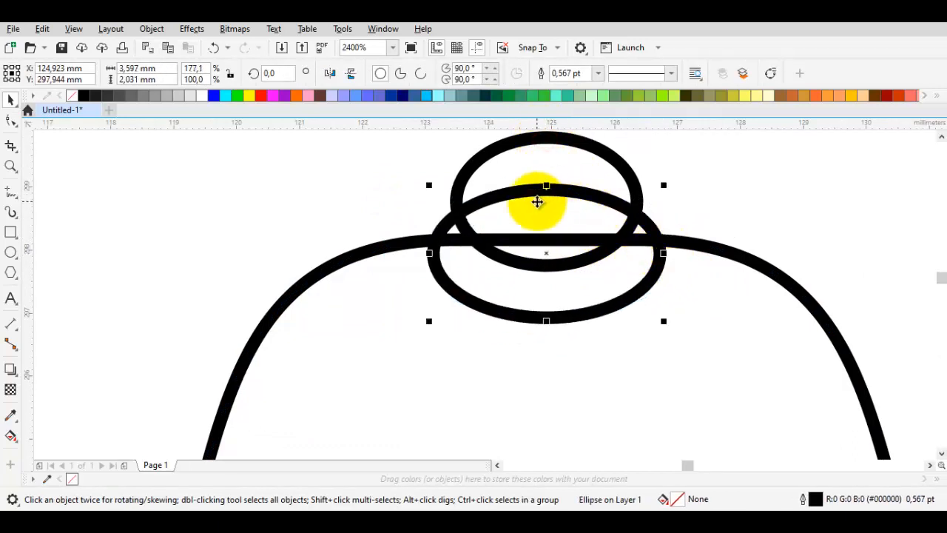
{"action": "scroll", "coordinate": [547, 185], "scroll_direction": "up", "scroll_amount": 1}
{"action": "left_click_drag", "start_coordinate": [551, 183], "coordinate": [551, 185]}
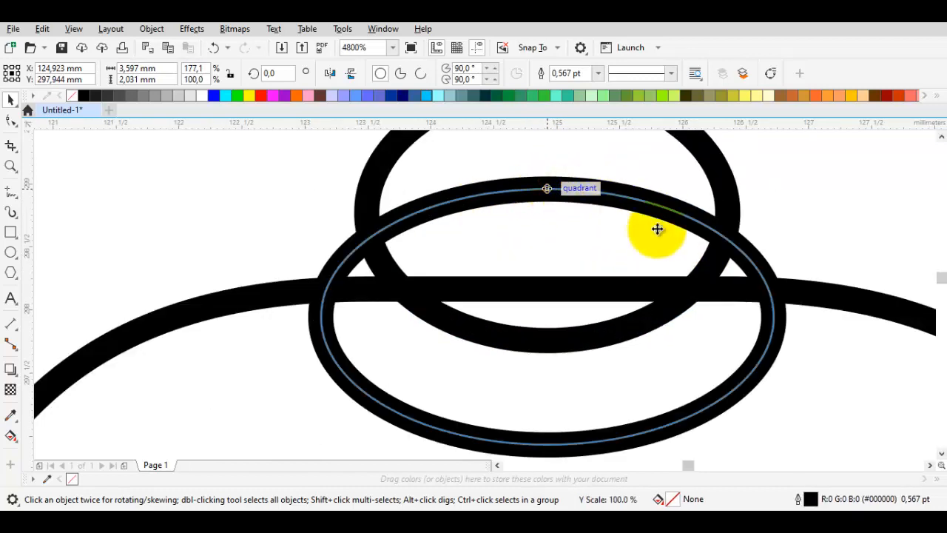
{"action": "left_click_drag", "start_coordinate": [775, 316], "coordinate": [766, 319]}
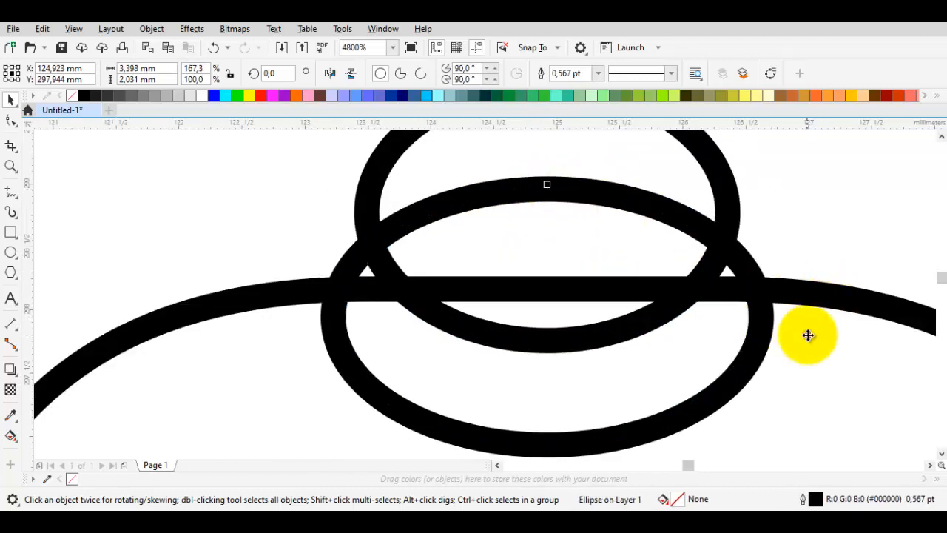
Weld the wider lower ellipse to the sweater outline to form the collar base.
{"action": "left_click", "coordinate": [809, 331], "text": "shift"}
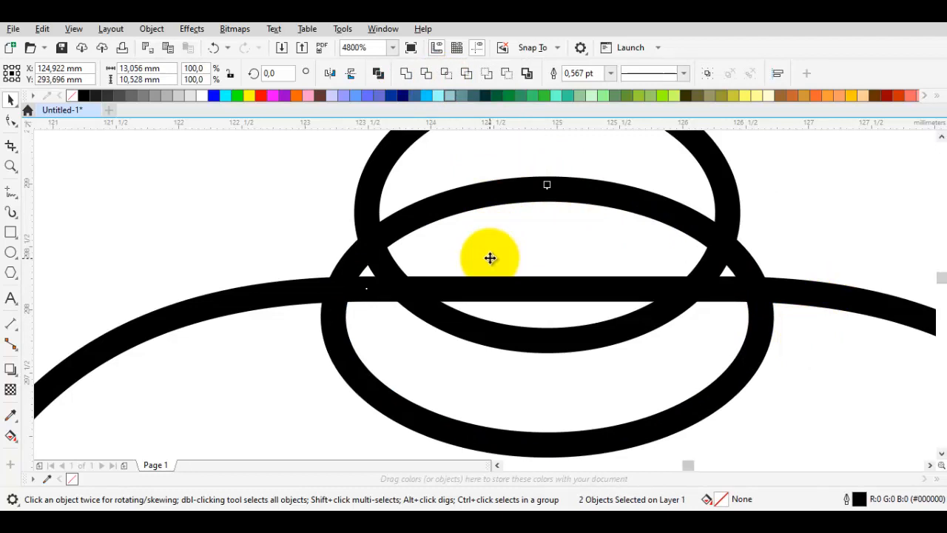
{"action": "left_click", "coordinate": [405, 72]}
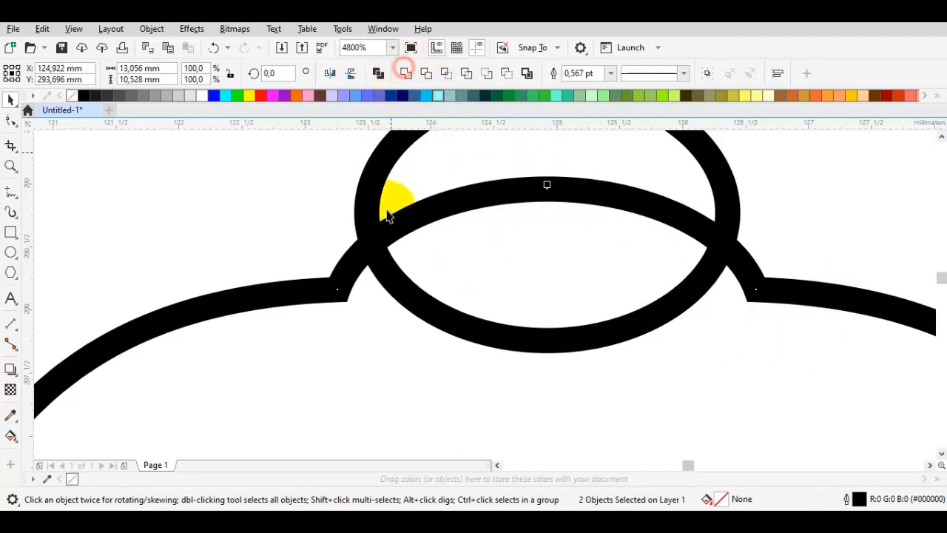
{"action": "double_click", "coordinate": [376, 328]}
{"action": "scroll", "coordinate": [375, 327], "scroll_direction": "down", "scroll_amount": 1}
{"action": "key", "text": "space"}
{"action": "left_click", "coordinate": [628, 237]}
{"action": "left_click_drag", "start_coordinate": [548, 219], "coordinate": [540, 244]}
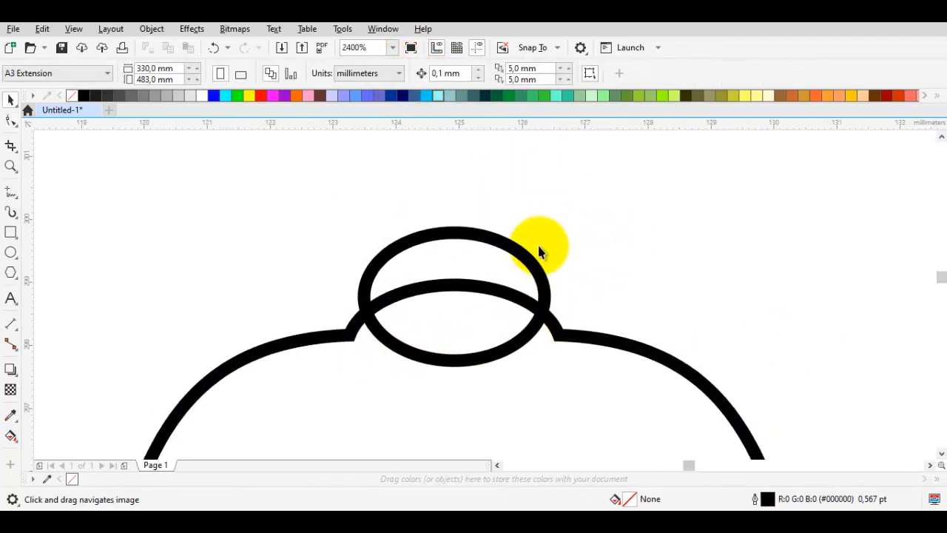
Narrow the remaining ellipse symmetrically to about 2.67 mm and move it up about 0.08 mm.
{"action": "left_click", "coordinate": [526, 263]}
{"action": "scroll", "coordinate": [581, 296], "scroll_direction": "up", "scroll_amount": 1}
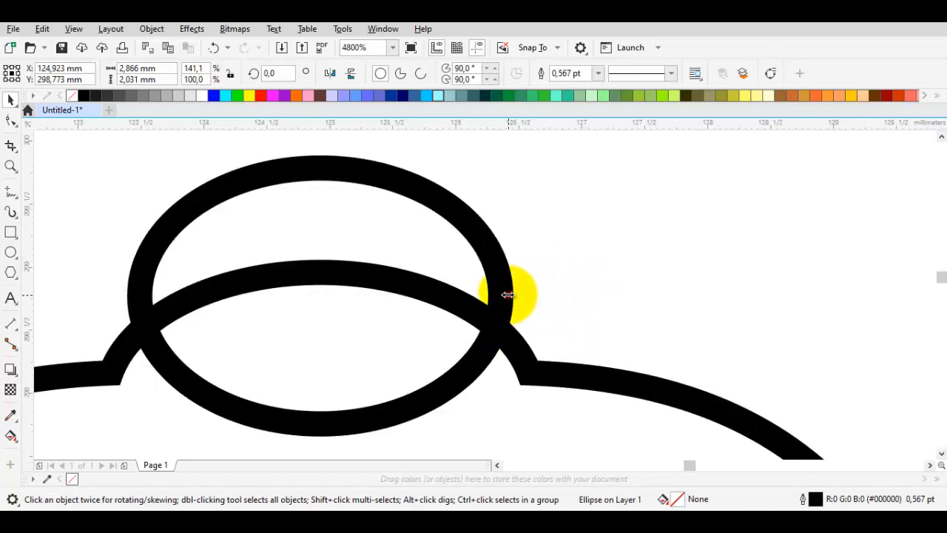
{"action": "left_click_drag", "start_coordinate": [508, 295], "coordinate": [495, 296]}
{"action": "left_click_drag", "start_coordinate": [511, 330], "coordinate": [546, 300]}
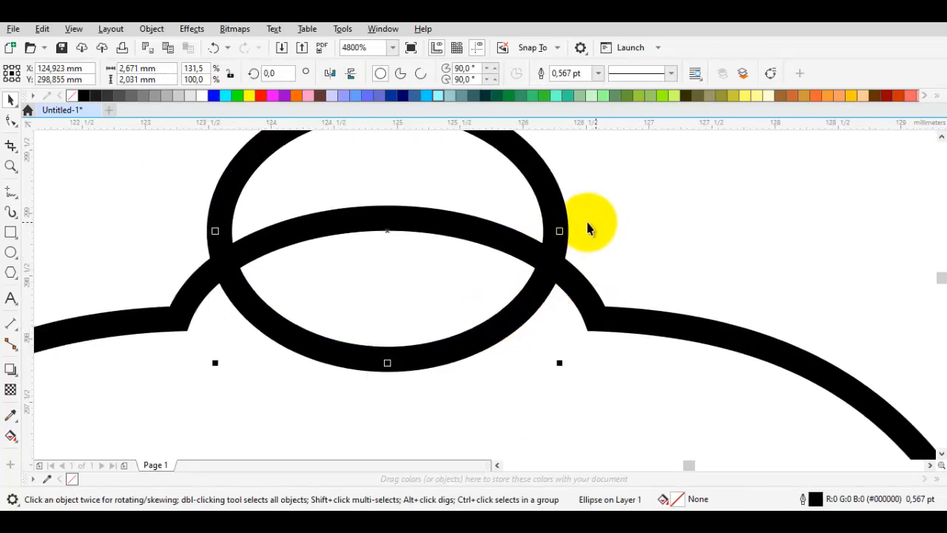
Trim the neck opening out of the sweater outline with the ellipse.
{"action": "left_click", "coordinate": [615, 330], "text": "shift"}
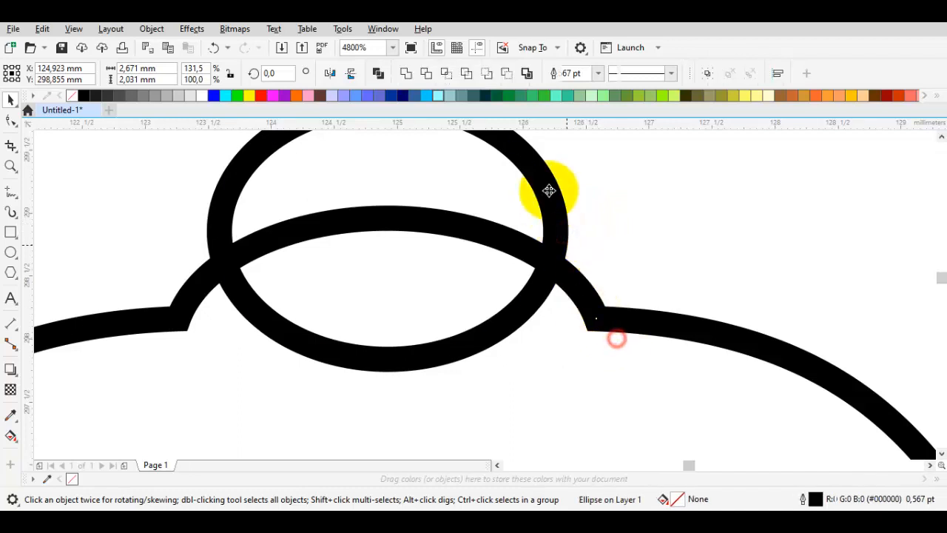
{"action": "left_click", "coordinate": [425, 73]}
{"action": "scroll", "coordinate": [655, 222], "scroll_direction": "down", "scroll_amount": 2}
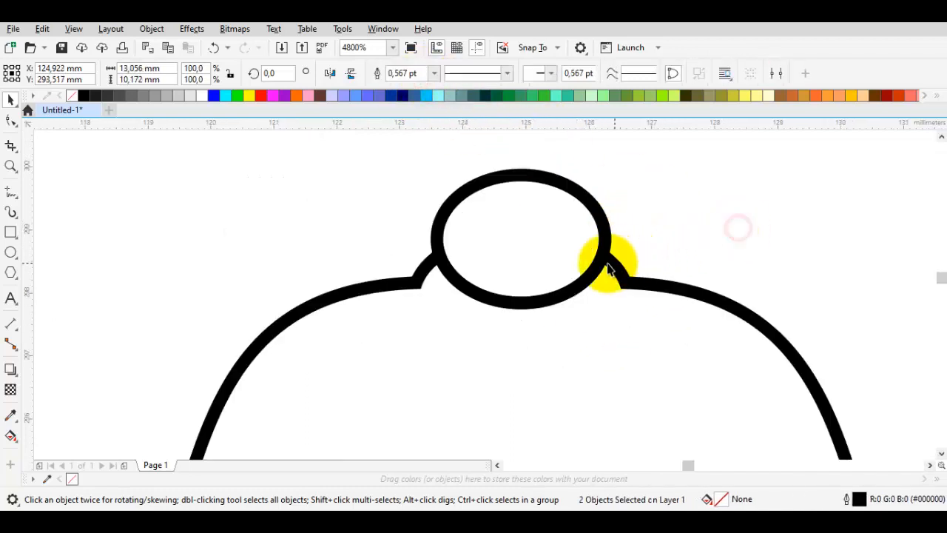
Move the ellipse down about 0.46 mm so its lower arc sits below the neck opening.
{"action": "left_click", "coordinate": [600, 232]}
{"action": "mouse_move", "coordinate": [601, 233]}
{"action": "left_mouse_down"}
{"action": "mouse_move", "coordinate": [597, 216]}
{"action": "mouse_move", "coordinate": [599, 243]}
{"action": "left_mouse_up"}
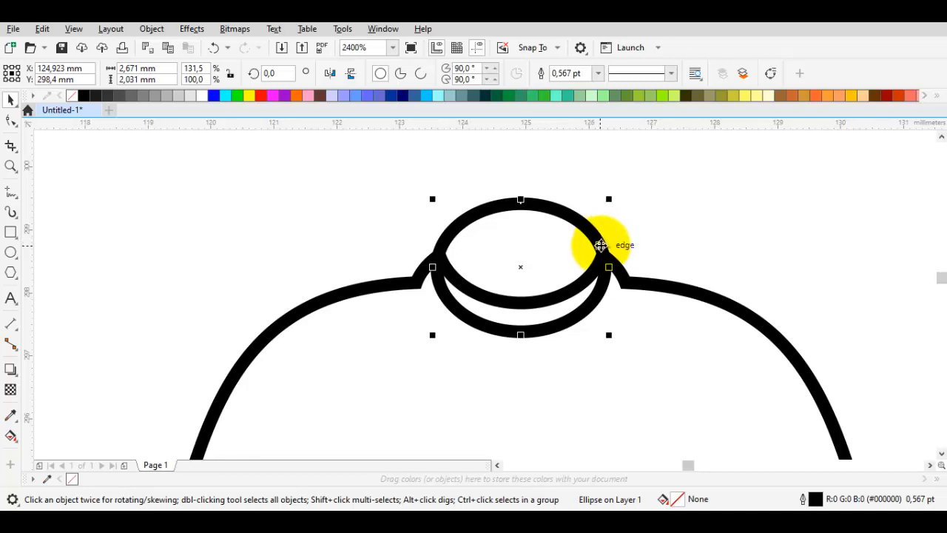
{"action": "scroll", "coordinate": [599, 243], "scroll_direction": "down", "scroll_amount": 5}
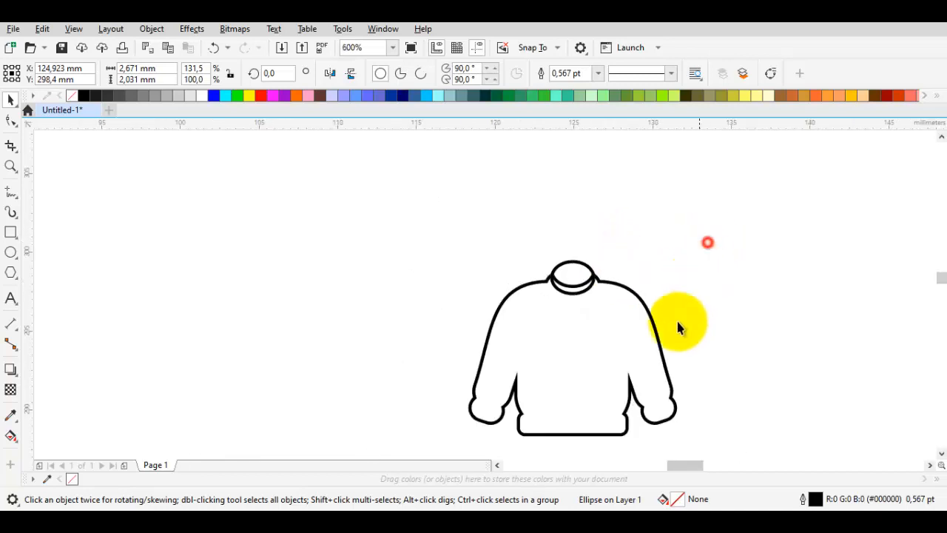
{"action": "left_click", "coordinate": [708, 281]}
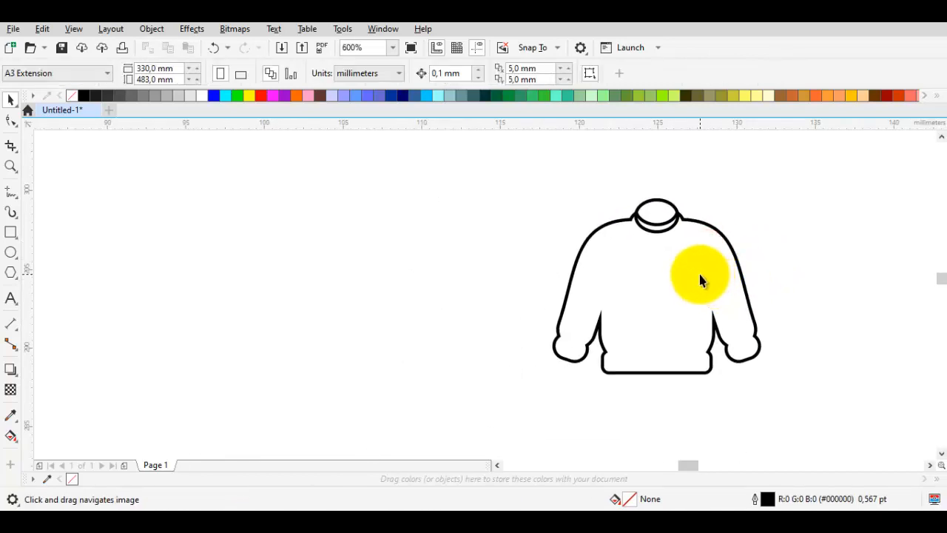
{"action": "scroll", "coordinate": [699, 271], "scroll_direction": "up", "scroll_amount": 2}
{"action": "left_click", "coordinate": [744, 247]}
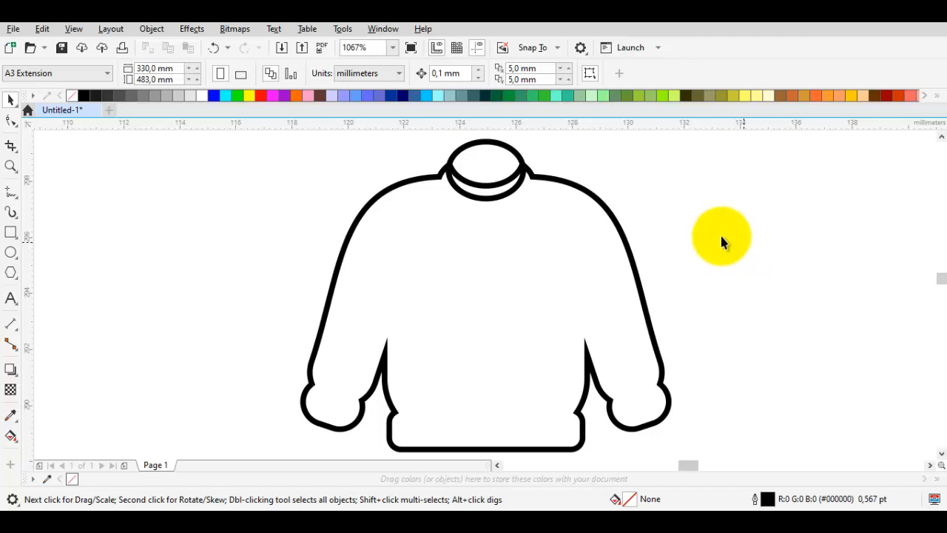
{"action": "scroll", "coordinate": [636, 259], "scroll_direction": "down", "scroll_amount": 2}
{"action": "scroll", "coordinate": [561, 227], "scroll_direction": "up", "scroll_amount": 2}
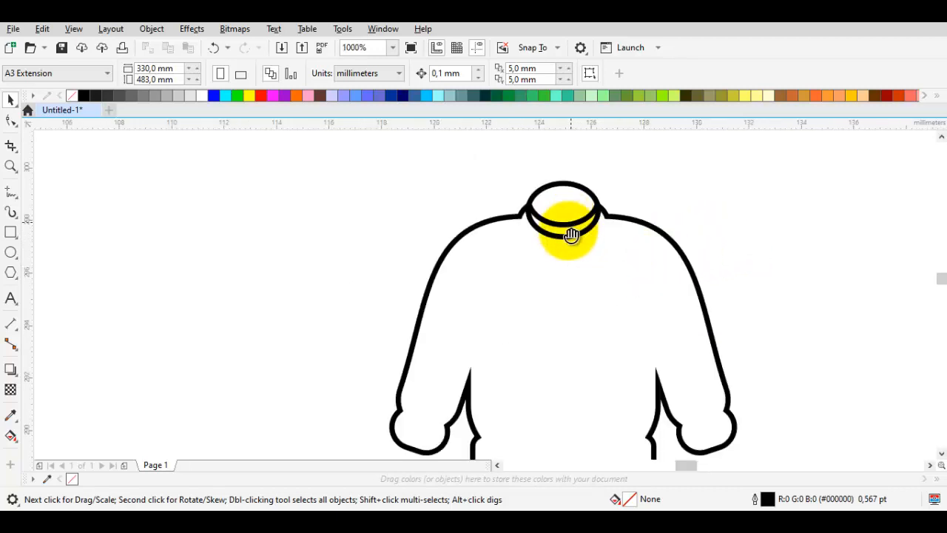
Widen the ellipse to about 3.32 mm and align its side points with the corners where the collar meets the shoulders.
{"action": "left_click", "coordinate": [573, 235]}
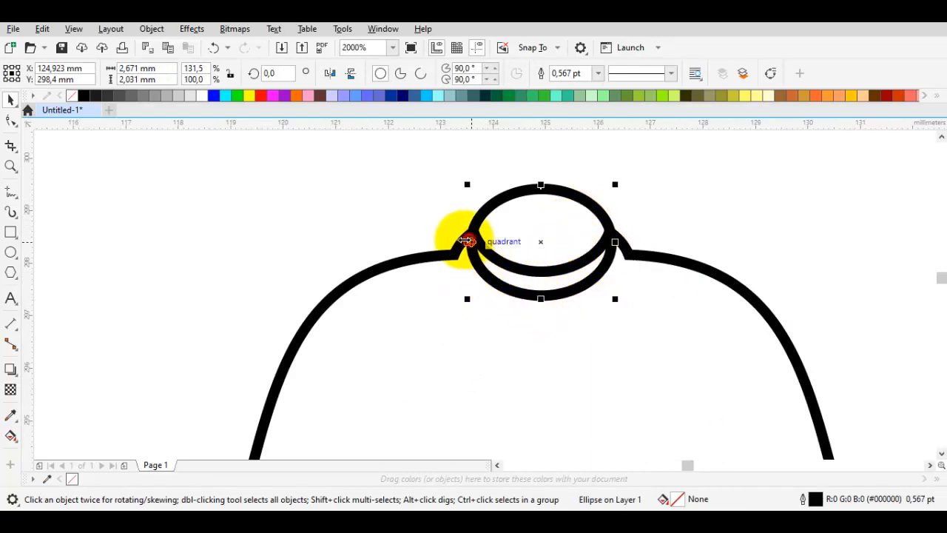
{"action": "left_click_drag", "start_coordinate": [468, 241], "coordinate": [439, 141]}
{"action": "scroll", "coordinate": [468, 257], "scroll_direction": "up", "scroll_amount": 1}
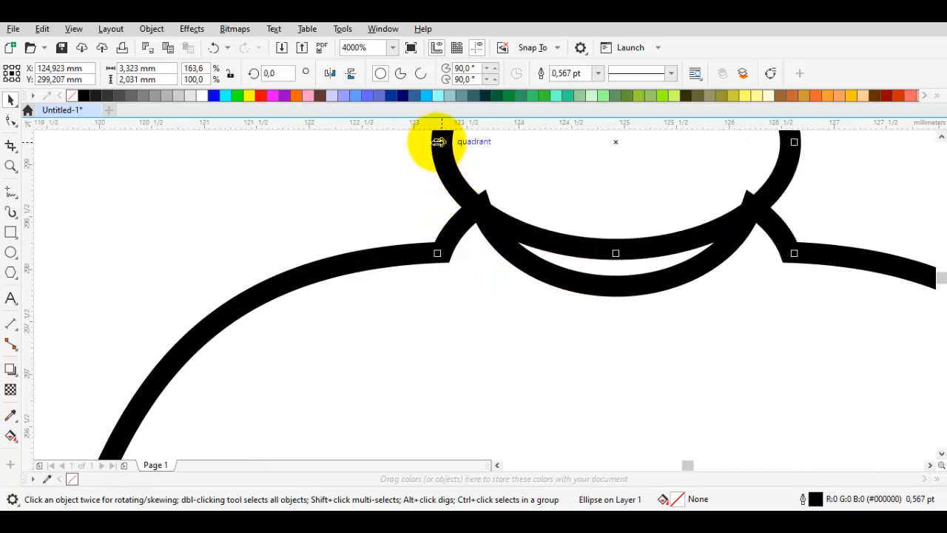
{"action": "mouse_move", "coordinate": [445, 252]}
{"action": "left_mouse_down"}
{"action": "mouse_move", "coordinate": [441, 261]}
{"action": "mouse_move", "coordinate": [436, 253]}
{"action": "left_mouse_up"}
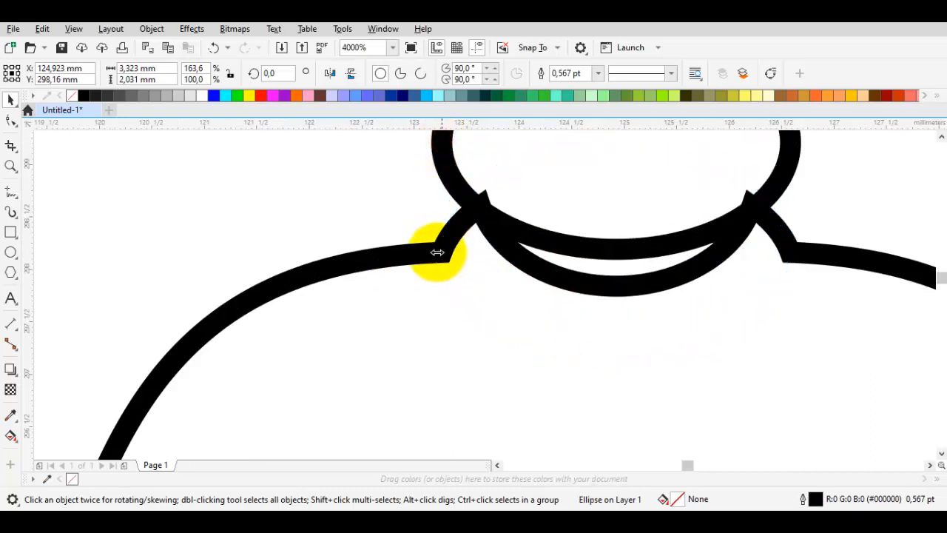
{"action": "scroll", "coordinate": [543, 264], "scroll_direction": "down", "scroll_amount": 1}
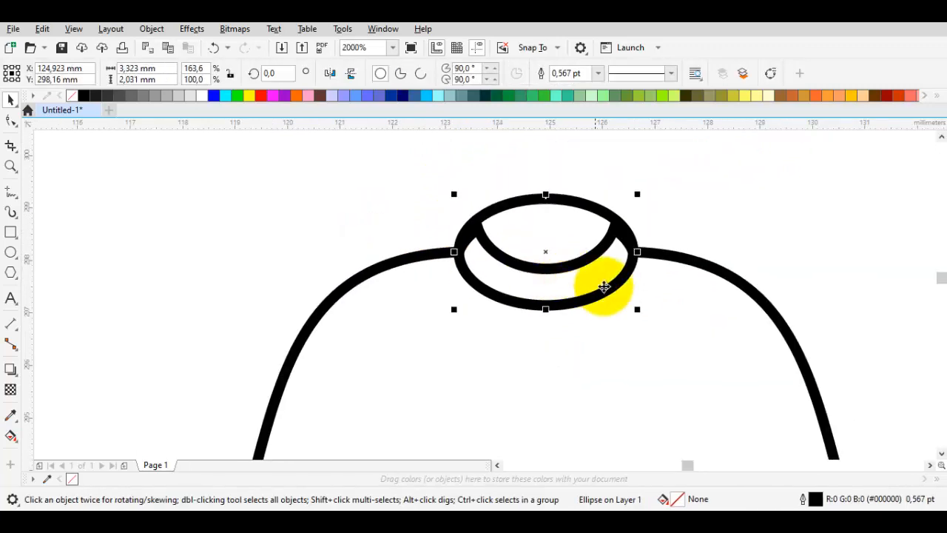
Create a collar band by intersecting the ellipse with the sweater outline, and delete the ellipse.
{"action": "left_click", "coordinate": [668, 313], "text": "shift"}
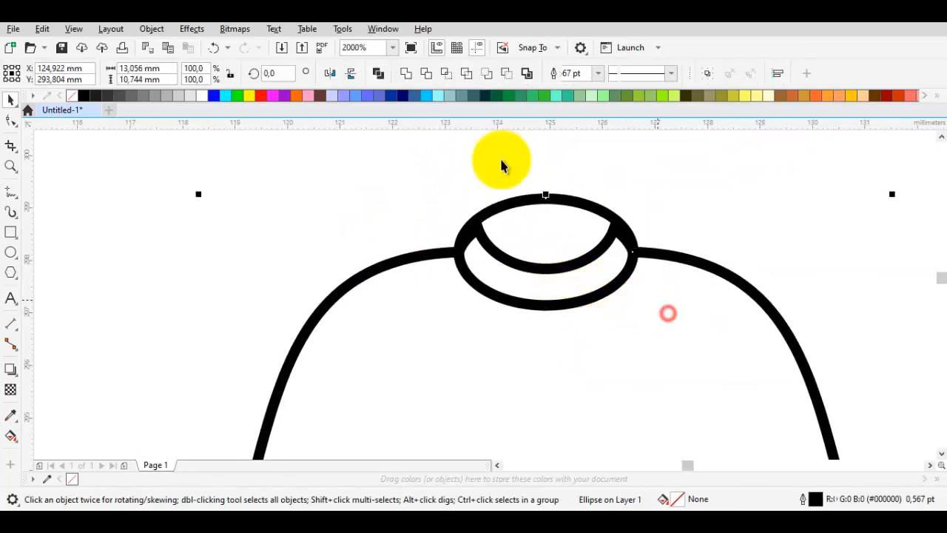
{"action": "left_click", "coordinate": [448, 74]}
{"action": "left_click", "coordinate": [549, 219]}
{"action": "key", "text": "Delete"}
{"action": "left_click", "coordinate": [689, 218]}
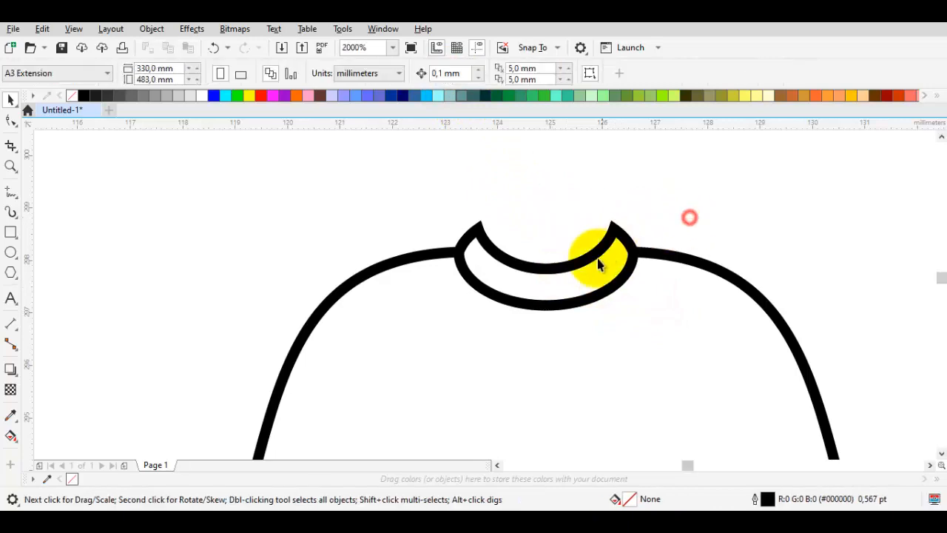
Delete the extra nodes at both side points of the collar band so its outer curve runs smoothly.
{"action": "scroll", "coordinate": [600, 259], "scroll_direction": "up", "scroll_amount": 1}
{"action": "double_click", "coordinate": [609, 259]}
{"action": "scroll", "coordinate": [675, 242], "scroll_direction": "up", "scroll_amount": 3}
{"action": "scroll", "coordinate": [606, 279], "scroll_direction": "up", "scroll_amount": 2}
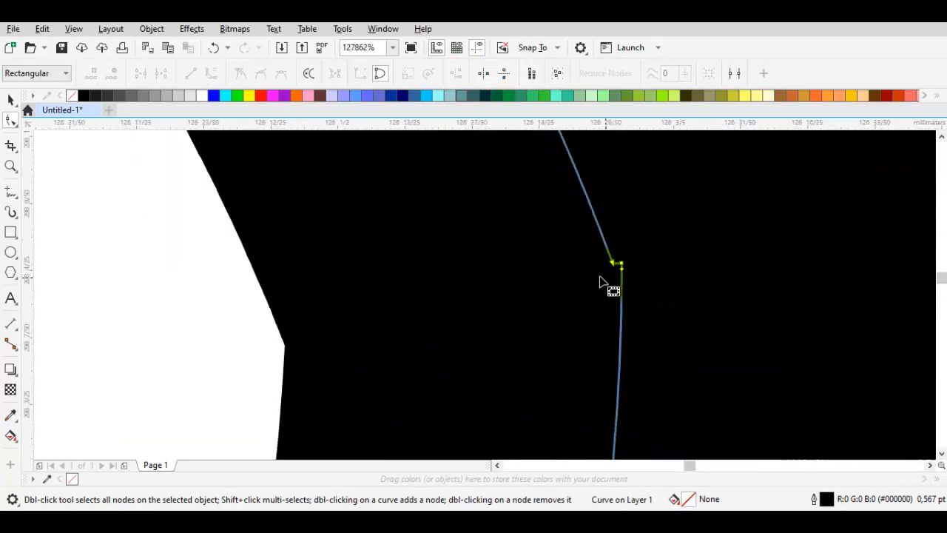
{"action": "left_click_drag", "start_coordinate": [565, 230], "coordinate": [633, 285]}
{"action": "key", "text": "Delete"}
{"action": "scroll", "coordinate": [639, 284], "scroll_direction": "down", "scroll_amount": 2}
{"action": "scroll", "coordinate": [639, 289], "scroll_direction": "down", "scroll_amount": 5}
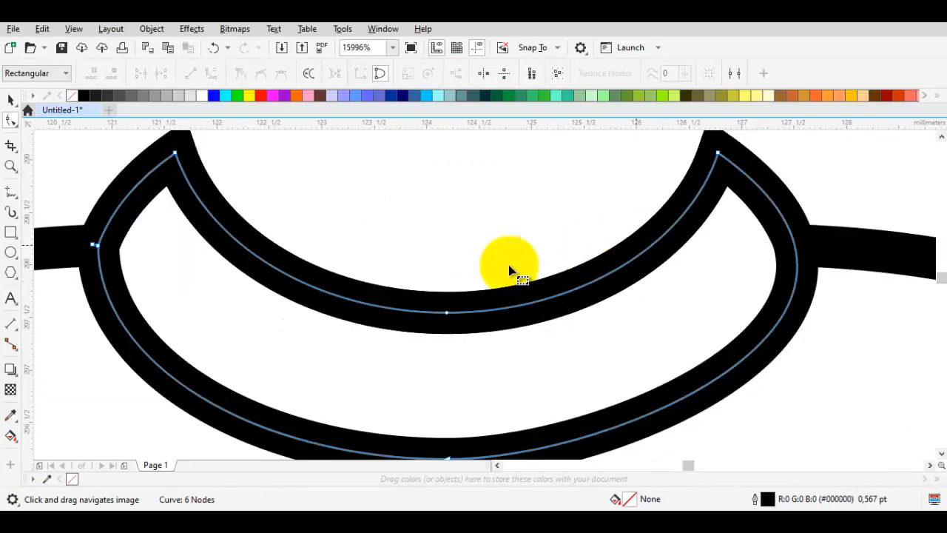
{"action": "scroll", "coordinate": [360, 249], "scroll_direction": "up", "scroll_amount": 1}
{"action": "left_click_drag", "start_coordinate": [325, 223], "coordinate": [399, 278]}
{"action": "key", "text": "Delete"}
{"action": "scroll", "coordinate": [404, 276], "scroll_direction": "down", "scroll_amount": 1}
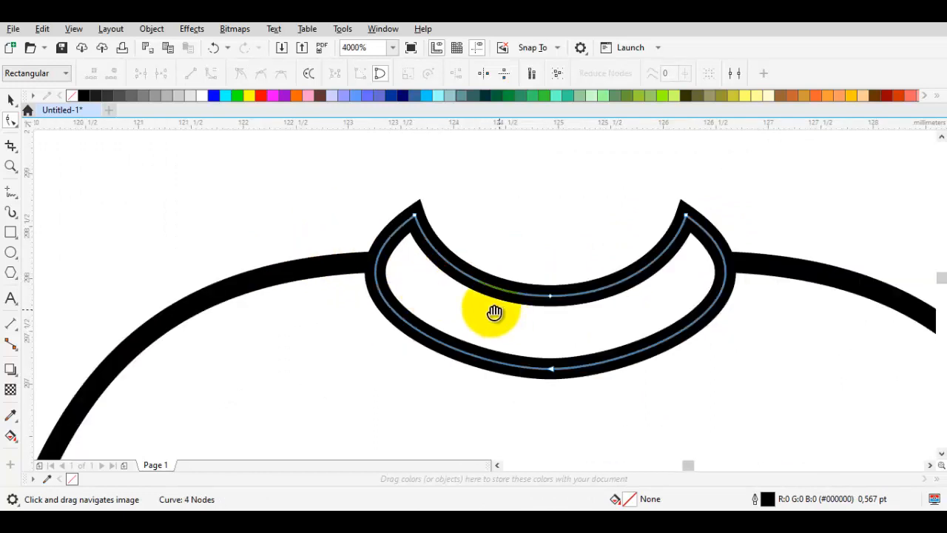
{"action": "left_click_drag", "start_coordinate": [494, 311], "coordinate": [469, 302]}
{"action": "left_click", "coordinate": [524, 303]}
{"action": "scroll", "coordinate": [524, 303], "scroll_direction": "down", "scroll_amount": 1}
Round both sides of the sweater's hem by deleting the side nodes between the waist corners and the bottom edge.
{"action": "key", "text": "space"}
{"action": "left_click_drag", "start_coordinate": [551, 309], "coordinate": [521, 222]}
{"action": "scroll", "coordinate": [514, 293], "scroll_direction": "down", "scroll_amount": 1}
{"action": "left_click_drag", "start_coordinate": [454, 353], "coordinate": [485, 306]}
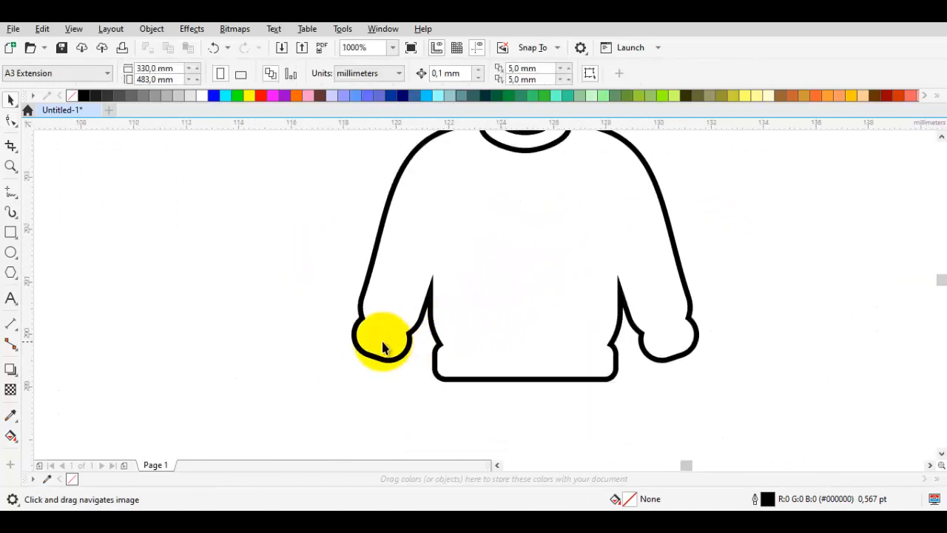
{"action": "scroll", "coordinate": [383, 337], "scroll_direction": "up", "scroll_amount": 2}
{"action": "scroll", "coordinate": [527, 370], "scroll_direction": "down", "scroll_amount": 1}
{"action": "left_click_drag", "start_coordinate": [670, 396], "coordinate": [498, 338]}
{"action": "double_click", "coordinate": [501, 338]}
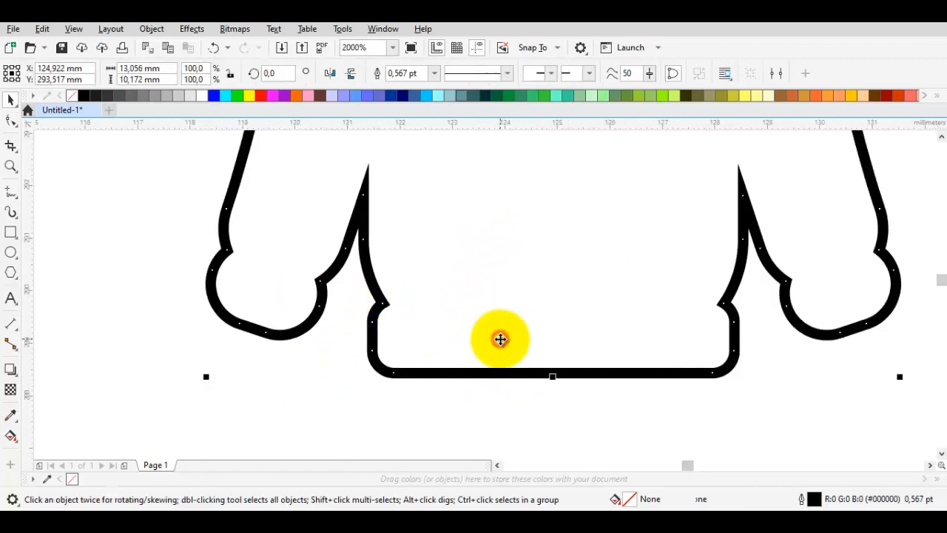
{"action": "left_click_drag", "start_coordinate": [378, 327], "coordinate": [405, 359]}
{"action": "key", "text": "Delete"}
{"action": "left_click_drag", "start_coordinate": [721, 319], "coordinate": [759, 361]}
{"action": "key", "text": "Delete"}
{"action": "key", "text": "Delete"}
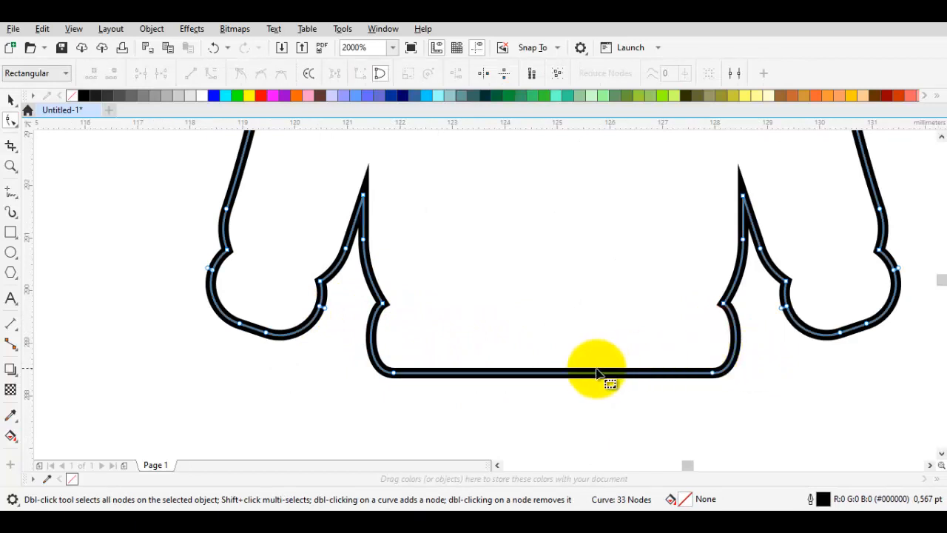
Add a node near the middle of the hem's bottom edge.
{"action": "double_click", "coordinate": [548, 373]}
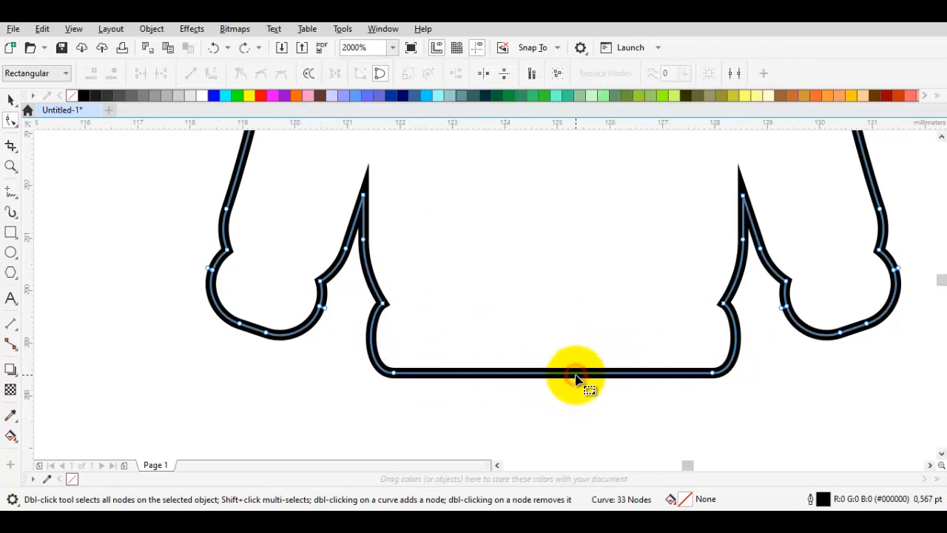
{"action": "left_click_drag", "start_coordinate": [576, 372], "coordinate": [549, 374]}
{"action": "key", "text": "space"}
{"action": "key", "text": "shift+F2"}
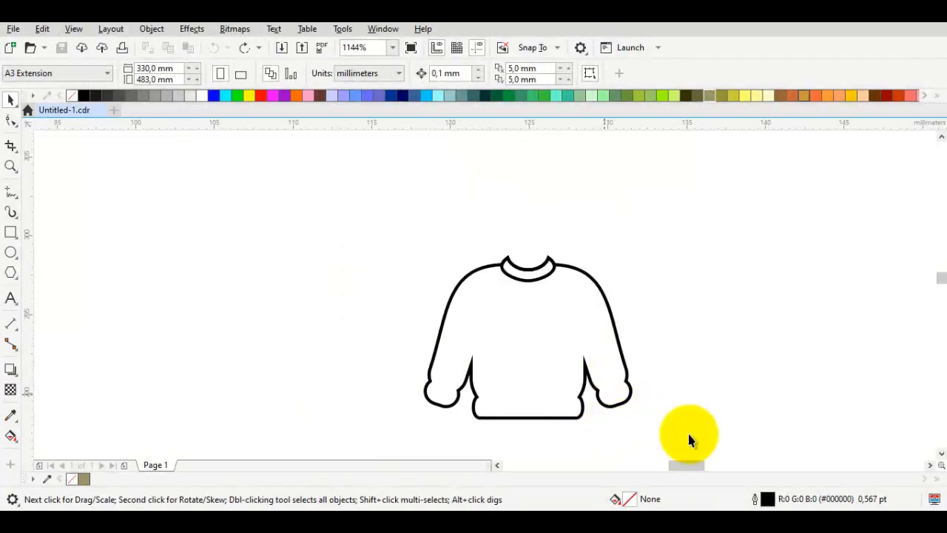
Set the outline width of the sweater and collar band to 0.75 pt.
{"action": "left_click_drag", "start_coordinate": [715, 438], "coordinate": [403, 311]}
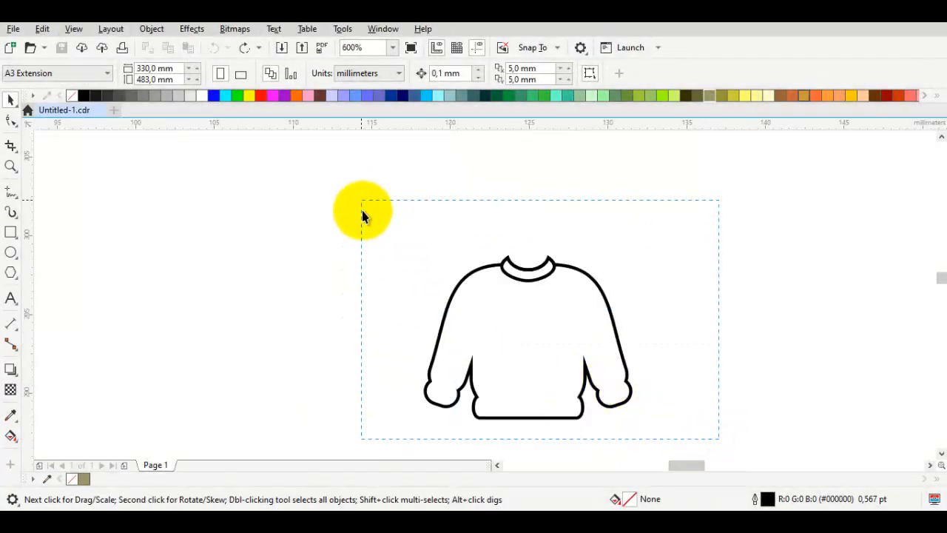
{"action": "left_click_drag", "start_coordinate": [363, 216], "coordinate": [362, 215]}
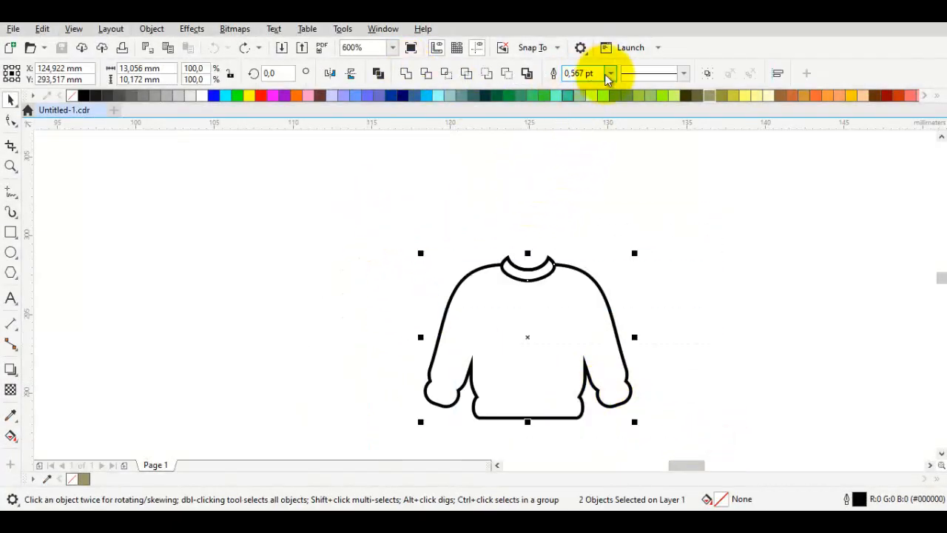
{"action": "left_click", "coordinate": [608, 74]}
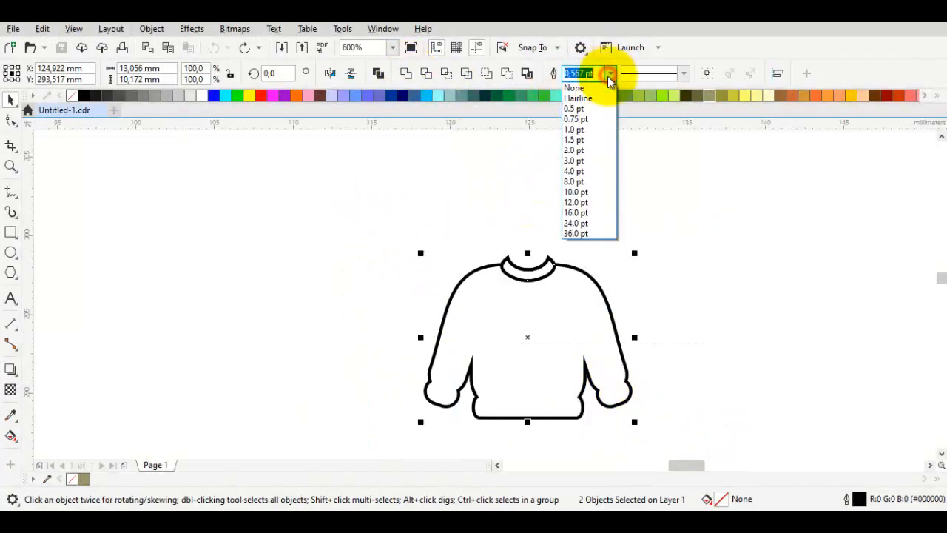
{"action": "left_click", "coordinate": [585, 120]}
{"action": "left_click", "coordinate": [628, 215]}
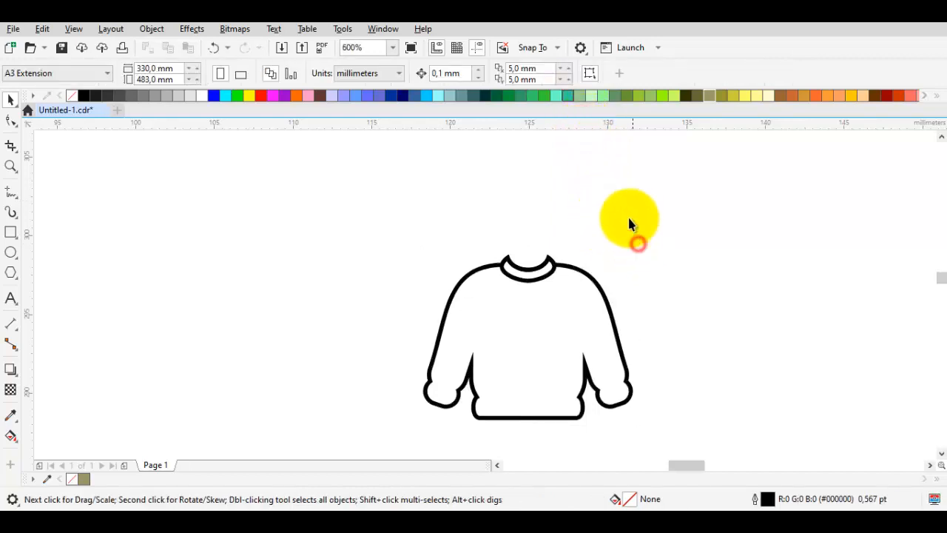
Set the default outline width for new Pen tool curves to 0.75 pt.
{"action": "key", "text": "p"}
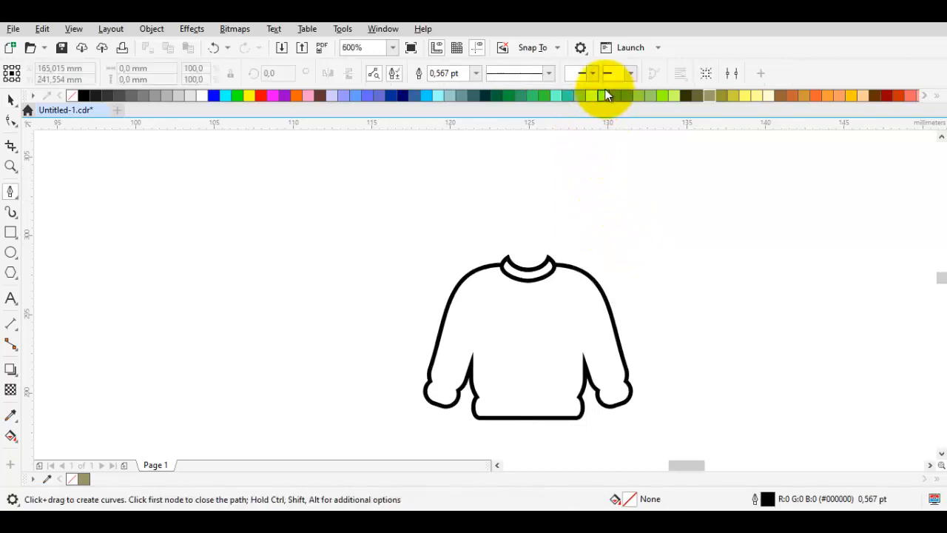
{"action": "left_click", "coordinate": [478, 74]}
{"action": "left_click", "coordinate": [461, 125]}
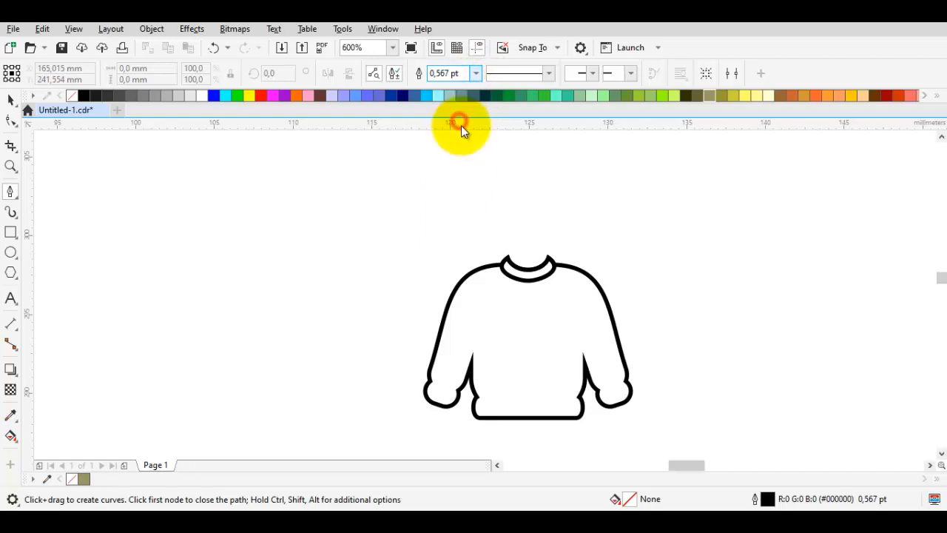
{"action": "left_click", "coordinate": [613, 254]}
{"action": "key", "text": "space"}
{"action": "scroll", "coordinate": [477, 408], "scroll_direction": "up", "scroll_amount": 2}
{"action": "left_click_drag", "start_coordinate": [524, 381], "coordinate": [331, 346]}
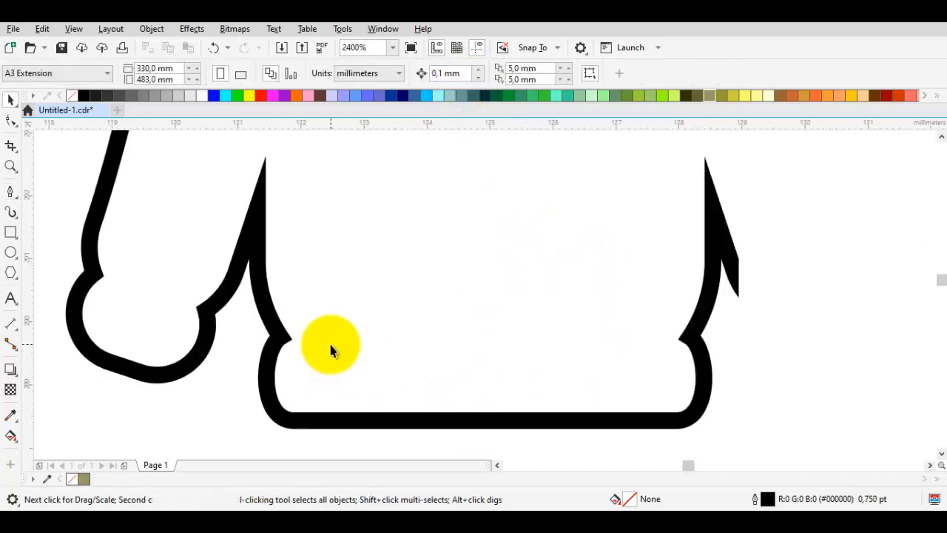
{"action": "key", "text": "space"}
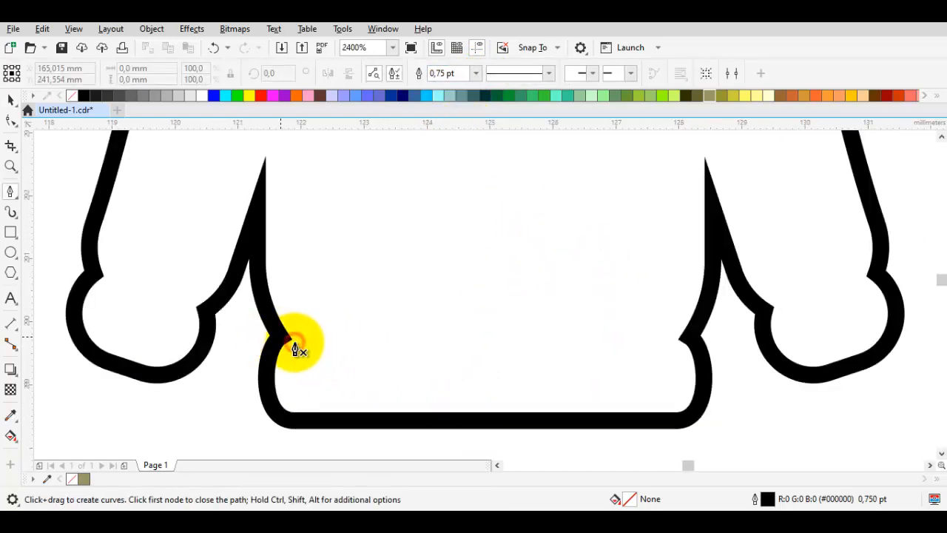
{"action": "key", "text": "space"}
{"action": "scroll", "coordinate": [304, 343], "scroll_direction": "down", "scroll_amount": 2}
{"action": "left_click", "coordinate": [307, 346]}
{"action": "scroll", "coordinate": [306, 345], "scroll_direction": "up", "scroll_amount": 2}
{"action": "key", "text": "space"}
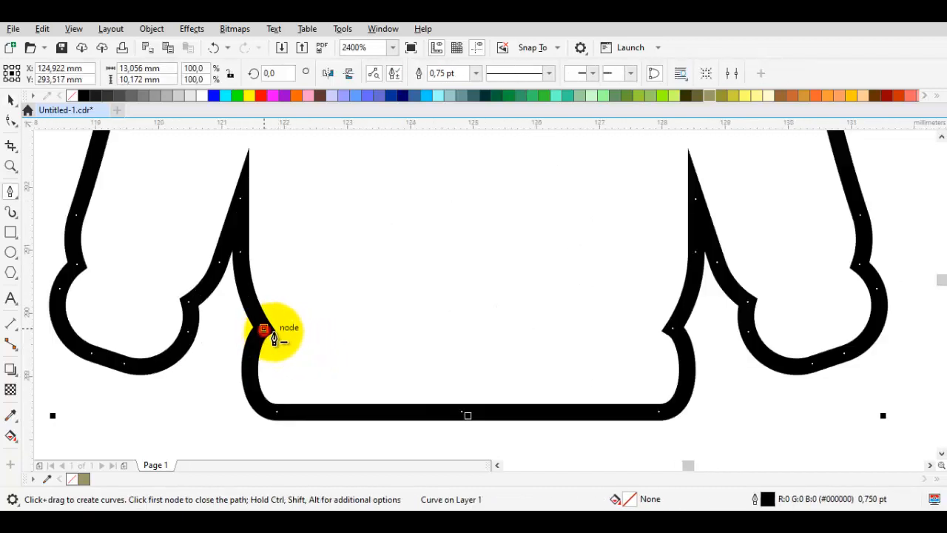
{"action": "left_click", "coordinate": [272, 333]}
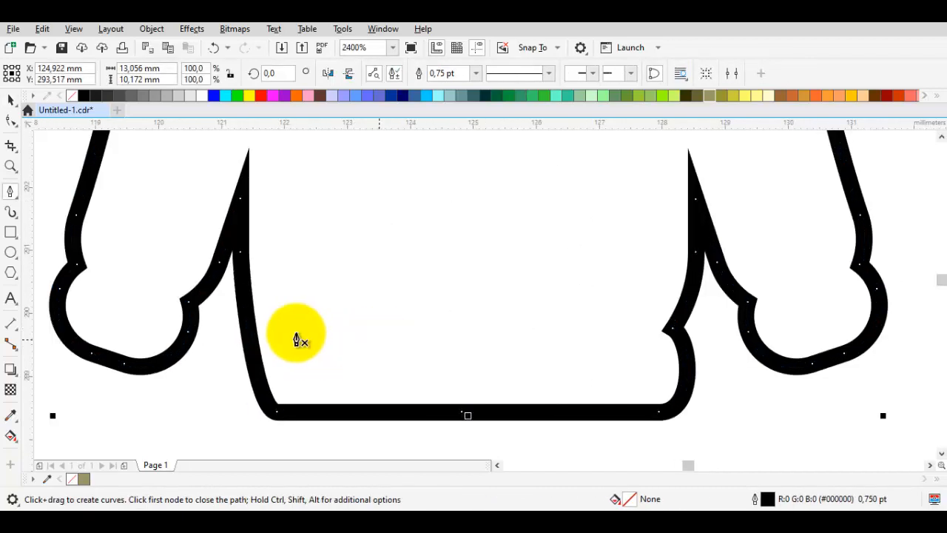
{"action": "key", "text": "ctrl+z"}
Draw a curved line about 7.3 mm wide above the hem, starting outside the left waist corner, peaking mid-body and ending at the right corner.
{"action": "key", "text": "space"}
{"action": "scroll", "coordinate": [250, 333], "scroll_direction": "up", "scroll_amount": 2}
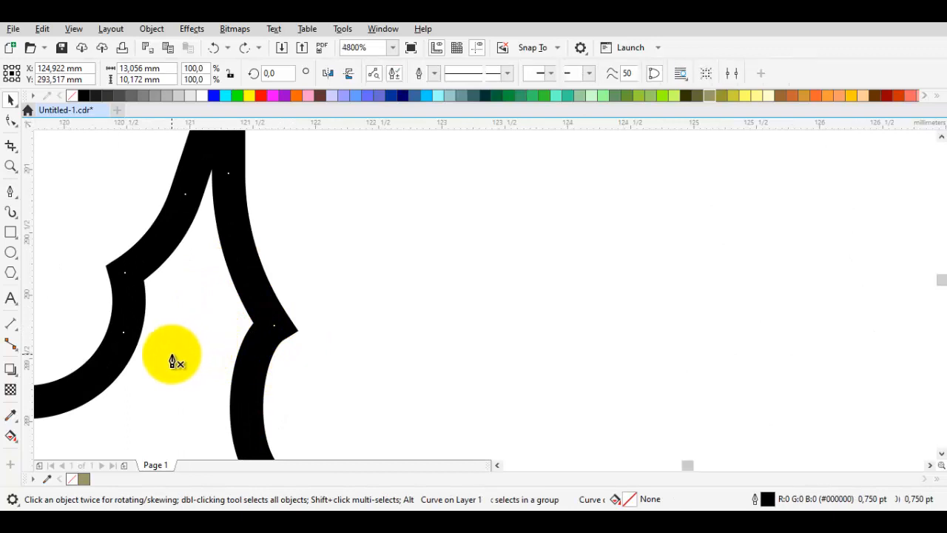
{"action": "left_click_drag", "start_coordinate": [172, 353], "coordinate": [194, 332]}
{"action": "mouse_move", "coordinate": [278, 328]}
{"action": "left_mouse_down"}
{"action": "mouse_move", "coordinate": [329, 345]}
{"action": "mouse_move", "coordinate": [404, 350]}
{"action": "left_mouse_up"}
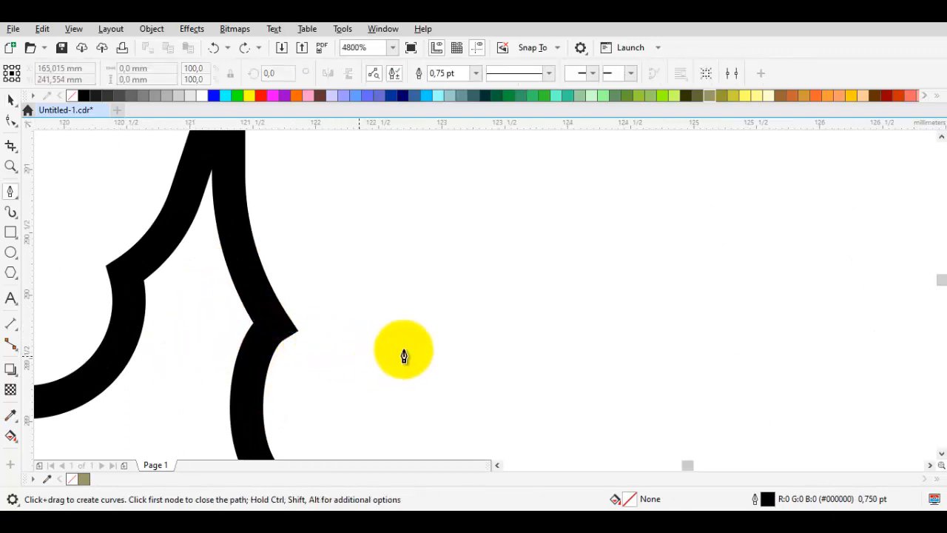
{"action": "scroll", "coordinate": [404, 354], "scroll_direction": "down", "scroll_amount": 2}
{"action": "left_click", "coordinate": [384, 328]}
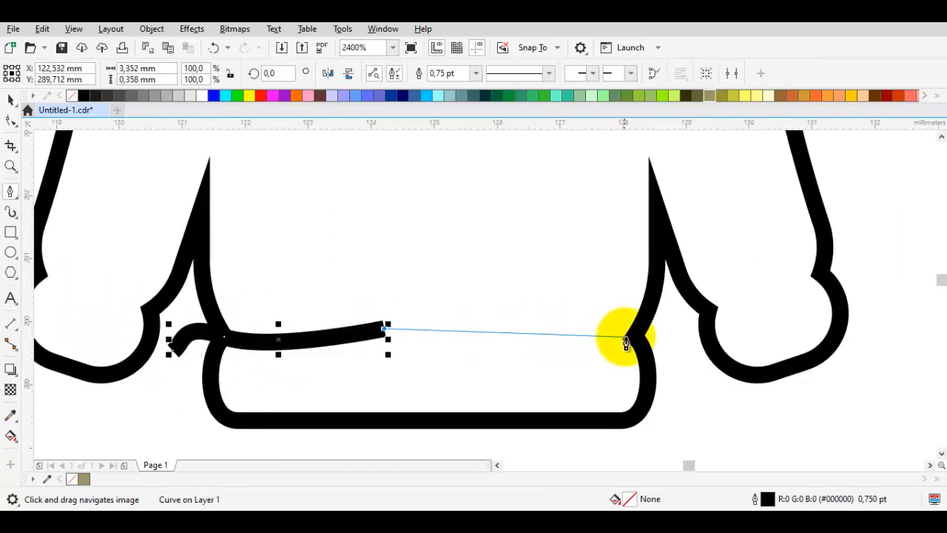
{"action": "left_click_drag", "start_coordinate": [630, 337], "coordinate": [746, 318]}
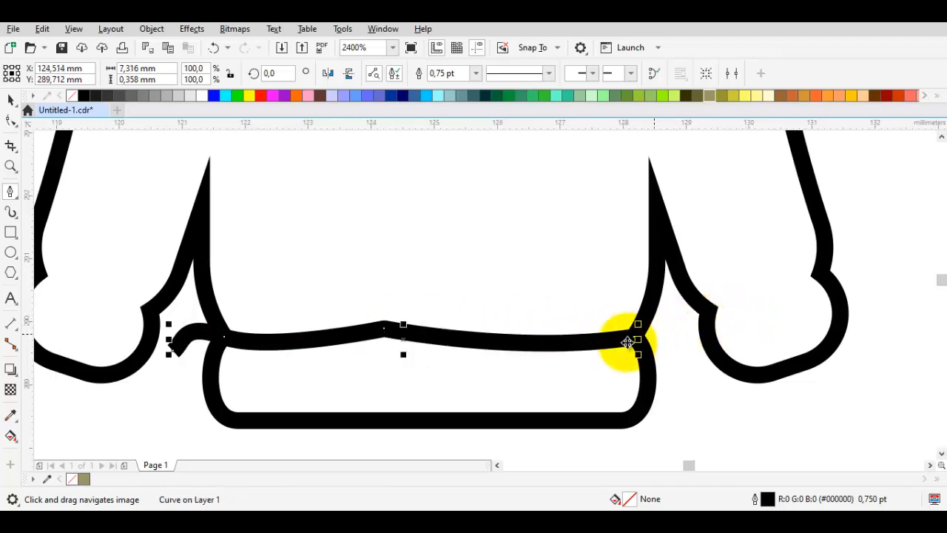
Remove the hem line's start node outside the body so the line begins at the left waist corner.
{"action": "key", "text": "space"}
{"action": "left_click", "coordinate": [598, 348]}
{"action": "double_click", "coordinate": [174, 352]}
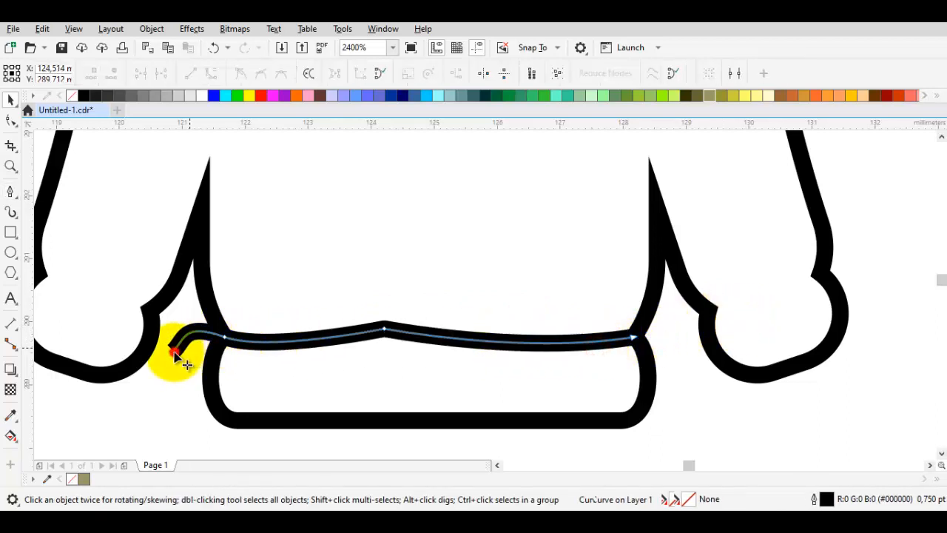
{"action": "key", "text": "space"}
{"action": "scroll", "coordinate": [282, 350], "scroll_direction": "down", "scroll_amount": 4}
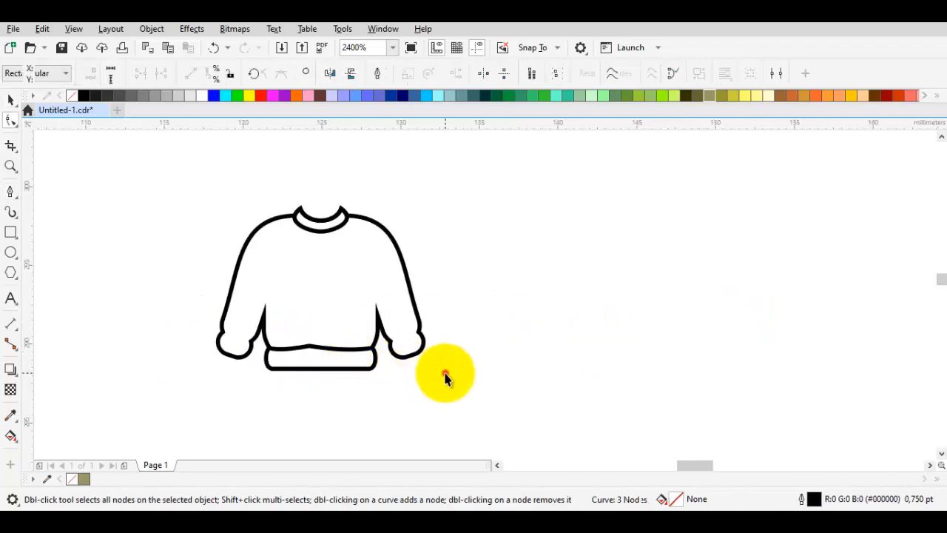
{"action": "left_click", "coordinate": [445, 373]}
Draw a curved seam about 4.5 mm tall from the left side of the chest down to the left armpit node.
{"action": "key", "text": "space"}
{"action": "scroll", "coordinate": [269, 285], "scroll_direction": "up", "scroll_amount": 1}
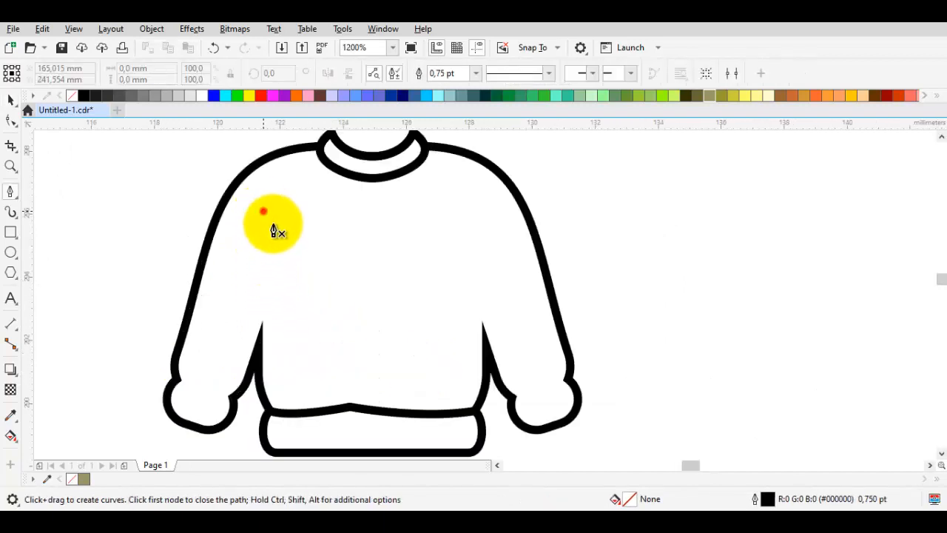
{"action": "left_click_drag", "start_coordinate": [264, 212], "coordinate": [275, 240]}
{"action": "scroll", "coordinate": [273, 252], "scroll_direction": "up", "scroll_amount": 1}
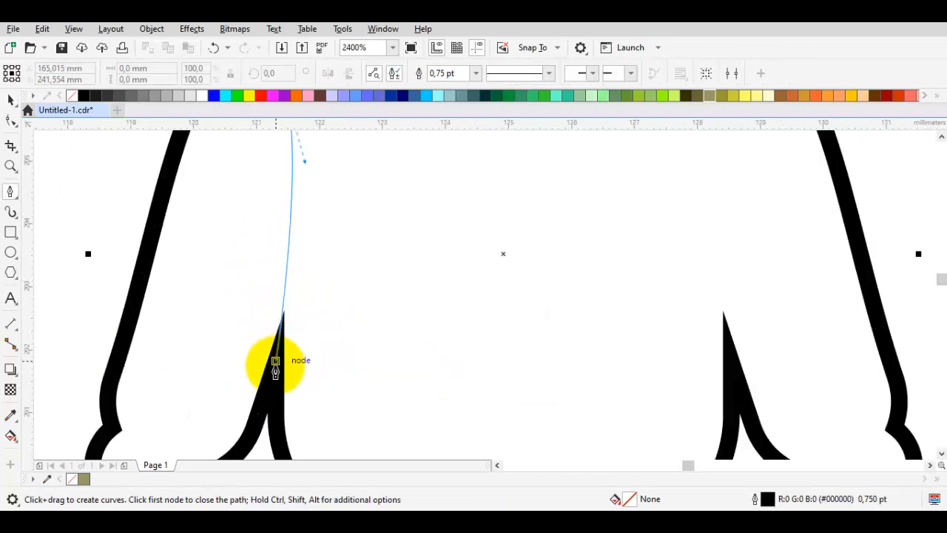
{"action": "left_click", "coordinate": [275, 381]}
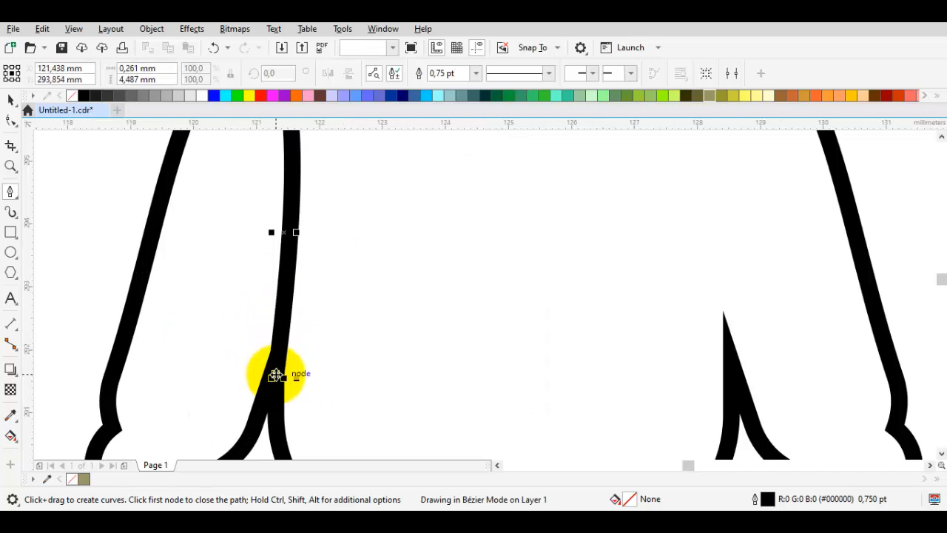
{"action": "scroll", "coordinate": [275, 379], "scroll_direction": "down", "scroll_amount": 1}
{"action": "key", "text": "Escape"}
Draw a curved seam about 4.6 mm tall from the right side of the chest down to the right armpit node.
{"action": "left_click_drag", "start_coordinate": [486, 228], "coordinate": [484, 285]}
{"action": "scroll", "coordinate": [516, 392], "scroll_direction": "up", "scroll_amount": 1}
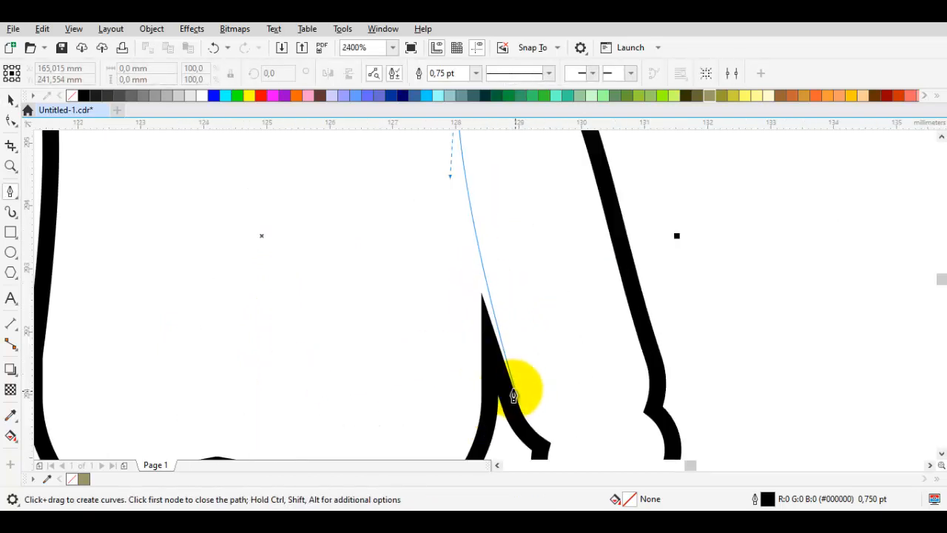
{"action": "left_click", "coordinate": [489, 355]}
{"action": "key", "text": "space"}
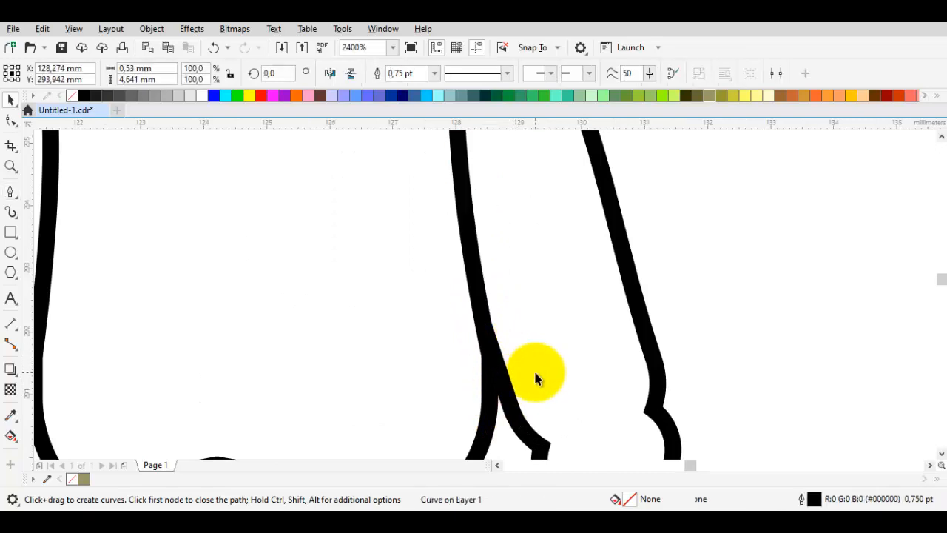
{"action": "scroll", "coordinate": [535, 372], "scroll_direction": "down", "scroll_amount": 2}
{"action": "left_click", "coordinate": [663, 348]}
Straighten the left sleeve seam by moving the curve handle of its top node onto the line.
{"action": "scroll", "coordinate": [474, 368], "scroll_direction": "up", "scroll_amount": 1}
{"action": "left_click", "coordinate": [407, 336]}
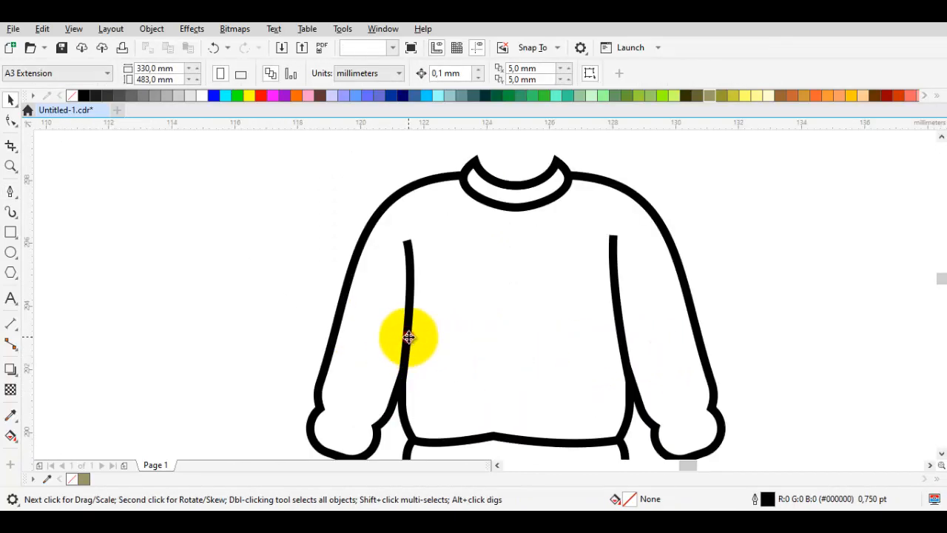
{"action": "key", "text": "F10"}
{"action": "left_click", "coordinate": [406, 242]}
{"action": "scroll", "coordinate": [417, 264], "scroll_direction": "up", "scroll_amount": 2}
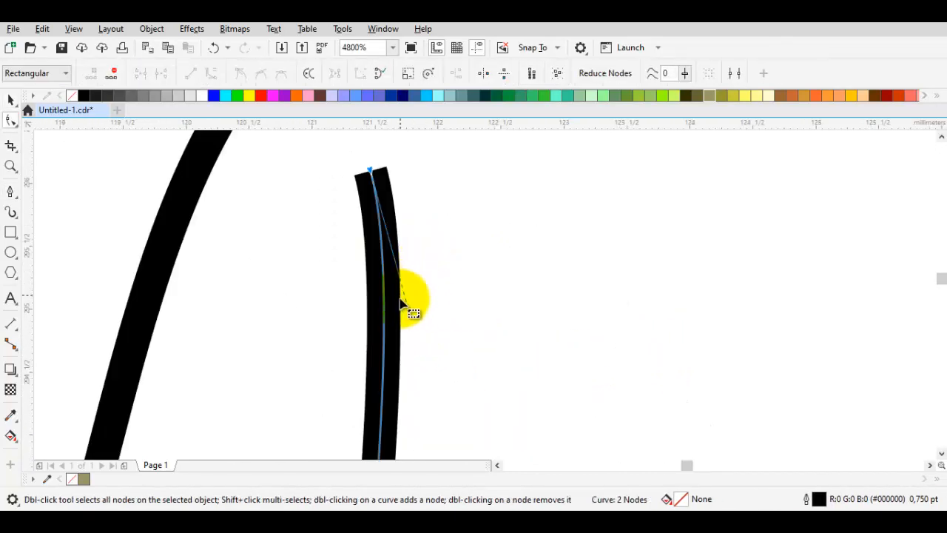
{"action": "left_click_drag", "start_coordinate": [413, 315], "coordinate": [376, 366]}
{"action": "scroll", "coordinate": [376, 366], "scroll_direction": "down", "scroll_amount": 2}
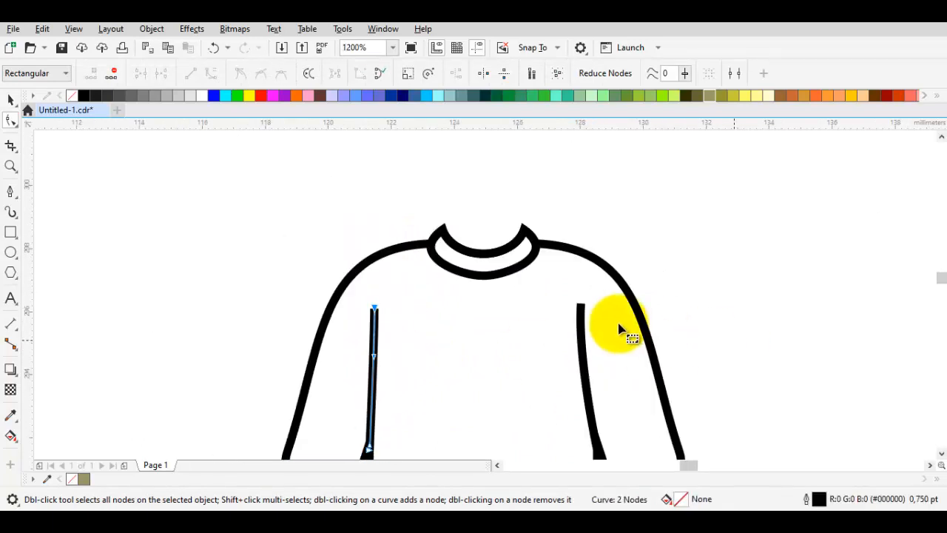
Lower the right sleeve seam's top node level with the left seam and straighten it with that node's curve handle.
{"action": "left_click_drag", "start_coordinate": [511, 322], "coordinate": [546, 264]}
{"action": "key", "text": "space"}
{"action": "left_click", "coordinate": [515, 261]}
{"action": "left_click", "coordinate": [501, 259]}
{"action": "key", "text": "F10"}
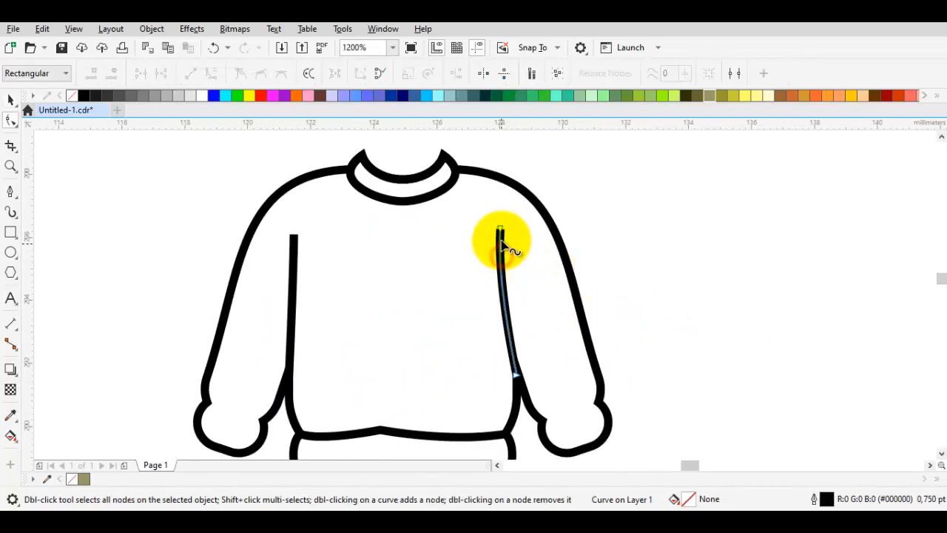
{"action": "scroll", "coordinate": [502, 237], "scroll_direction": "up", "scroll_amount": 1}
{"action": "left_click_drag", "start_coordinate": [500, 221], "coordinate": [500, 233]}
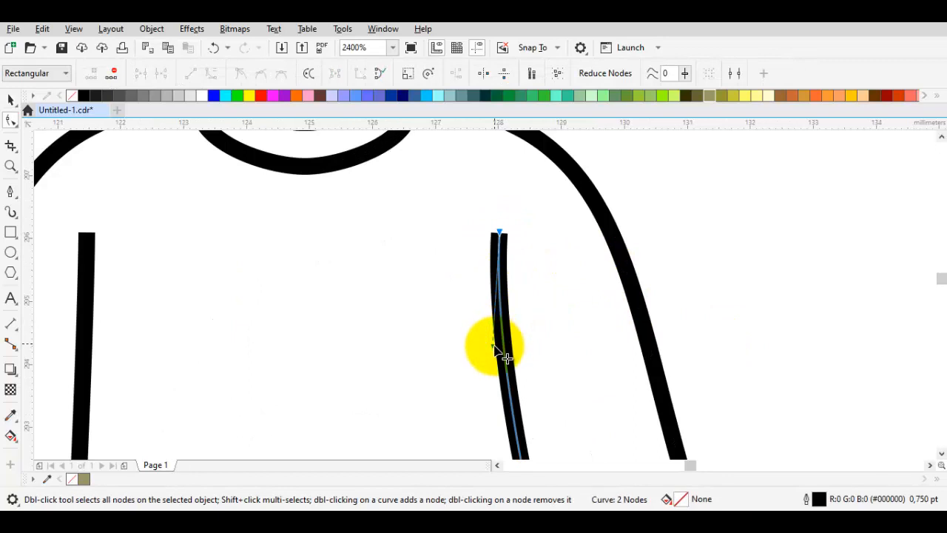
{"action": "left_click_drag", "start_coordinate": [495, 346], "coordinate": [518, 363]}
{"action": "scroll", "coordinate": [634, 363], "scroll_direction": "down", "scroll_amount": 2}
{"action": "key", "text": "space"}
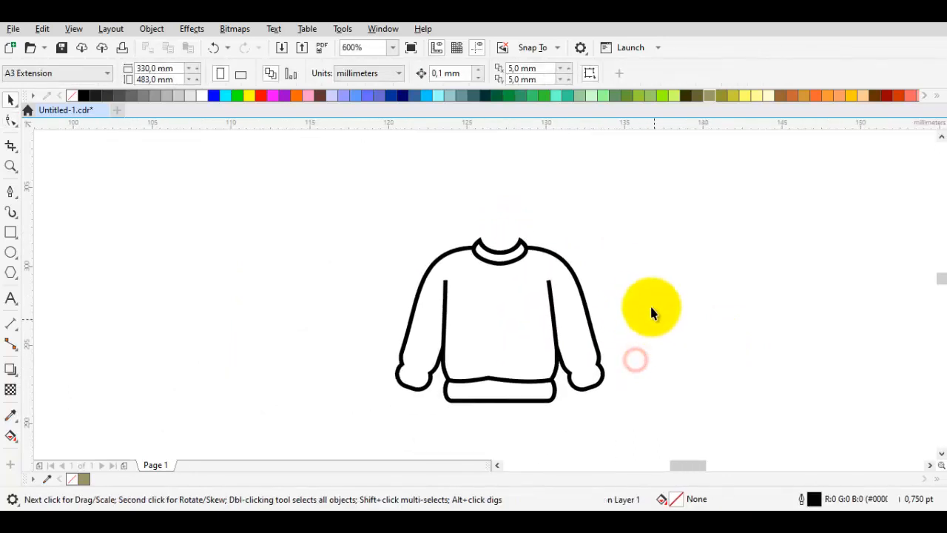
{"action": "scroll", "coordinate": [501, 329], "scroll_direction": "up", "scroll_amount": 1}
{"action": "scroll", "coordinate": [410, 392], "scroll_direction": "up", "scroll_amount": 2}
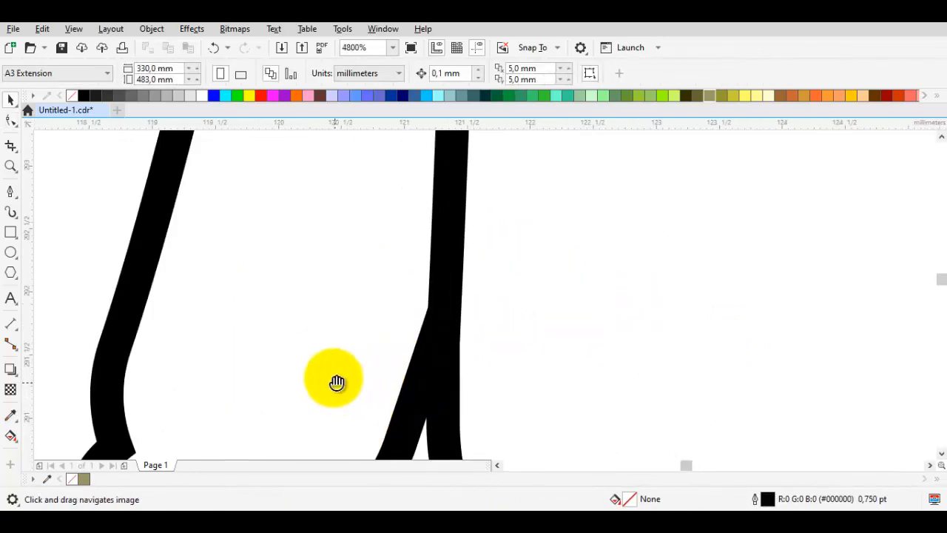
{"action": "key", "text": "space"}
{"action": "left_click_drag", "start_coordinate": [98, 251], "coordinate": [155, 282]}
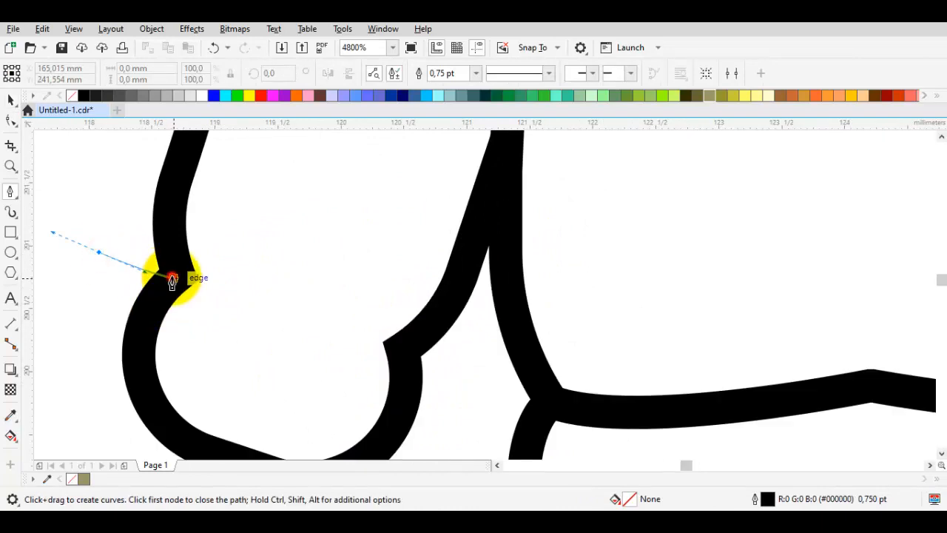
{"action": "double_click", "coordinate": [174, 278]}
{"action": "key", "text": "ctrl+z"}
Draw a curved seam across the left cuff between its two notch nodes with the Pen tool and delete the extra starting node outside the sleeve.
{"action": "left_click_drag", "start_coordinate": [86, 199], "coordinate": [97, 242]}
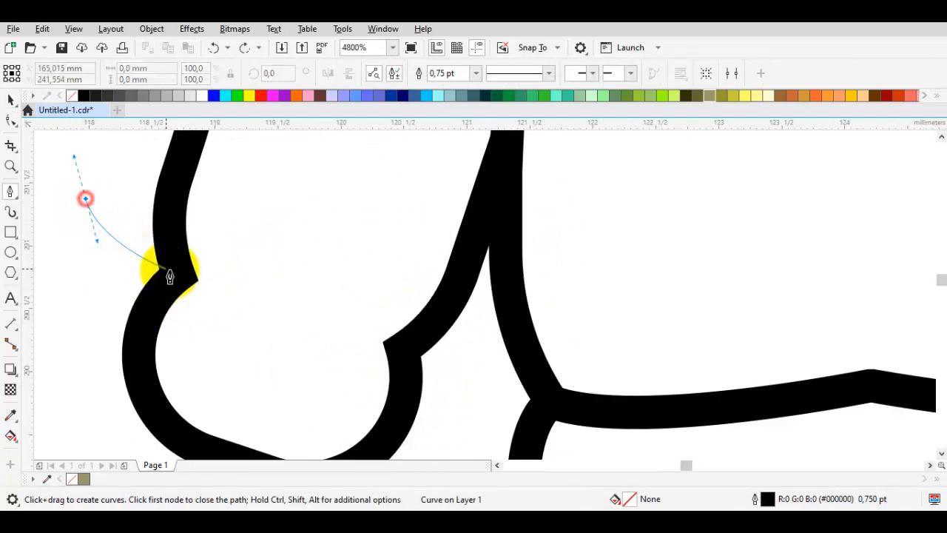
{"action": "left_click_drag", "start_coordinate": [182, 277], "coordinate": [308, 298]}
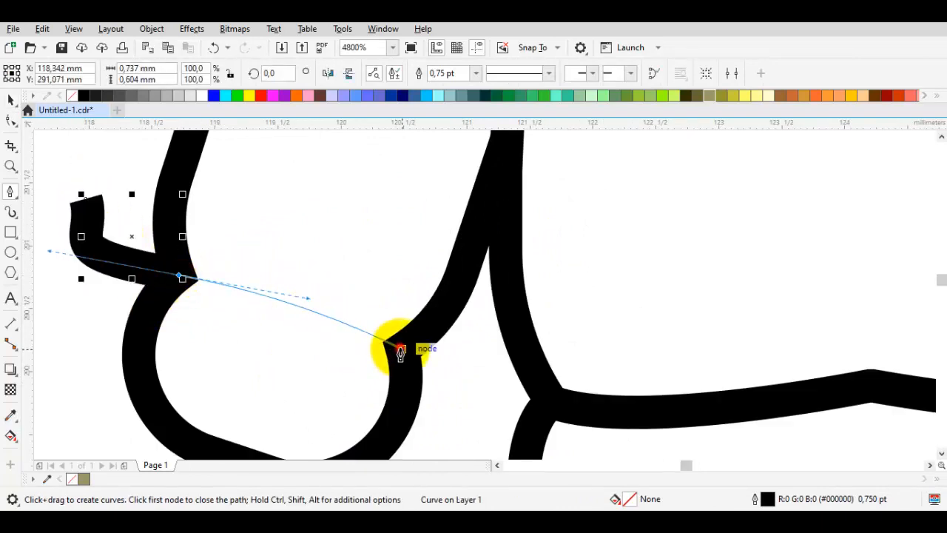
{"action": "left_click", "coordinate": [401, 348]}
{"action": "key", "text": "space"}
{"action": "double_click", "coordinate": [401, 349]}
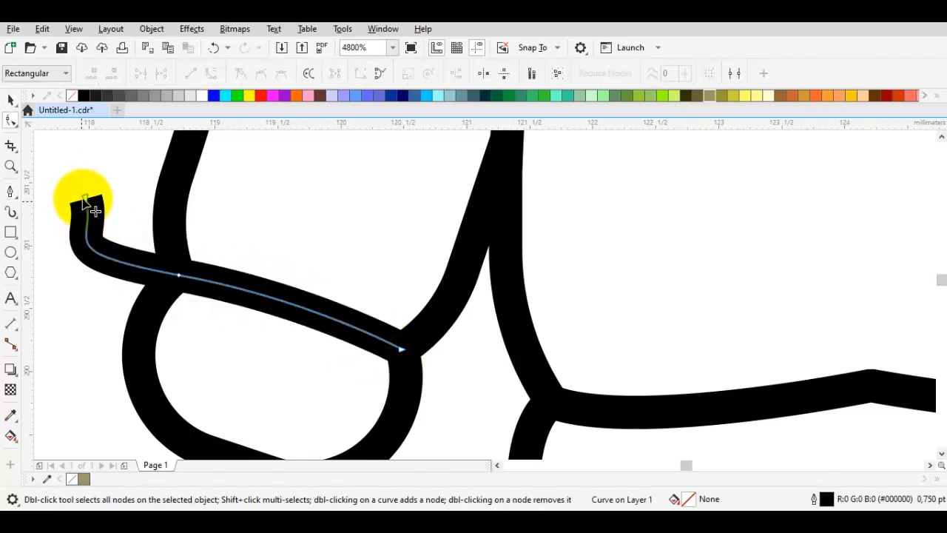
{"action": "double_click", "coordinate": [84, 198]}
{"action": "scroll", "coordinate": [197, 237], "scroll_direction": "down", "scroll_amount": 3}
{"action": "key", "text": "space"}
{"action": "left_click", "coordinate": [499, 340]}
Flatten the left cuff seam, about 1.8 mm wide, by adjusting the curve handle at its inner end node.
{"action": "scroll", "coordinate": [290, 271], "scroll_direction": "up", "scroll_amount": 2}
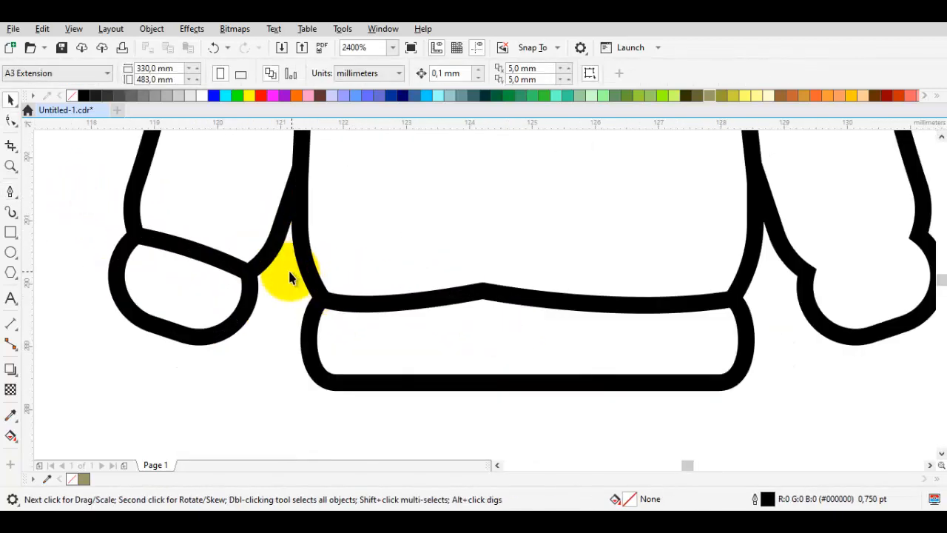
{"action": "left_click_drag", "start_coordinate": [224, 273], "coordinate": [398, 285]}
{"action": "scroll", "coordinate": [397, 288], "scroll_direction": "up", "scroll_amount": 2}
{"action": "left_click", "coordinate": [393, 263]}
{"action": "key", "text": "space"}
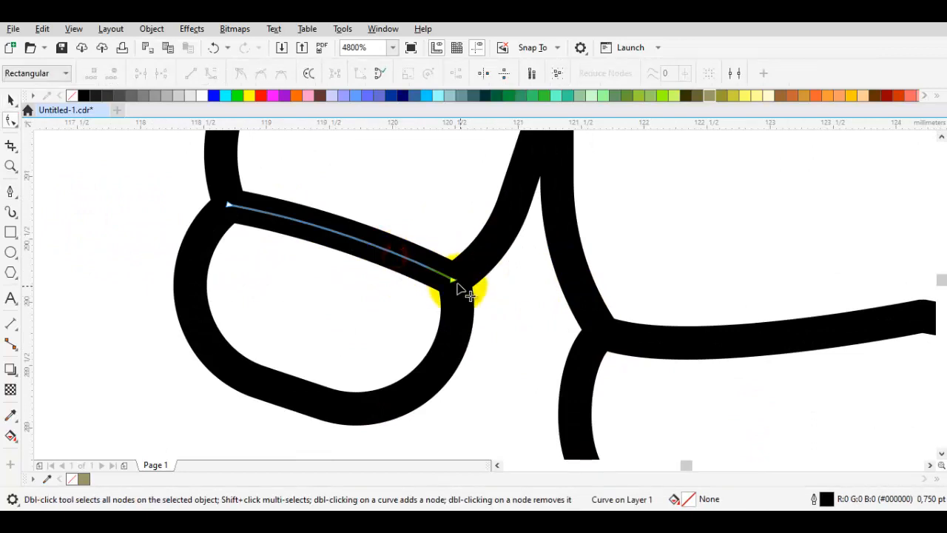
{"action": "left_click", "coordinate": [452, 281]}
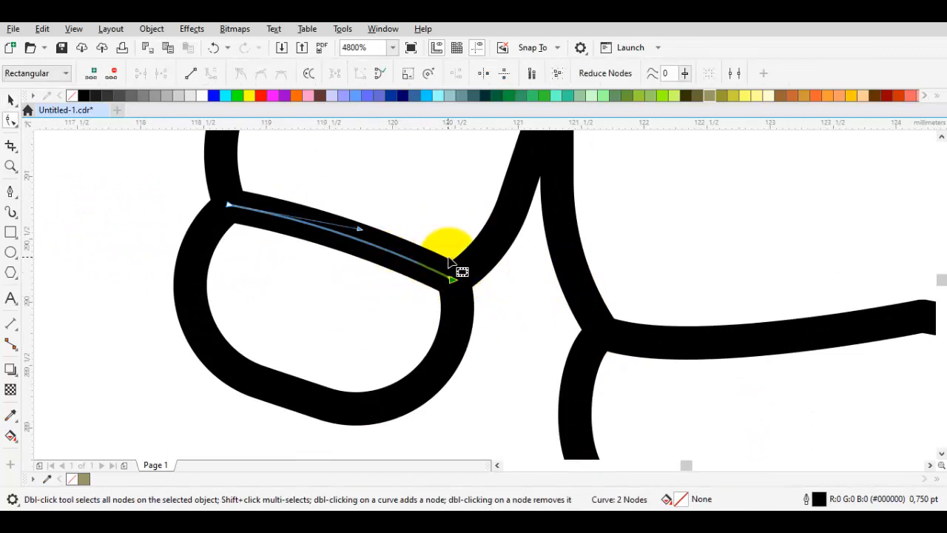
{"action": "left_click_drag", "start_coordinate": [447, 263], "coordinate": [385, 274]}
{"action": "key", "text": "space"}
Draw a curved seam across the right cuff between its two notch nodes and delete the extra starting node outside the sleeve.
{"action": "scroll", "coordinate": [292, 273], "scroll_direction": "down", "scroll_amount": 1}
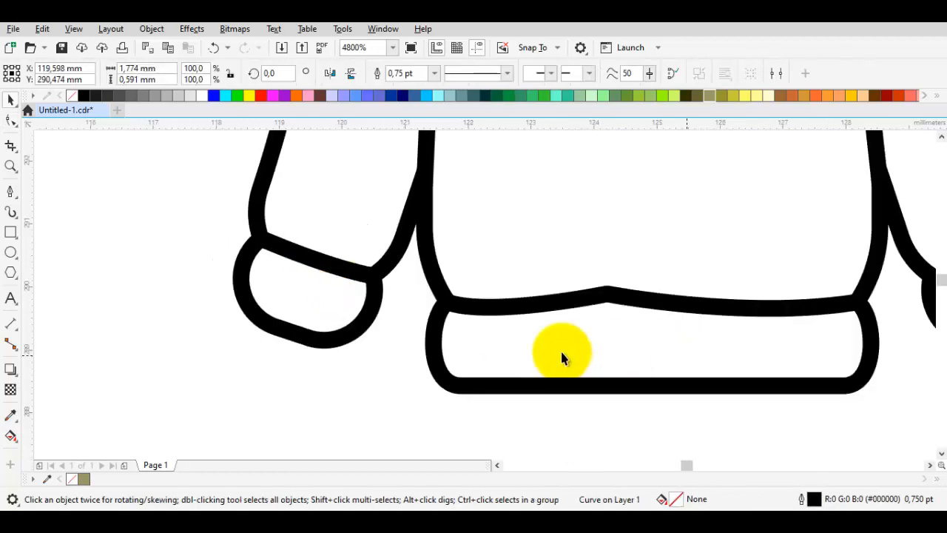
{"action": "left_click_drag", "start_coordinate": [562, 353], "coordinate": [279, 324]}
{"action": "left_click", "coordinate": [719, 320]}
{"action": "left_click_drag", "start_coordinate": [640, 260], "coordinate": [476, 287]}
{"action": "scroll", "coordinate": [476, 287], "scroll_direction": "up", "scroll_amount": 1}
{"action": "key", "text": "space"}
{"action": "left_click_drag", "start_coordinate": [398, 306], "coordinate": [433, 332]}
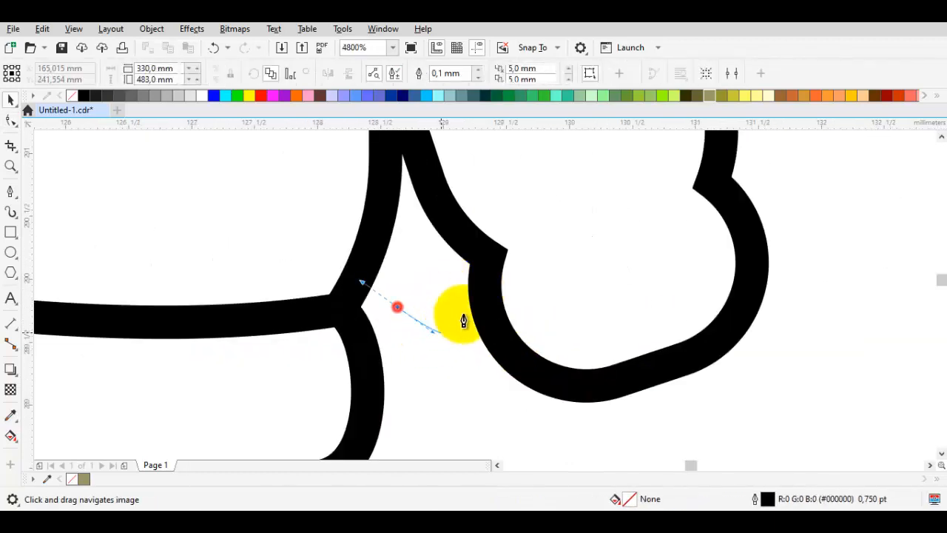
{"action": "left_click", "coordinate": [490, 259]}
{"action": "mouse_move", "coordinate": [647, 250]}
{"action": "left_mouse_down"}
{"action": "mouse_move", "coordinate": [572, 304]}
{"action": "mouse_move", "coordinate": [691, 234]}
{"action": "left_mouse_up"}
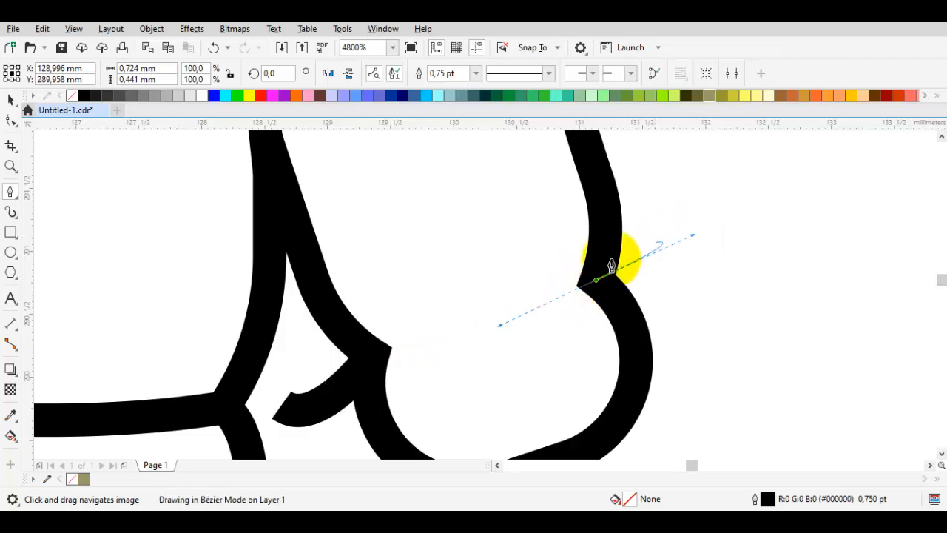
{"action": "key", "text": "space"}
{"action": "double_click", "coordinate": [324, 402]}
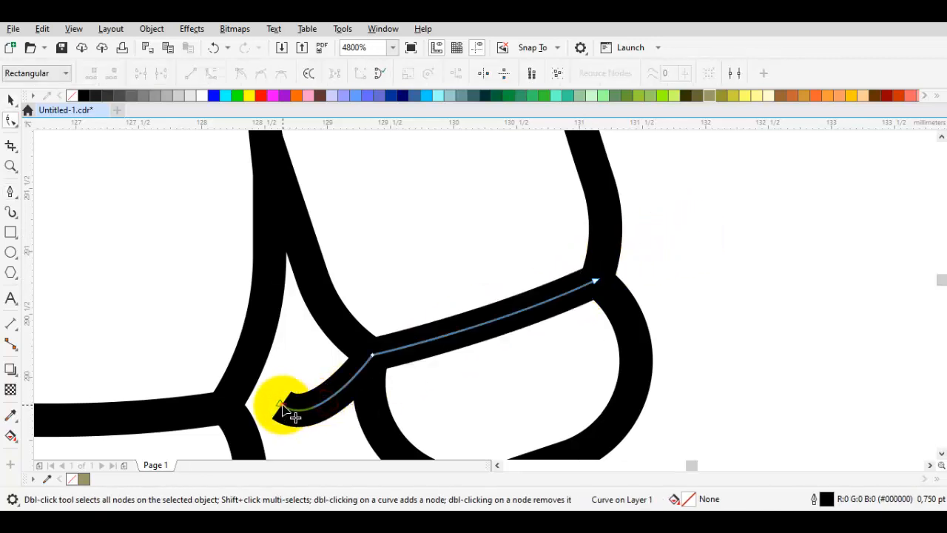
{"action": "scroll", "coordinate": [286, 406], "scroll_direction": "down", "scroll_amount": 4}
{"action": "key", "text": "space"}
Fill the sweater's main outline shape with light green.
{"action": "scroll", "coordinate": [414, 365], "scroll_direction": "down", "scroll_amount": 1}
{"action": "left_click_drag", "start_coordinate": [408, 367], "coordinate": [532, 359]}
{"action": "left_click", "coordinate": [444, 306]}
{"action": "scroll", "coordinate": [423, 271], "scroll_direction": "up", "scroll_amount": 1}
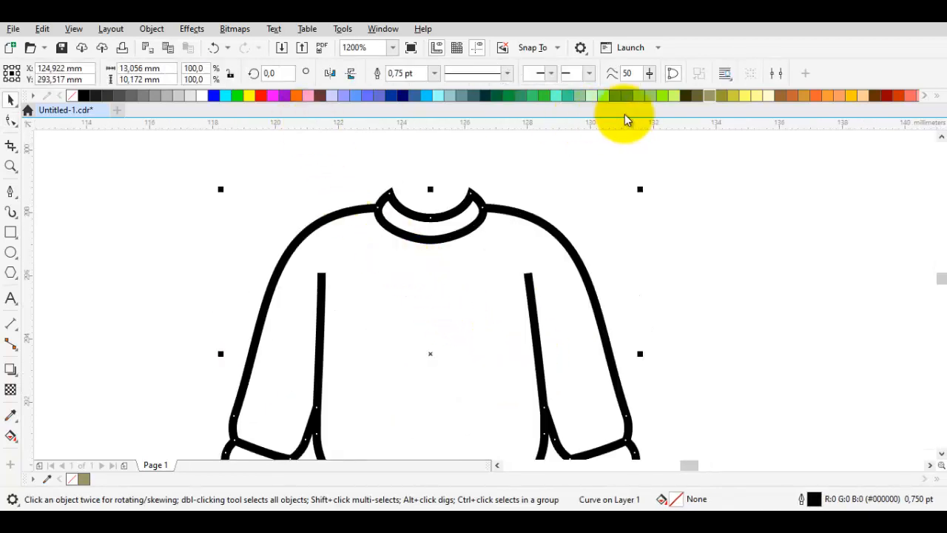
{"action": "left_click", "coordinate": [592, 99]}
{"action": "left_click", "coordinate": [661, 241]}
Select all the sweater's shapes and seam lines and convert their outlines to objects.
{"action": "scroll", "coordinate": [648, 276], "scroll_direction": "down", "scroll_amount": 1}
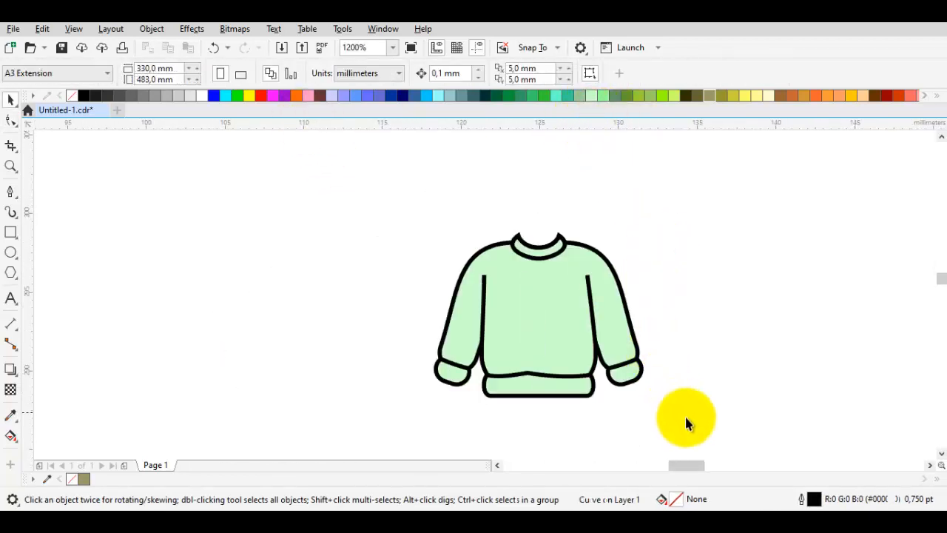
{"action": "left_click_drag", "start_coordinate": [694, 426], "coordinate": [374, 184]}
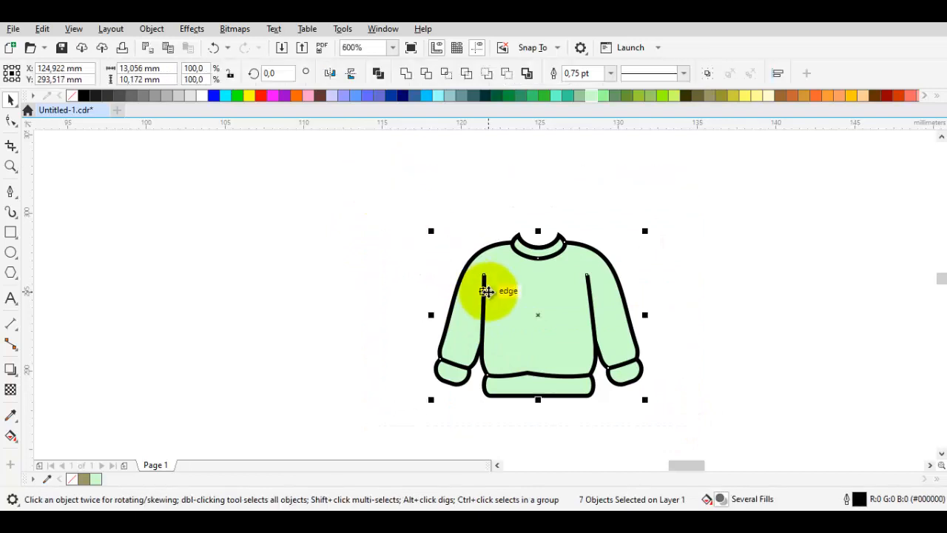
{"action": "right_click", "coordinate": [536, 268]}
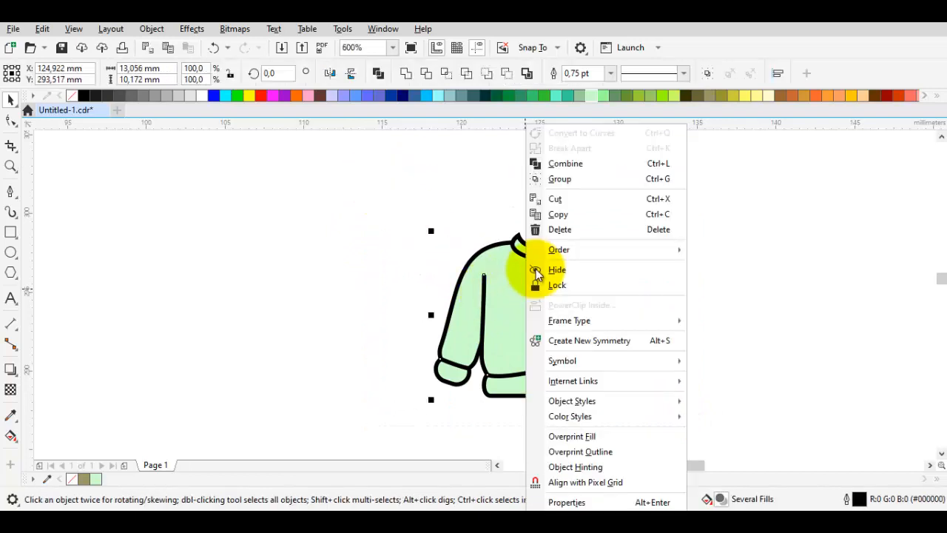
{"action": "left_click", "coordinate": [409, 221]}
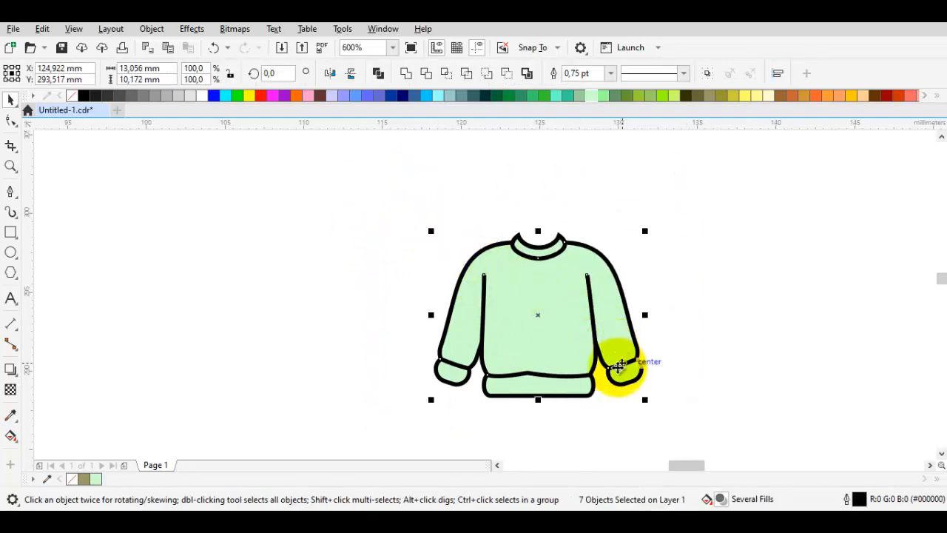
{"action": "left_click", "coordinate": [679, 343]}
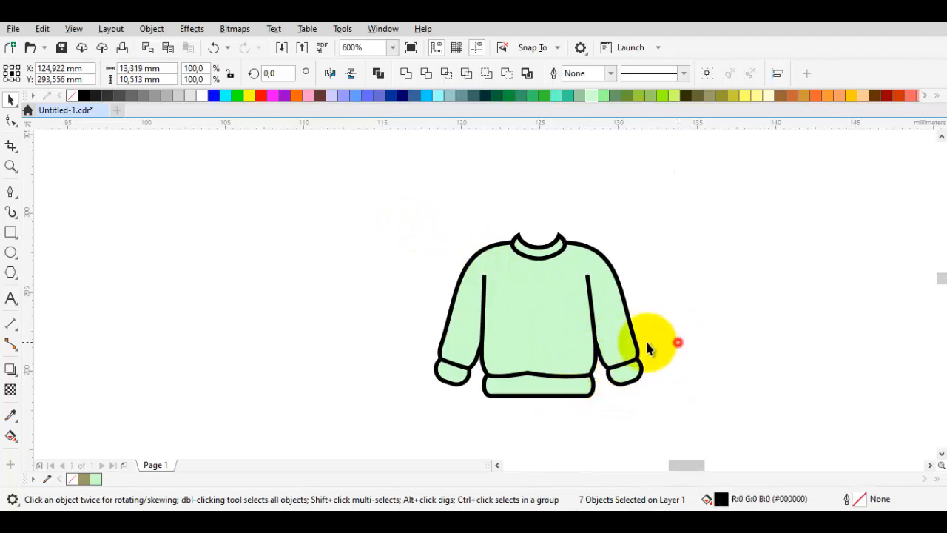
Recolour the sweater's fill shape, trying light grey before applying light orange.
{"action": "scroll", "coordinate": [551, 312], "scroll_direction": "up", "scroll_amount": 1}
{"action": "left_click_drag", "start_coordinate": [551, 312], "coordinate": [227, 196]}
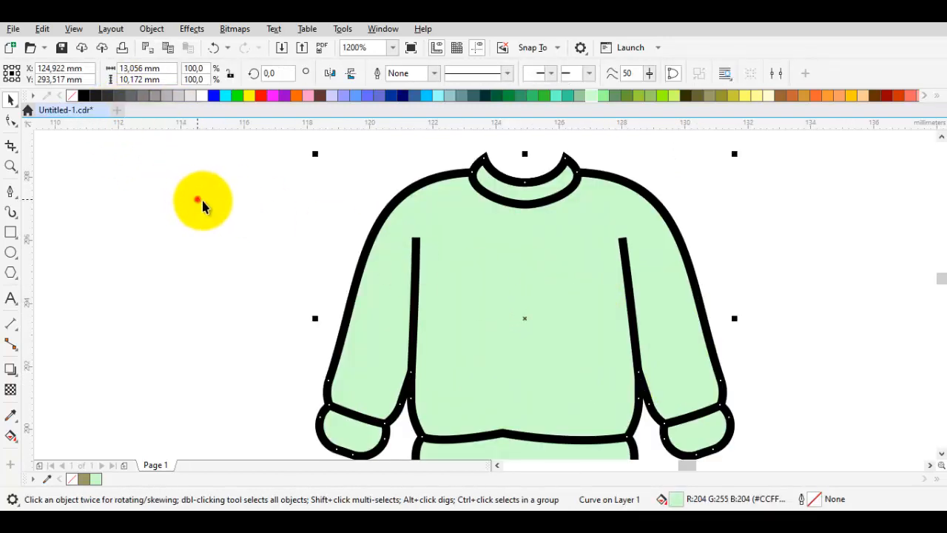
{"action": "left_click", "coordinate": [198, 200]}
{"action": "left_click", "coordinate": [485, 285]}
{"action": "left_click_drag", "start_coordinate": [450, 321], "coordinate": [414, 201]}
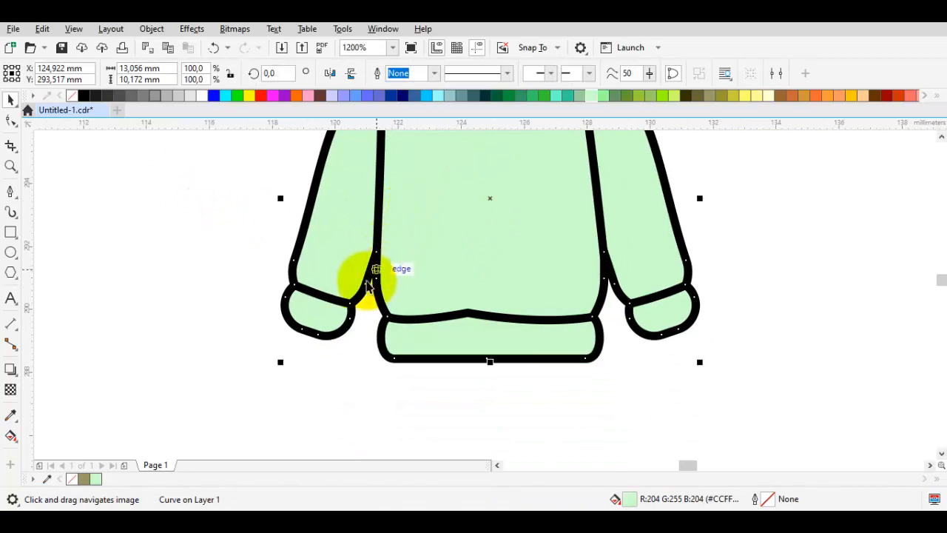
{"action": "scroll", "coordinate": [360, 281], "scroll_direction": "up", "scroll_amount": 1}
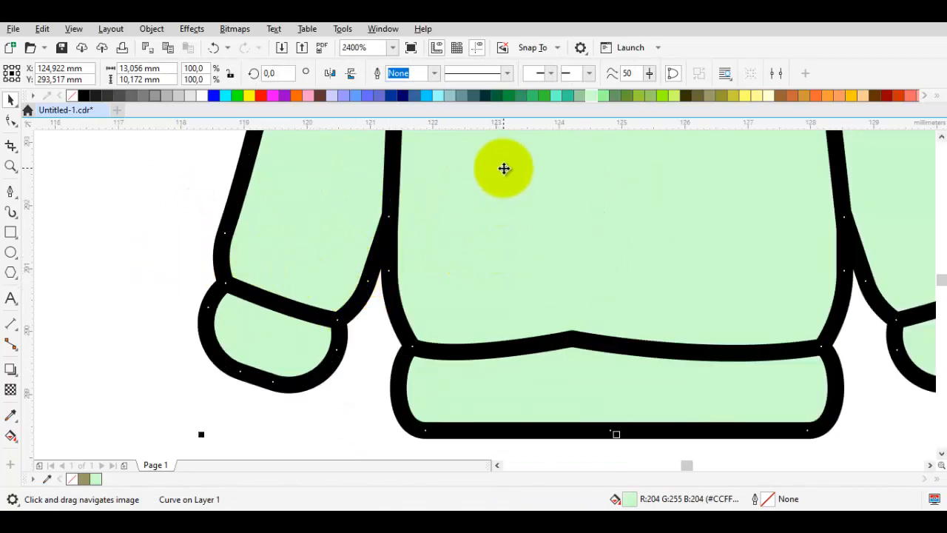
{"action": "left_click", "coordinate": [190, 96]}
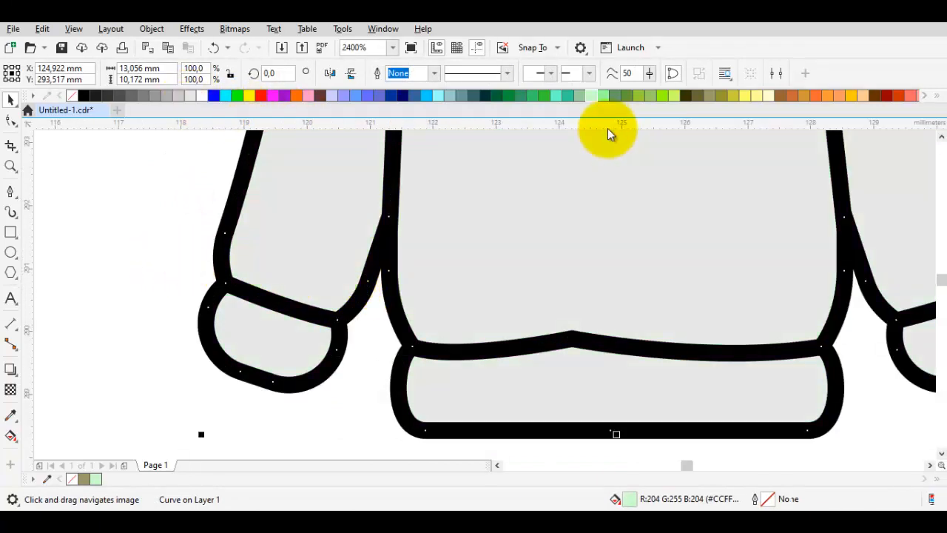
{"action": "left_click", "coordinate": [838, 95]}
{"action": "scroll", "coordinate": [219, 348], "scroll_direction": "down", "scroll_amount": 1}
{"action": "left_click", "coordinate": [197, 365]}
Use Smart Fill to fill the left cuff, the hem band and the right cuff with grey-blue (C40 M20 Y0 K40).
{"action": "scroll", "coordinate": [256, 345], "scroll_direction": "up", "scroll_amount": 1}
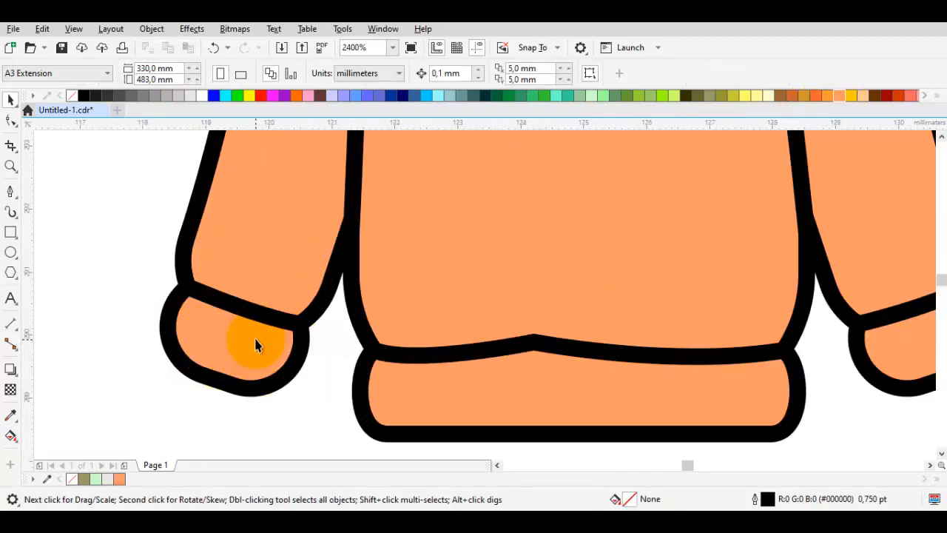
{"action": "left_click_drag", "start_coordinate": [256, 342], "coordinate": [369, 322]}
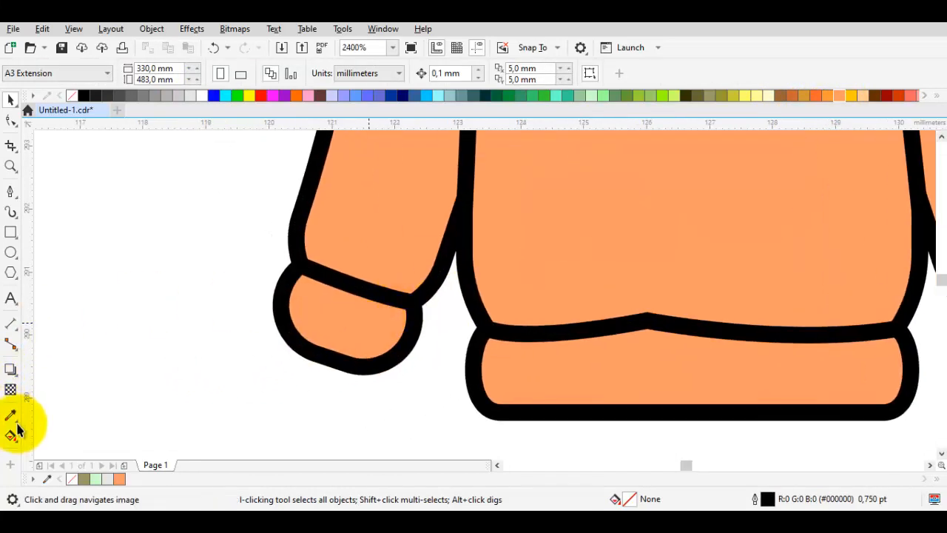
{"action": "left_click_drag", "start_coordinate": [314, 276], "coordinate": [331, 268]}
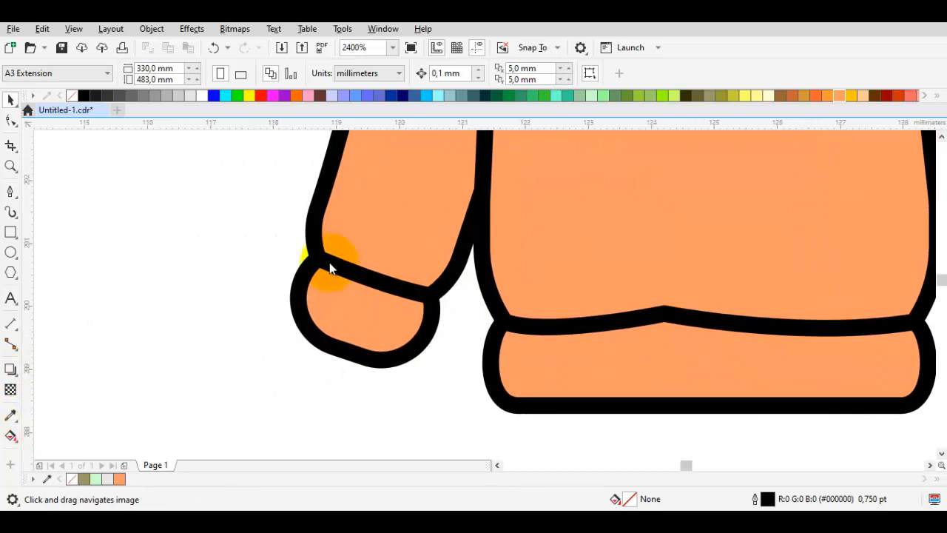
{"action": "left_click", "coordinate": [15, 439]}
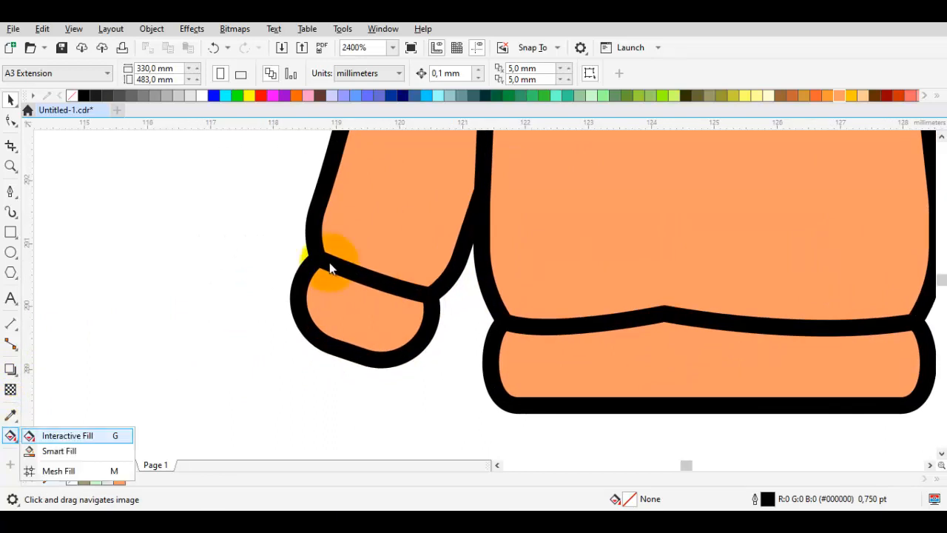
{"action": "left_click", "coordinate": [67, 436]}
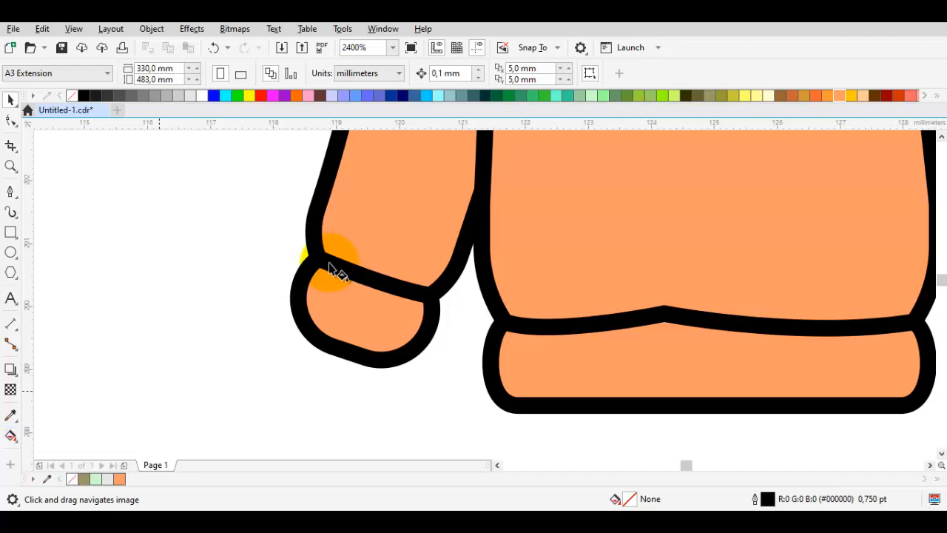
{"action": "left_click", "coordinate": [14, 439]}
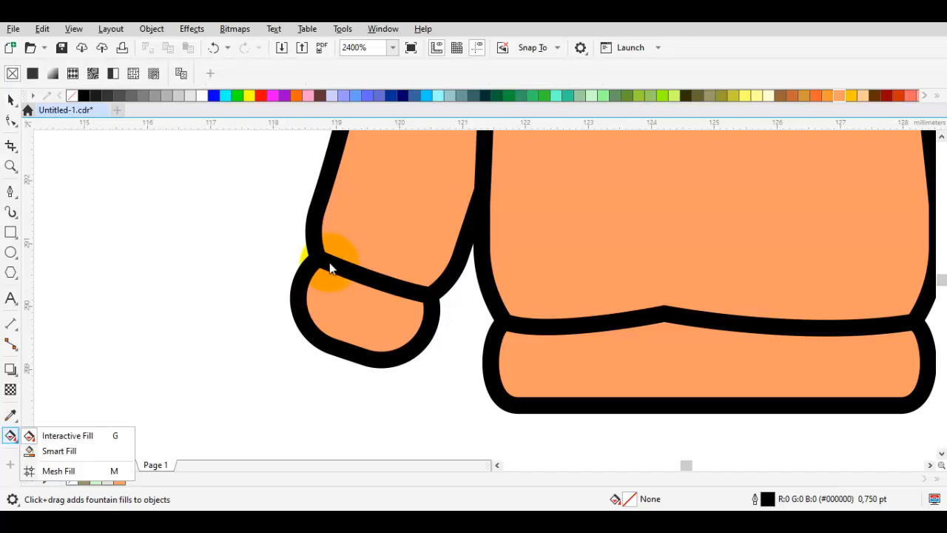
{"action": "left_click", "coordinate": [59, 450]}
{"action": "left_click", "coordinate": [358, 317]}
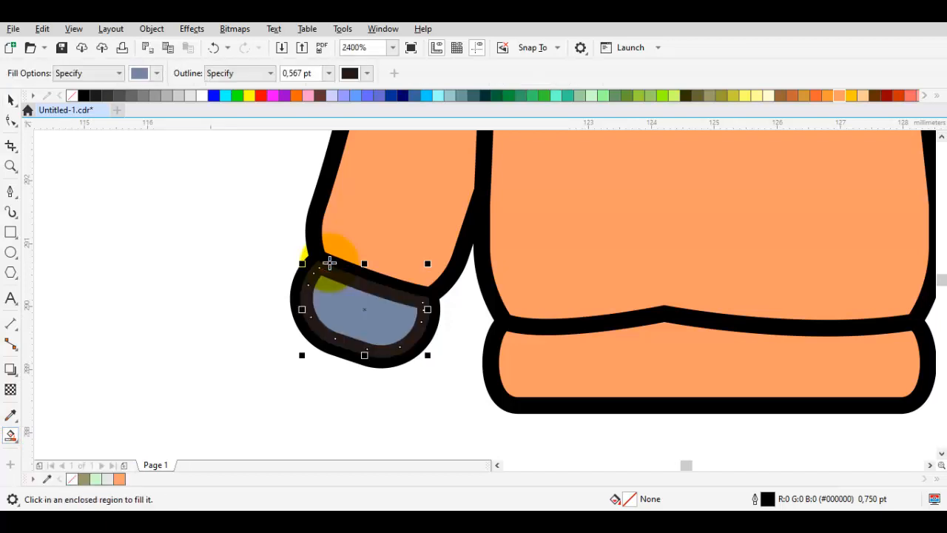
{"action": "left_click", "coordinate": [594, 375]}
{"action": "scroll", "coordinate": [594, 375], "scroll_direction": "down", "scroll_amount": 1}
{"action": "left_click_drag", "start_coordinate": [818, 342], "coordinate": [685, 341]}
{"action": "left_click", "coordinate": [684, 342]}
{"action": "key", "text": "space"}
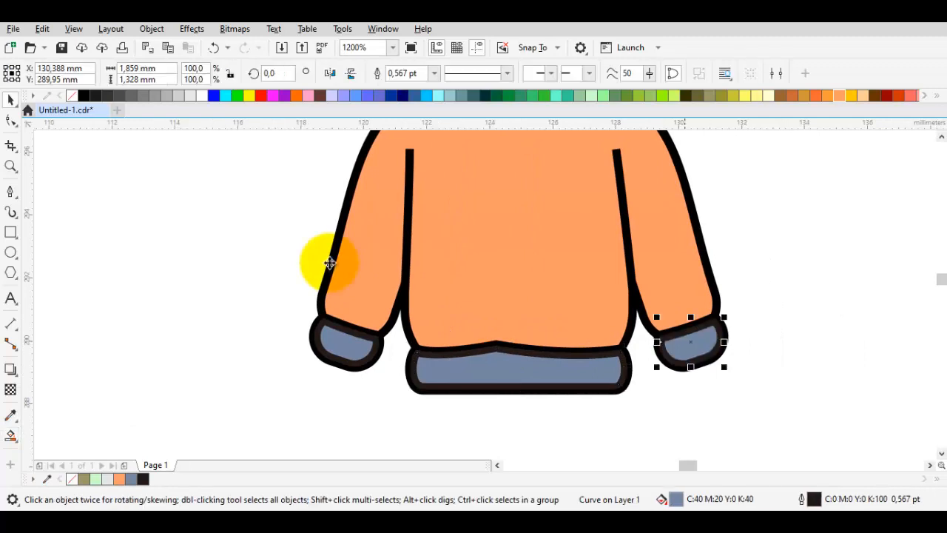
Select the three grey-blue cuff and hem fills together and remove their outlines.
{"action": "left_click", "coordinate": [343, 350], "text": "shift"}
{"action": "scroll", "coordinate": [342, 350], "scroll_direction": "up", "scroll_amount": 2}
{"action": "scroll", "coordinate": [401, 355], "scroll_direction": "down", "scroll_amount": 1}
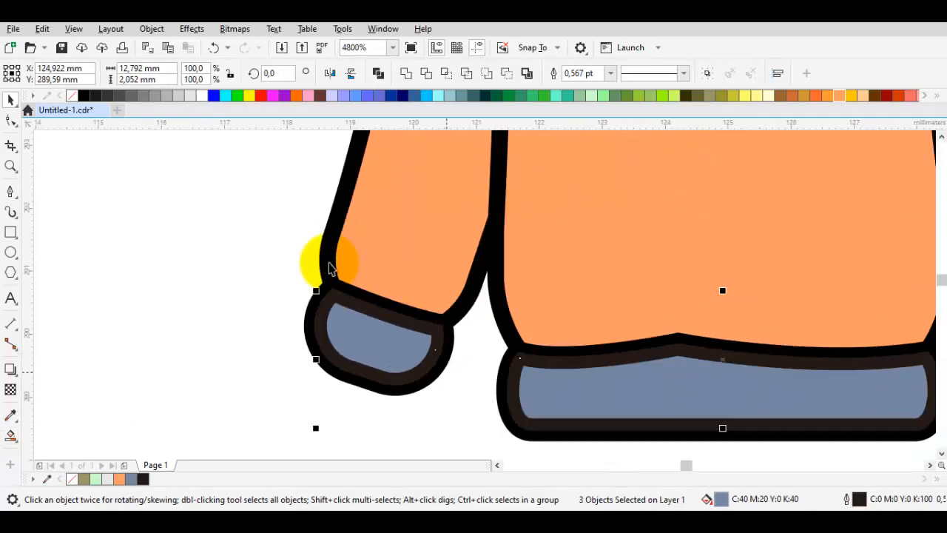
{"action": "left_click_drag", "start_coordinate": [491, 374], "coordinate": [379, 341]}
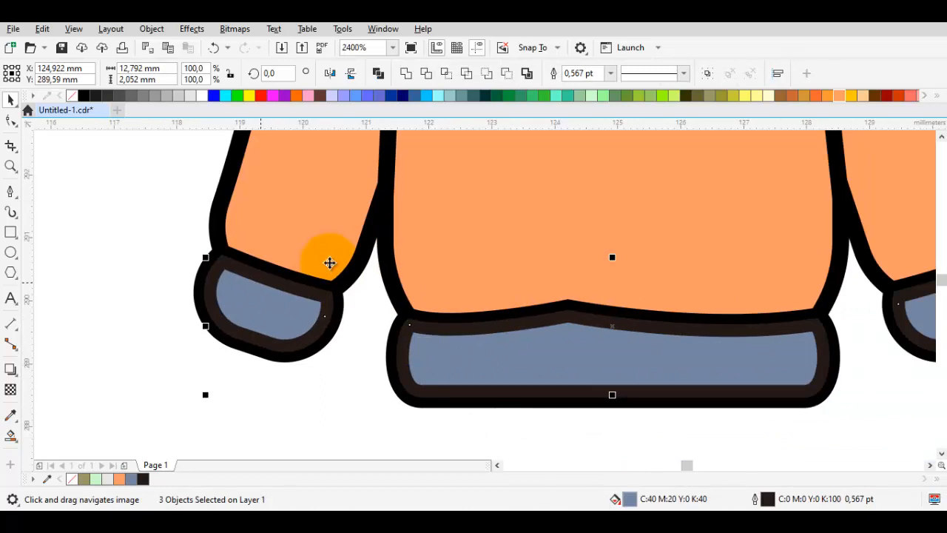
{"action": "right_click", "coordinate": [71, 96]}
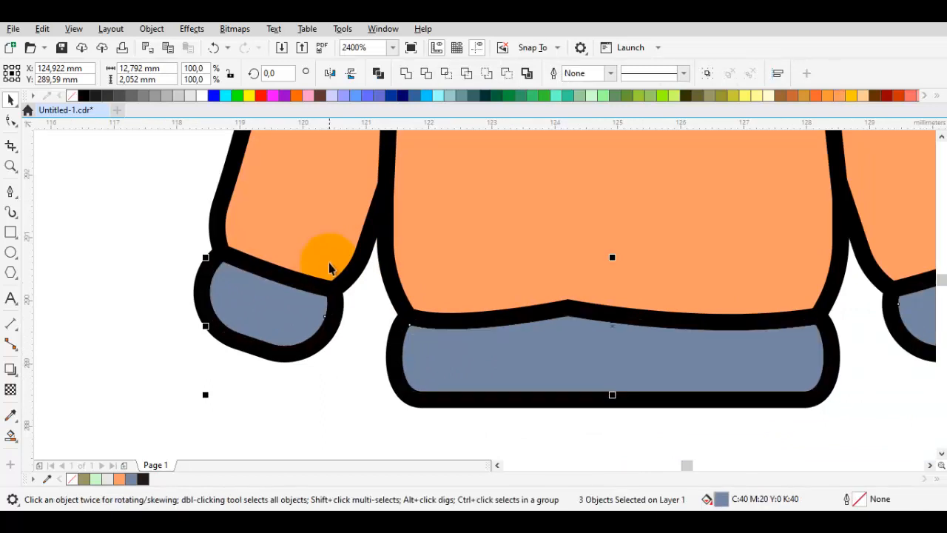
{"action": "right_click", "coordinate": [330, 263]}
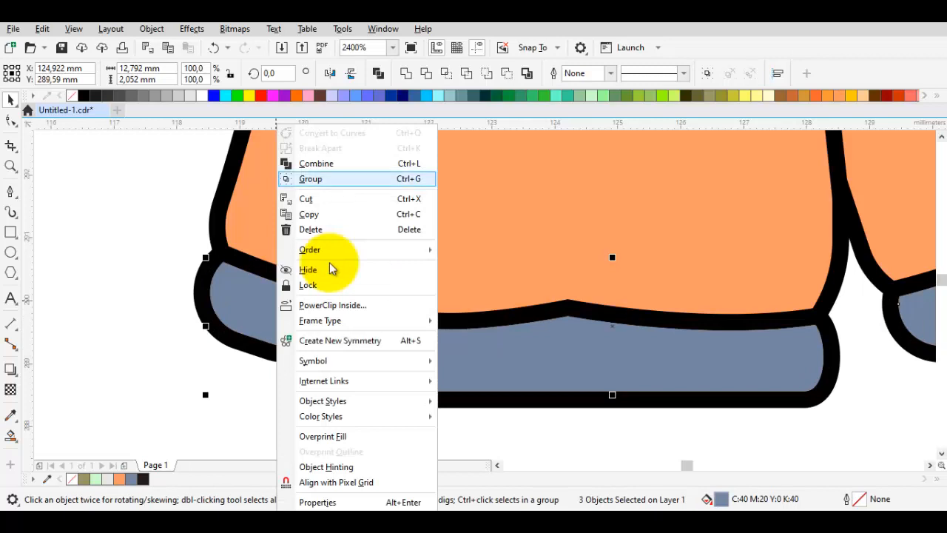
{"action": "key", "text": "Escape"}
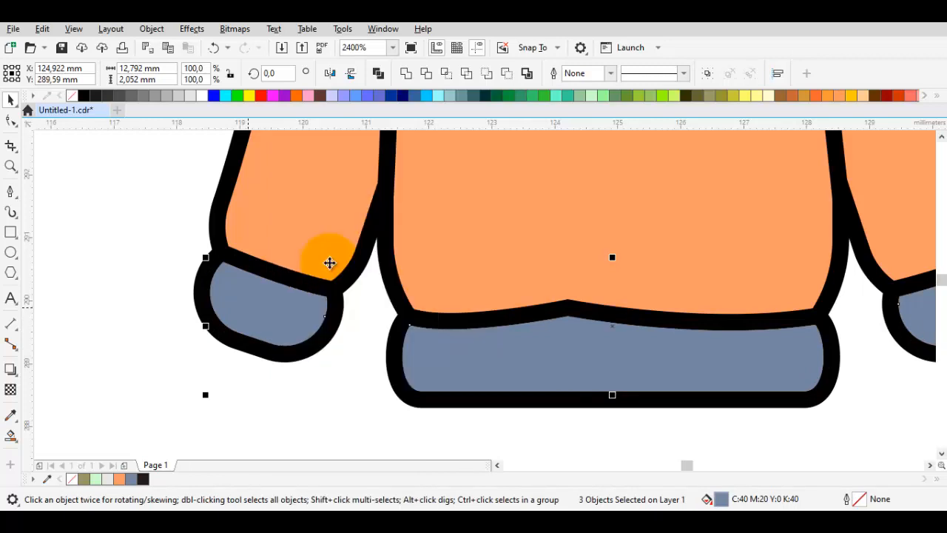
Try placing the grey-blue cuff and hem fills in front of the sweater's orange fill.
{"action": "key", "text": "Escape"}
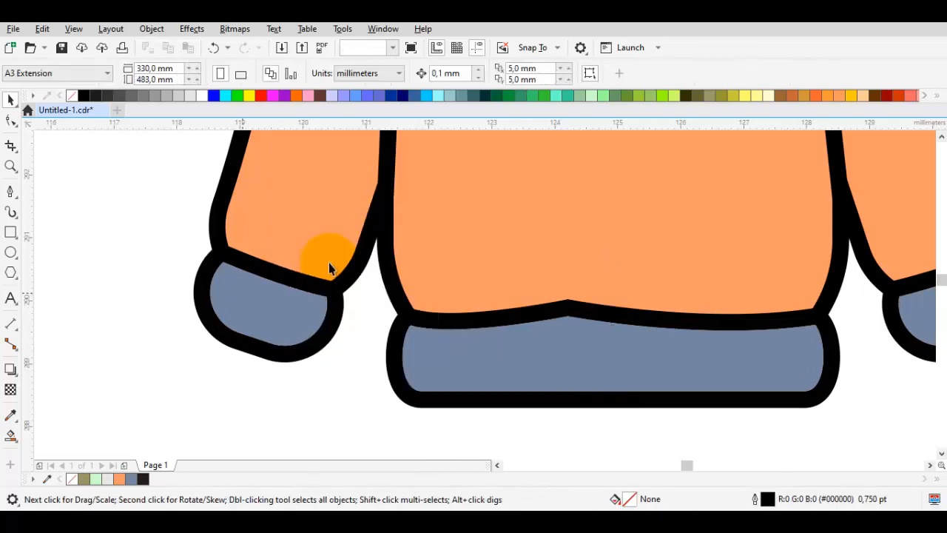
{"action": "left_click", "coordinate": [329, 263]}
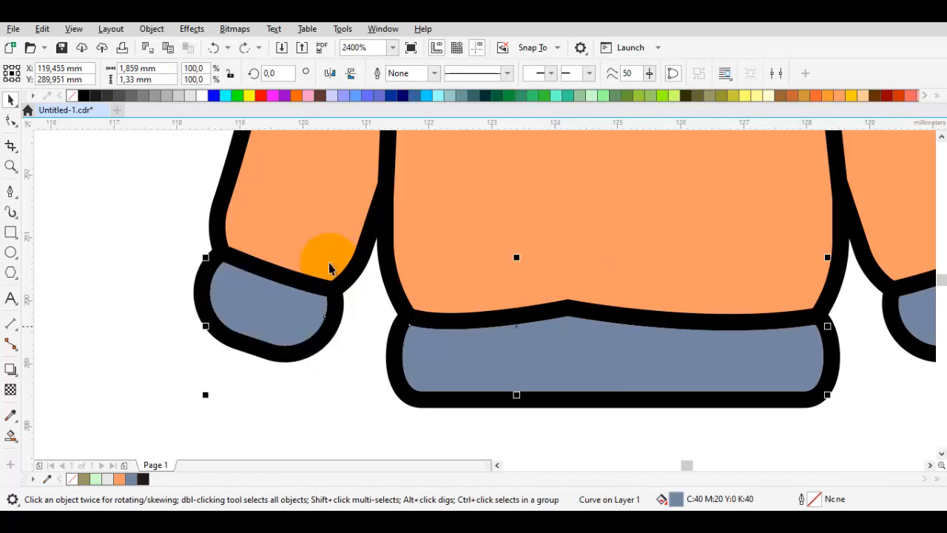
{"action": "left_click", "coordinate": [922, 319], "text": "shift"}
{"action": "right_click", "coordinate": [570, 372]}
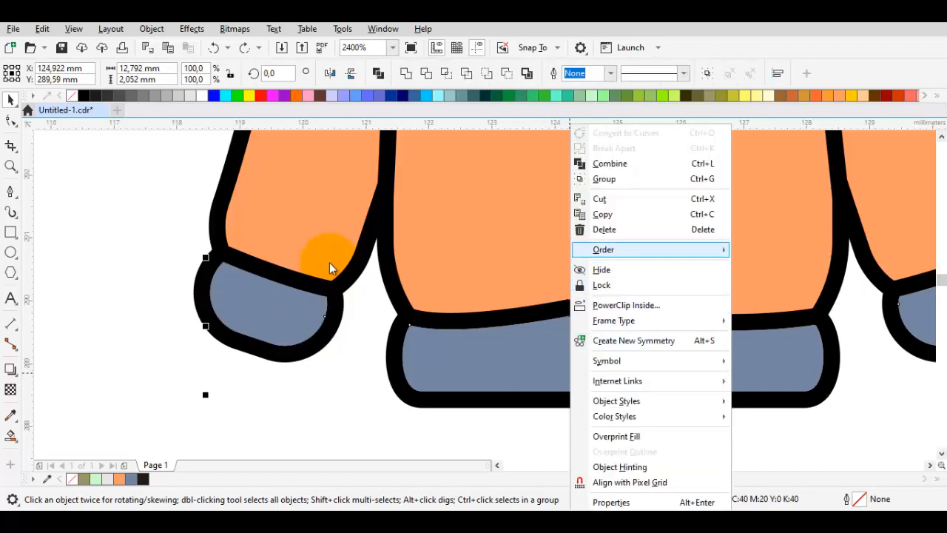
{"action": "mouse_move", "coordinate": [604, 249]}
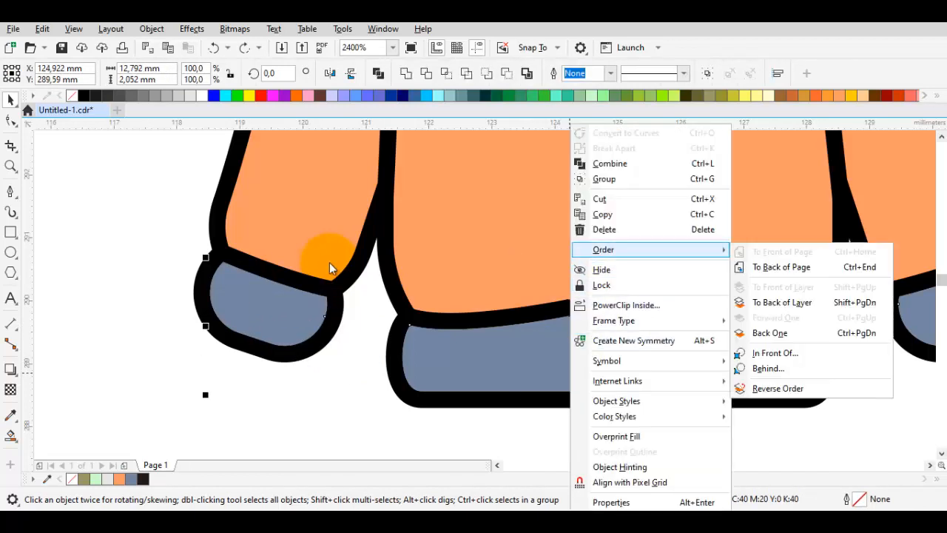
{"action": "left_click", "coordinate": [777, 353]}
{"action": "left_click", "coordinate": [784, 261]}
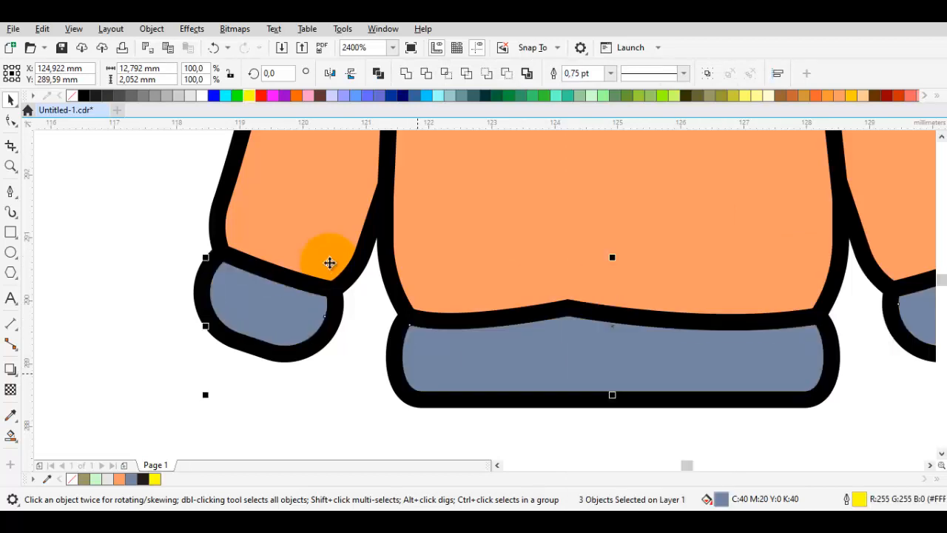
{"action": "scroll", "coordinate": [329, 262], "scroll_direction": "down", "scroll_amount": 2}
{"action": "scroll", "coordinate": [328, 263], "scroll_direction": "up", "scroll_amount": 1}
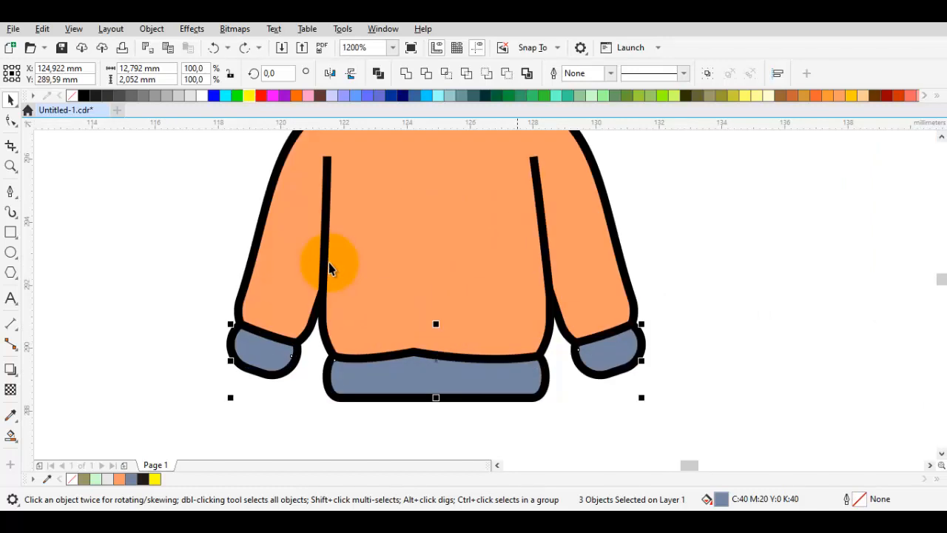
{"action": "key", "text": "Escape"}
Select both cuff fills and the hem fill, weld them together, and convert their outline to an object.
{"action": "scroll", "coordinate": [329, 263], "scroll_direction": "down", "scroll_amount": 1}
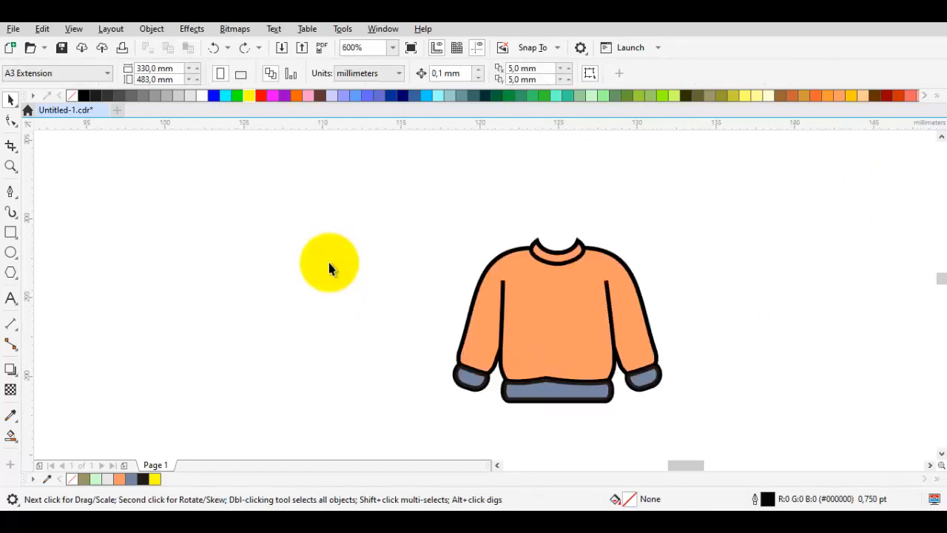
{"action": "scroll", "coordinate": [638, 376], "scroll_direction": "up", "scroll_amount": 1}
{"action": "left_click", "coordinate": [639, 376]}
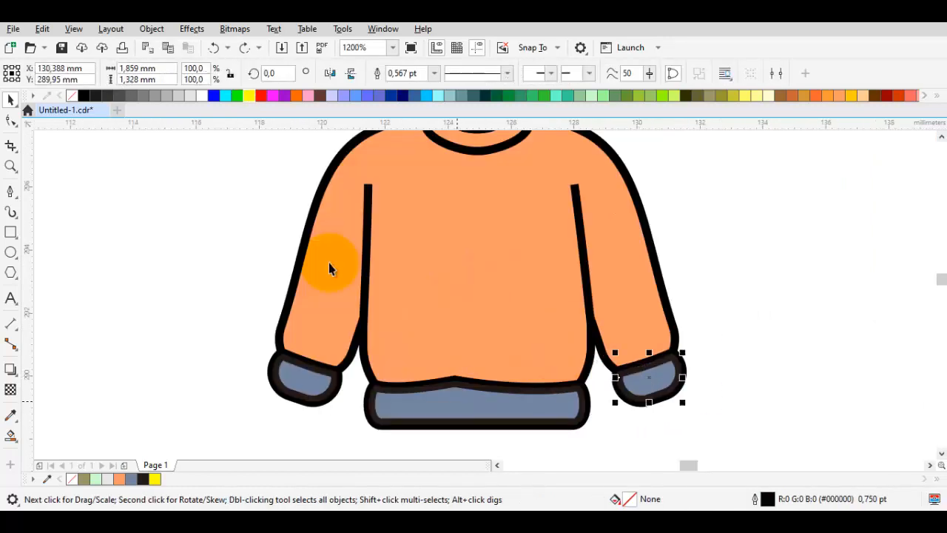
{"action": "left_click", "coordinate": [518, 404], "text": "shift"}
{"action": "left_click", "coordinate": [304, 378], "text": "shift"}
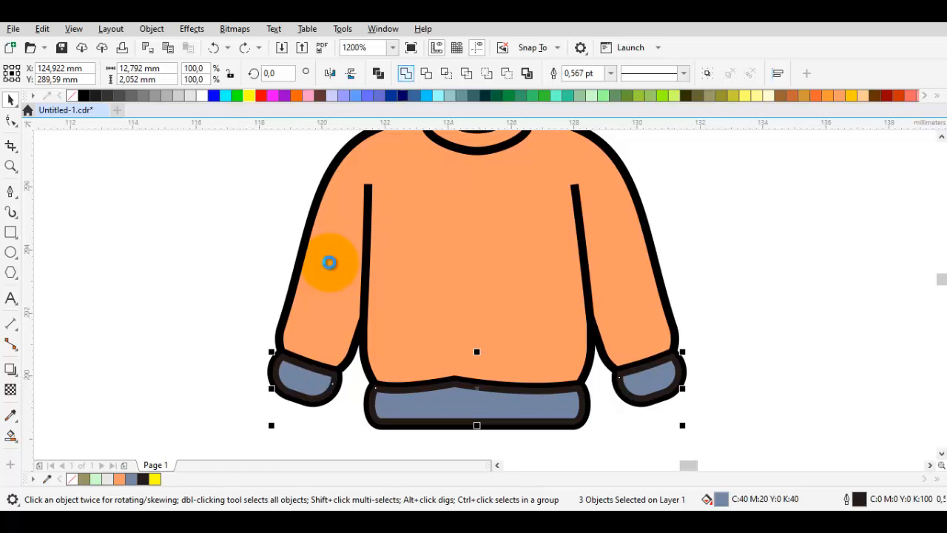
{"action": "key", "text": "ctrl+shift+q"}
{"action": "scroll", "coordinate": [330, 263], "scroll_direction": "up", "scroll_amount": 1}
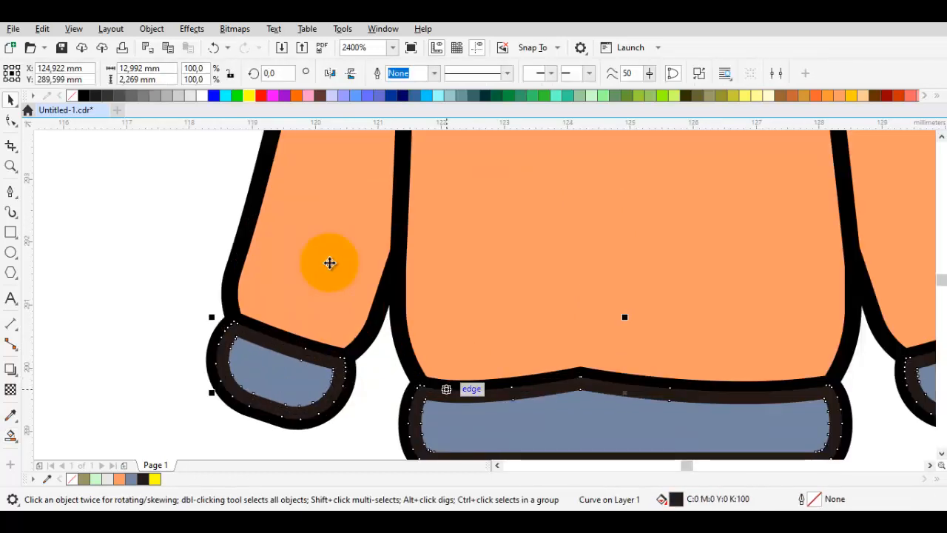
Weld the converted outline with the cuff and hem fills and recolour the shape light grey (#E6E6E6).
{"action": "key", "text": "F10"}
{"action": "scroll", "coordinate": [330, 266], "scroll_direction": "down", "scroll_amount": 1}
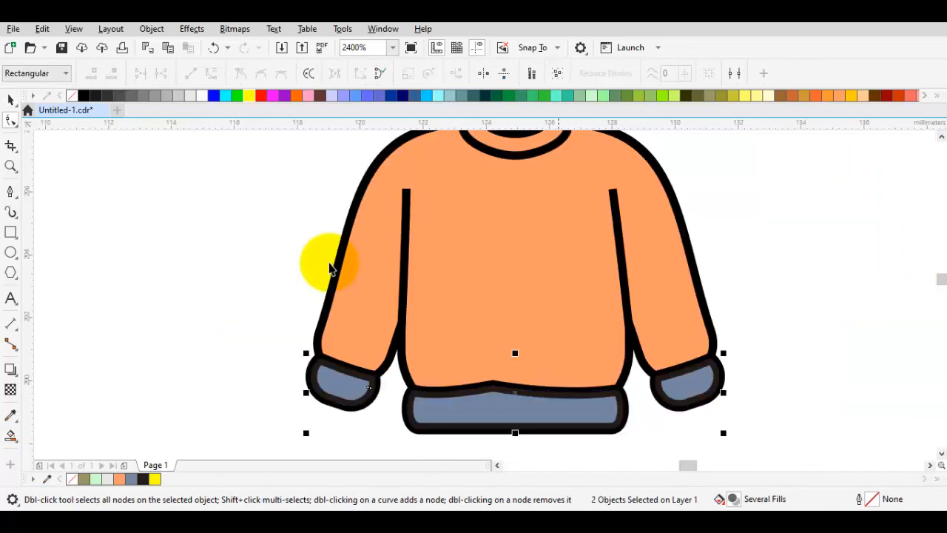
{"action": "key", "text": "space"}
{"action": "key", "text": "ctrl+l"}
{"action": "scroll", "coordinate": [330, 268], "scroll_direction": "down", "scroll_amount": 1}
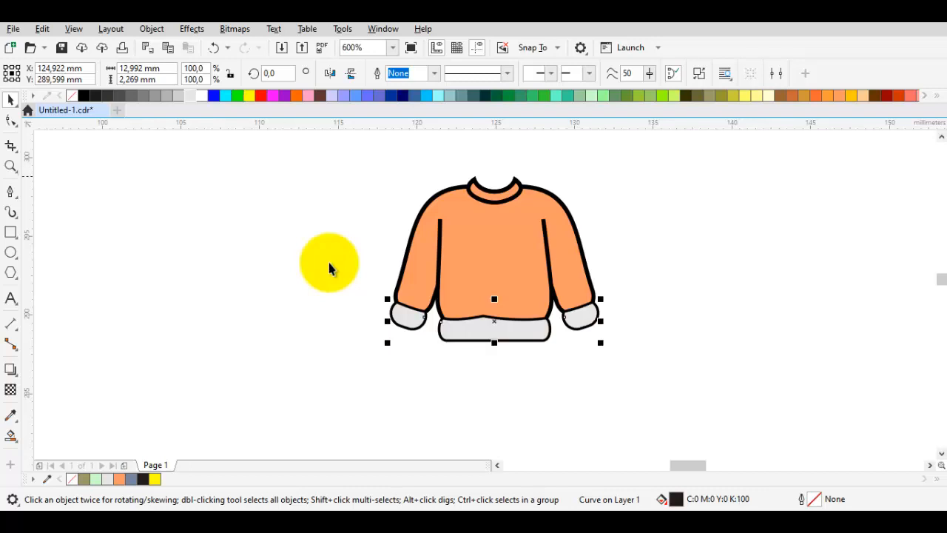
{"action": "left_click", "coordinate": [329, 263]}
{"action": "left_click_drag", "start_coordinate": [633, 392], "coordinate": [610, 391]}
{"action": "scroll", "coordinate": [553, 343], "scroll_direction": "up", "scroll_amount": 1}
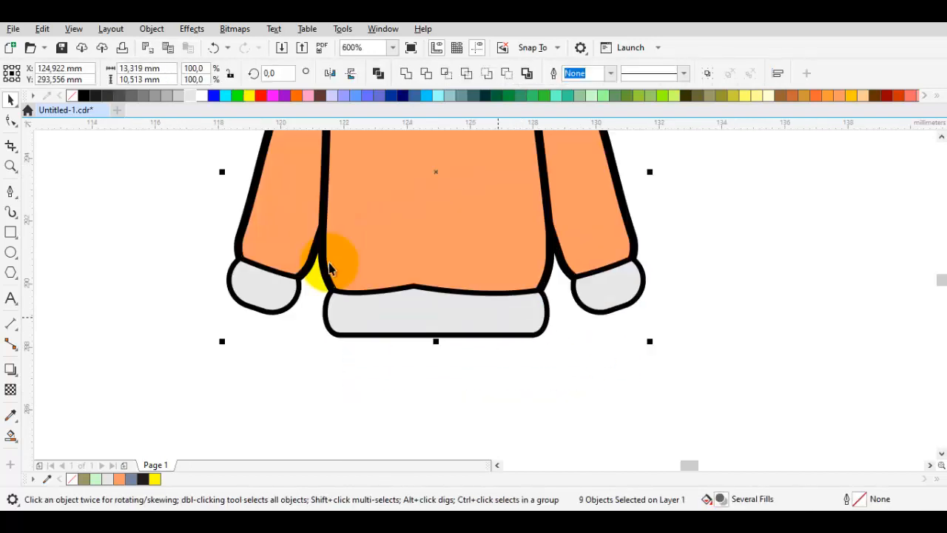
{"action": "scroll", "coordinate": [494, 315], "scroll_direction": "down", "scroll_amount": 1}
{"action": "left_click_drag", "start_coordinate": [473, 266], "coordinate": [708, 232]}
{"action": "key", "text": "ctrl+z"}
{"action": "scroll", "coordinate": [329, 263], "scroll_direction": "up", "scroll_amount": 1}
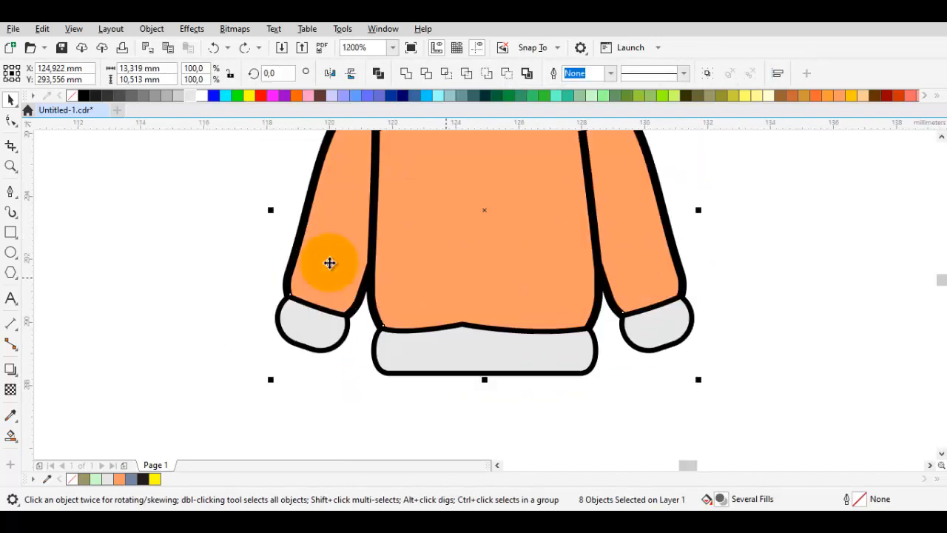
{"action": "key", "text": "Escape"}
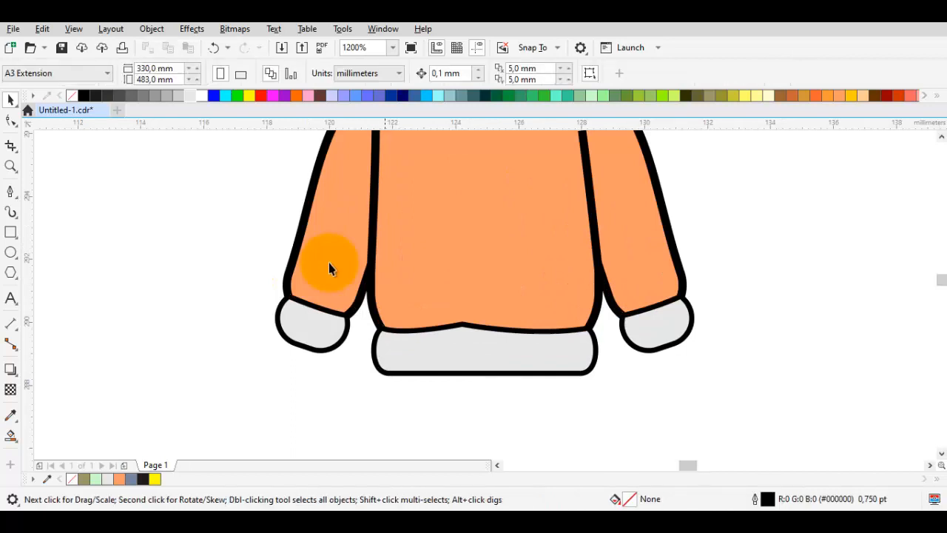
Reorder the light grey cuff-and-hem shape directly in front of the sweater's orange fill, behind the black line work.
{"action": "scroll", "coordinate": [328, 264], "scroll_direction": "up", "scroll_amount": 1}
{"action": "left_click", "coordinate": [328, 263]}
{"action": "right_click", "coordinate": [330, 263]}
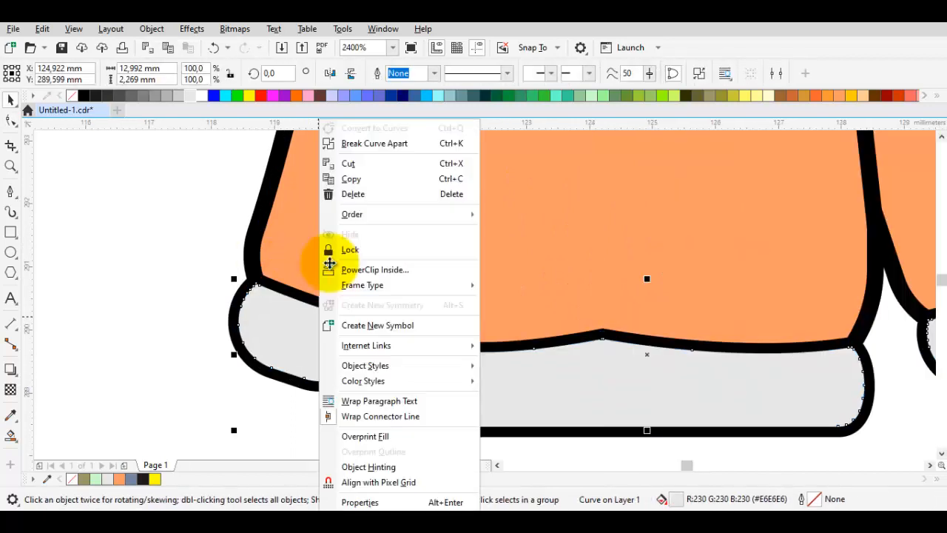
{"action": "mouse_move", "coordinate": [399, 214]}
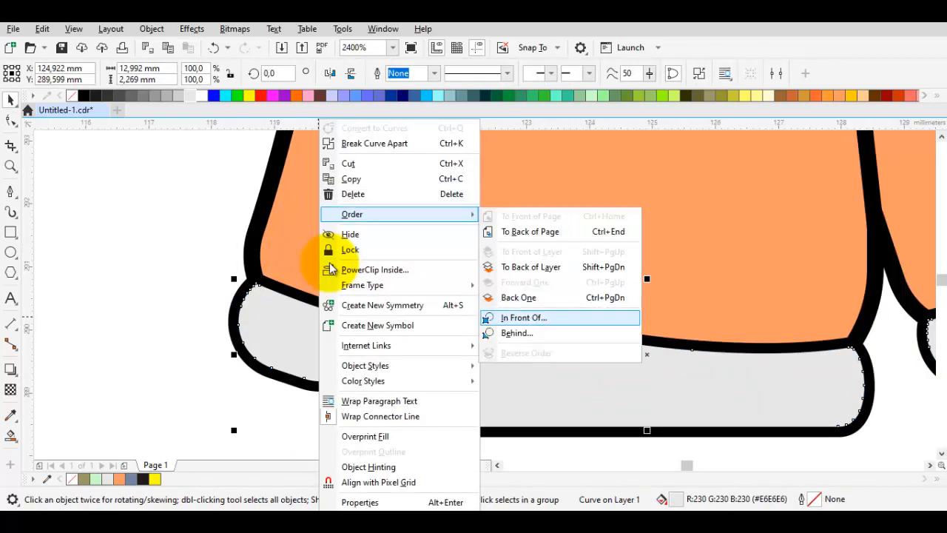
{"action": "left_click", "coordinate": [527, 317]}
{"action": "left_click", "coordinate": [326, 263]}
{"action": "scroll", "coordinate": [328, 264], "scroll_direction": "down", "scroll_amount": 2}
{"action": "key", "text": "Escape"}
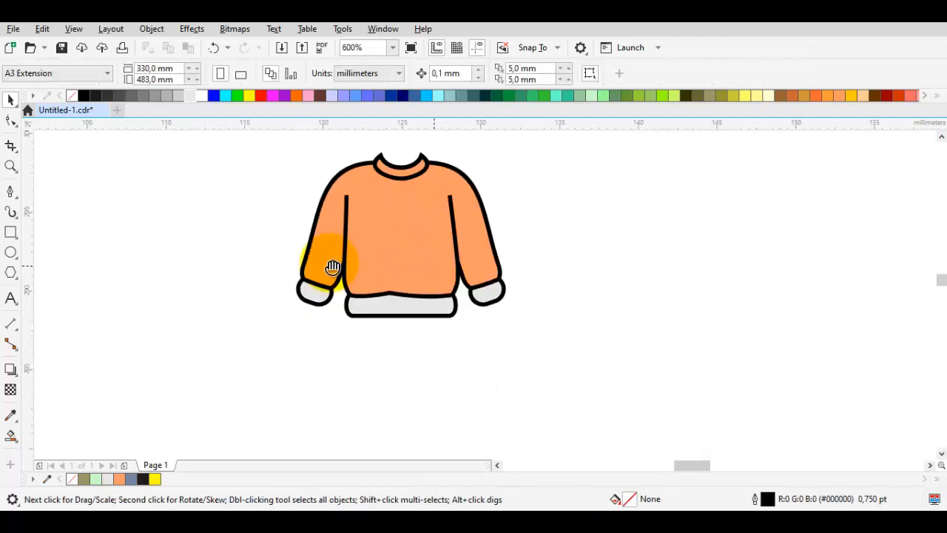
Delete the outer top node of the left sleeve seam and bend its outer edge so the seam tapers to a point.
{"action": "scroll", "coordinate": [330, 268], "scroll_direction": "up", "scroll_amount": 1}
{"action": "scroll", "coordinate": [330, 268], "scroll_direction": "down", "scroll_amount": 2}
{"action": "scroll", "coordinate": [330, 268], "scroll_direction": "up", "scroll_amount": 1}
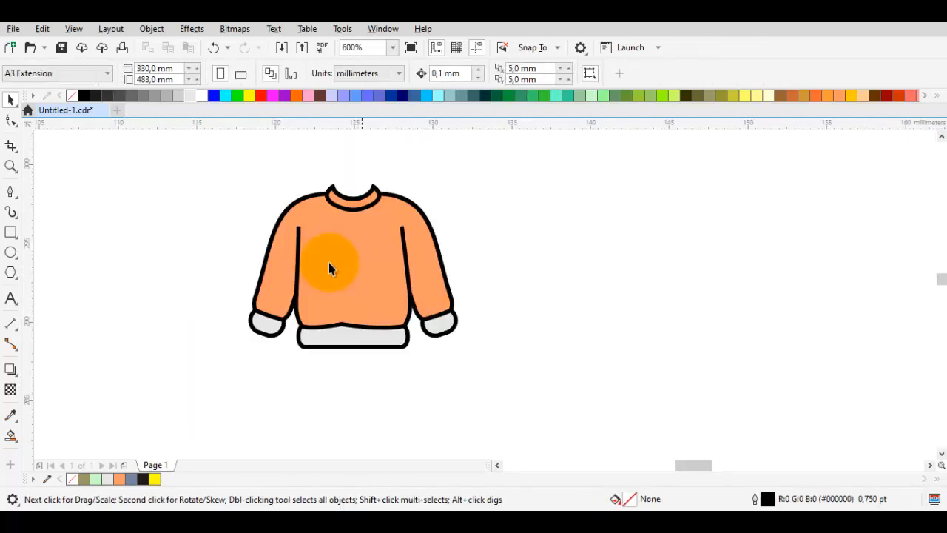
{"action": "key", "text": "space"}
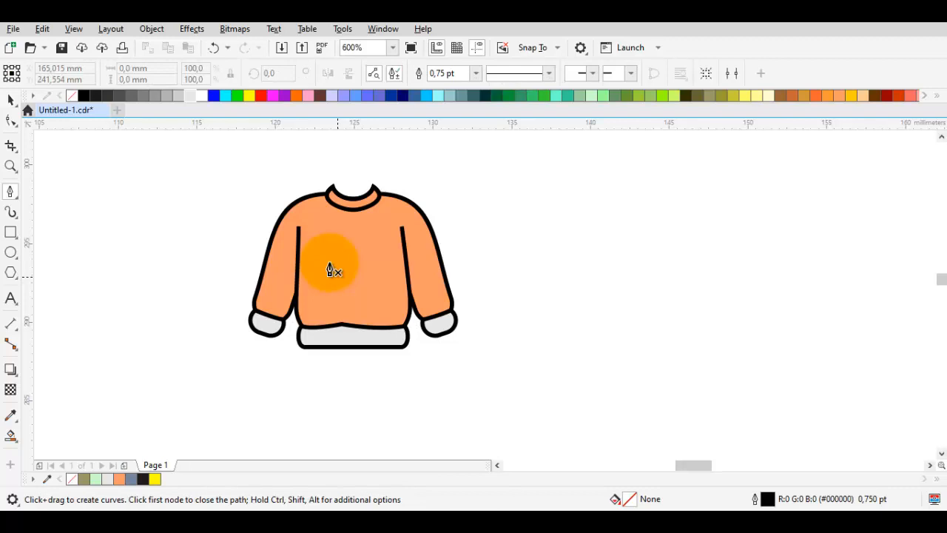
{"action": "scroll", "coordinate": [330, 269], "scroll_direction": "up", "scroll_amount": 3}
{"action": "key", "text": "space"}
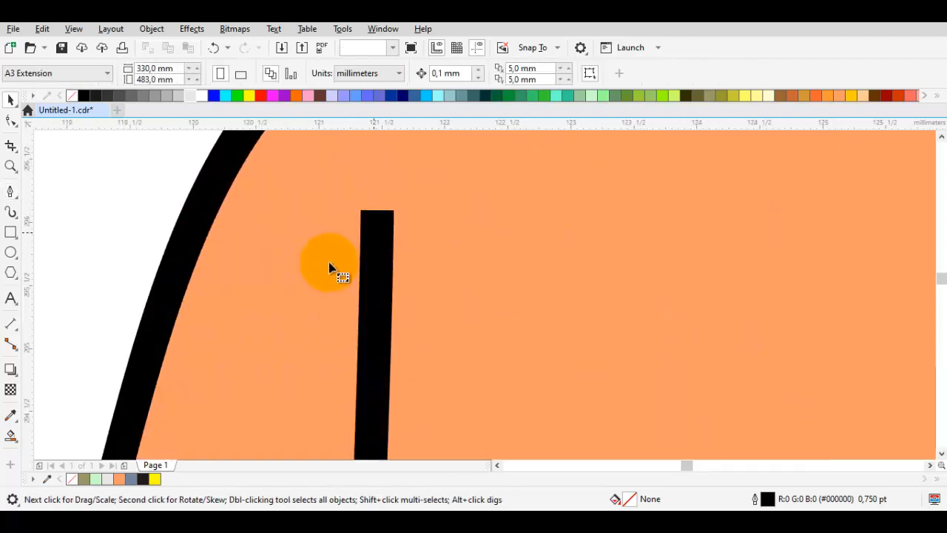
{"action": "key", "text": "F10"}
{"action": "key", "text": "Delete"}
{"action": "scroll", "coordinate": [330, 269], "scroll_direction": "down", "scroll_amount": 1}
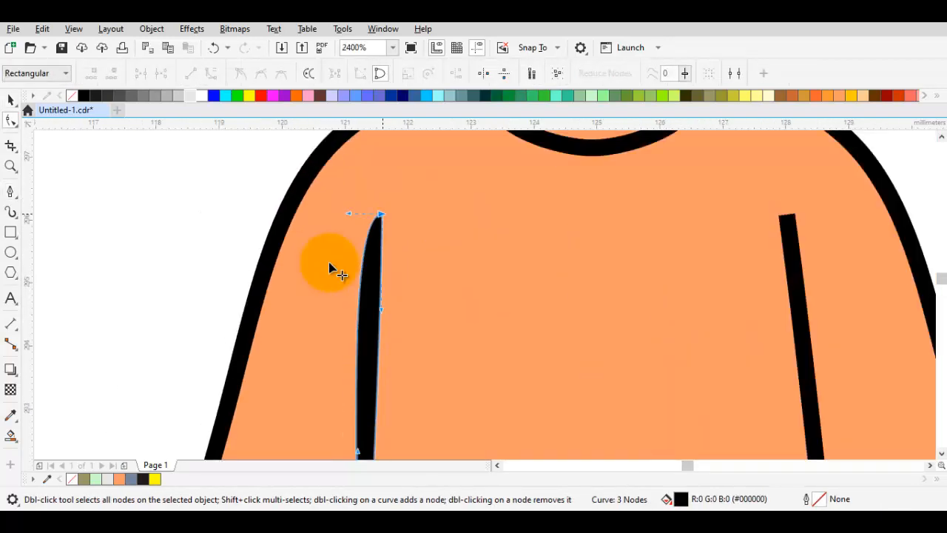
{"action": "left_click_drag", "start_coordinate": [348, 214], "coordinate": [362, 236]}
Delete the outer top node of the right sleeve seam and adjust its outer edge into a tapered, curved point.
{"action": "left_click", "coordinate": [794, 215]}
{"action": "double_click", "coordinate": [794, 215]}
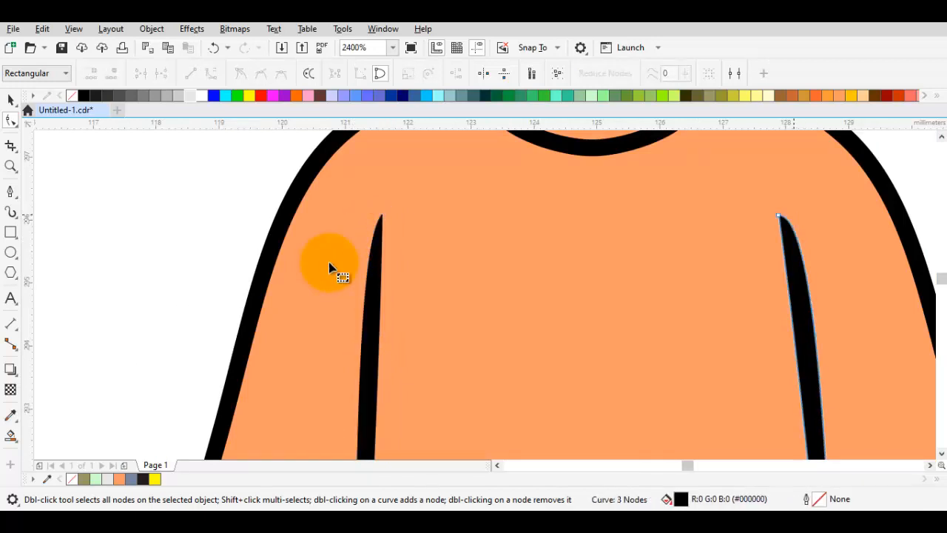
{"action": "left_click", "coordinate": [779, 216]}
{"action": "mouse_move", "coordinate": [814, 211]}
{"action": "left_mouse_down"}
{"action": "mouse_move", "coordinate": [811, 256]}
{"action": "mouse_move", "coordinate": [643, 235]}
{"action": "left_mouse_up"}
{"action": "key", "text": "space"}
{"action": "key", "text": "Escape"}
{"action": "scroll", "coordinate": [814, 253], "scroll_direction": "down", "scroll_amount": 1}
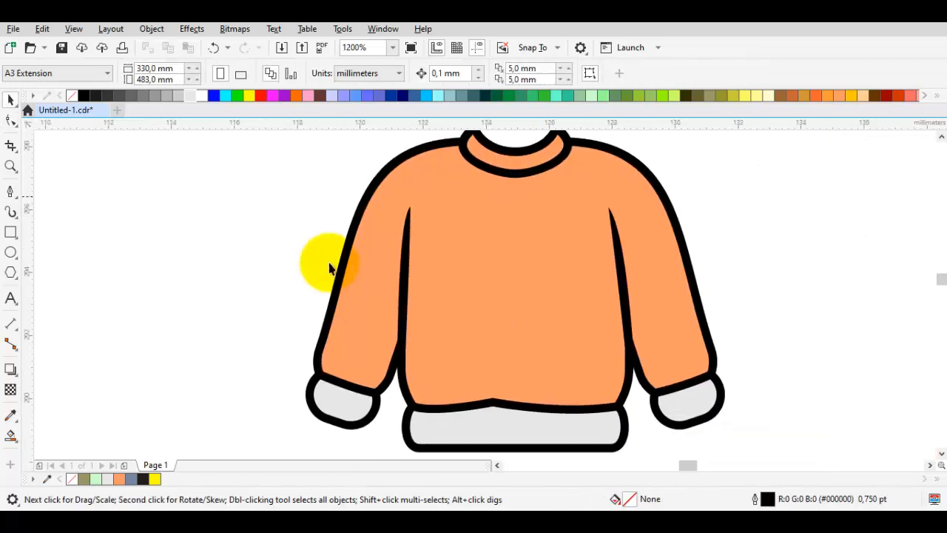
Use Smart Fill to fill the collar band with grey-blue (C40 M20 Y0 K40) and convert the fill's outline to an object.
{"action": "mouse_move", "coordinate": [493, 157]}
{"action": "left_mouse_down"}
{"action": "mouse_move", "coordinate": [491, 191]}
{"action": "mouse_move", "coordinate": [461, 193]}
{"action": "left_mouse_up"}
{"action": "scroll", "coordinate": [488, 183], "scroll_direction": "up", "scroll_amount": 1}
{"action": "left_click_drag", "start_coordinate": [332, 267], "coordinate": [290, 298]}
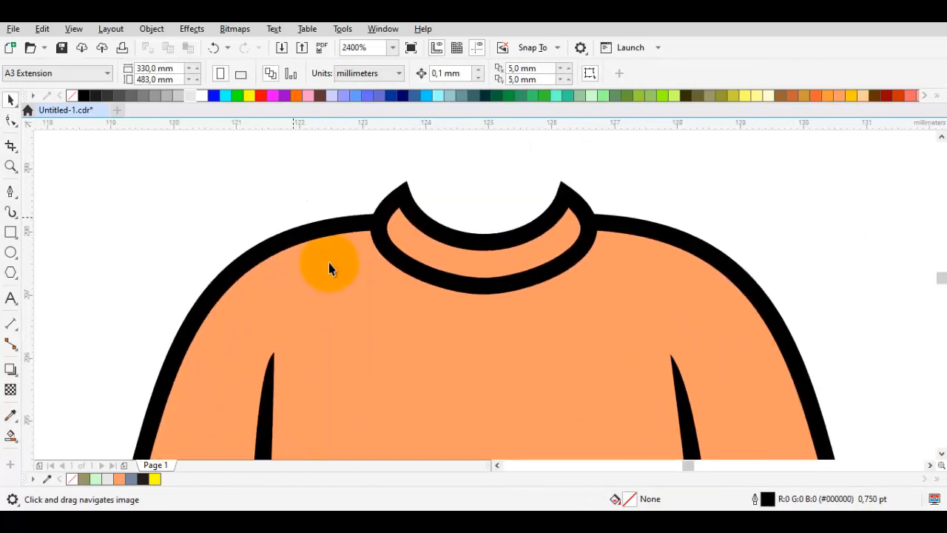
{"action": "left_click", "coordinate": [10, 435]}
{"action": "left_click", "coordinate": [479, 262]}
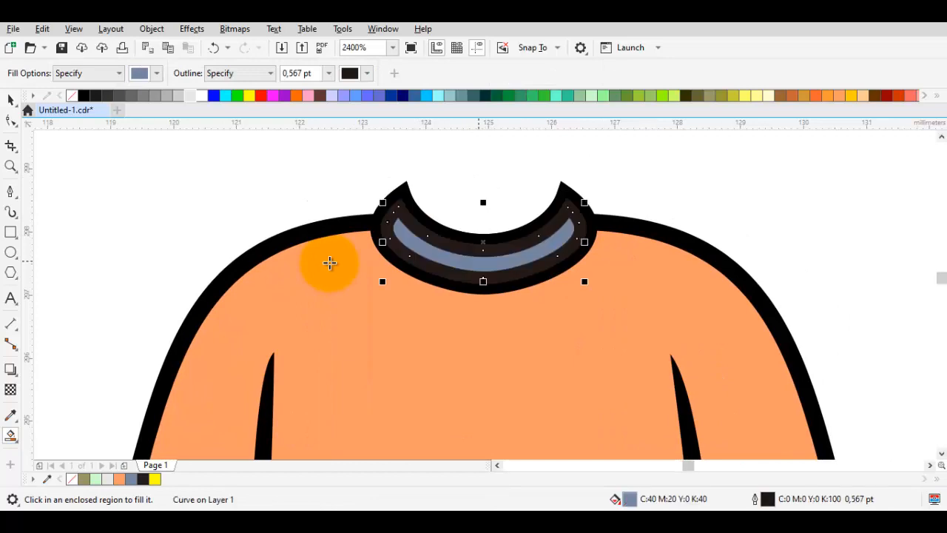
{"action": "key", "text": "space"}
{"action": "key", "text": "ctrl+shift+q"}
{"action": "scroll", "coordinate": [458, 244], "scroll_direction": "up", "scroll_amount": 1}
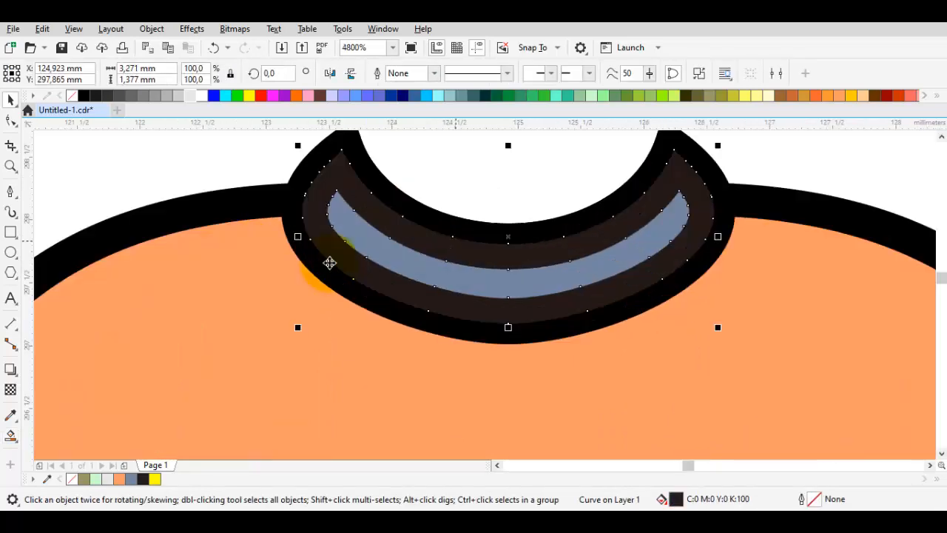
Select the collar fill, its outline object and the light grey cuff-and-hem shape, and weld them into one light grey shape.
{"action": "double_click", "coordinate": [460, 250]}
{"action": "left_click", "coordinate": [464, 267], "text": "shift"}
{"action": "scroll", "coordinate": [474, 260], "scroll_direction": "down", "scroll_amount": 4}
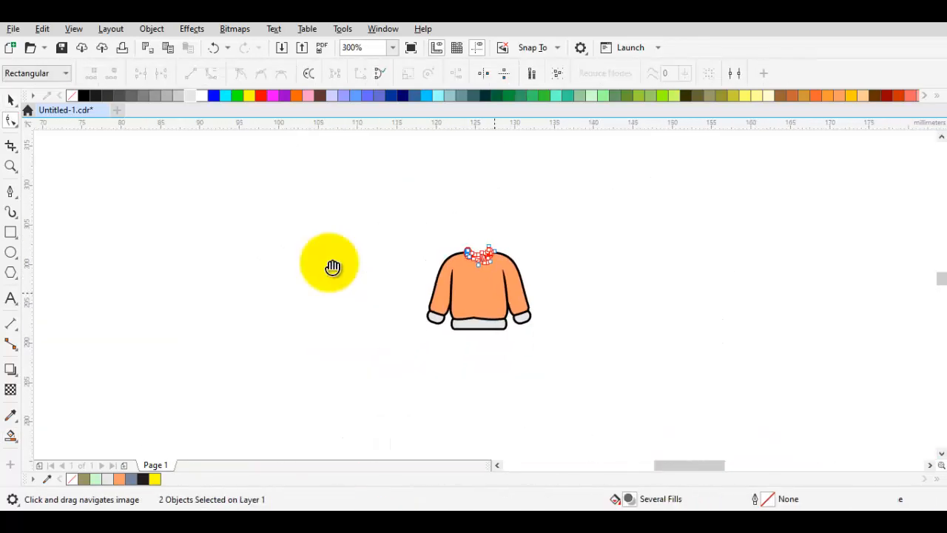
{"action": "left_click_drag", "start_coordinate": [461, 311], "coordinate": [454, 271]}
{"action": "scroll", "coordinate": [455, 270], "scroll_direction": "up", "scroll_amount": 2}
{"action": "left_click", "coordinate": [475, 330], "text": "shift"}
{"action": "key", "text": "space"}
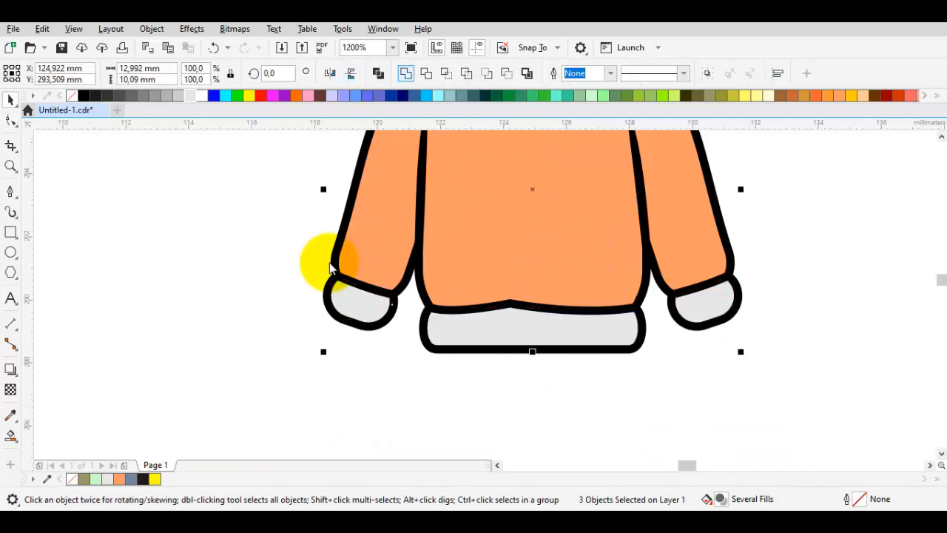
{"action": "key", "text": "ctrl+l"}
{"action": "scroll", "coordinate": [501, 249], "scroll_direction": "down", "scroll_amount": 1}
{"action": "left_click_drag", "start_coordinate": [512, 144], "coordinate": [487, 252]}
{"action": "scroll", "coordinate": [487, 248], "scroll_direction": "up", "scroll_amount": 2}
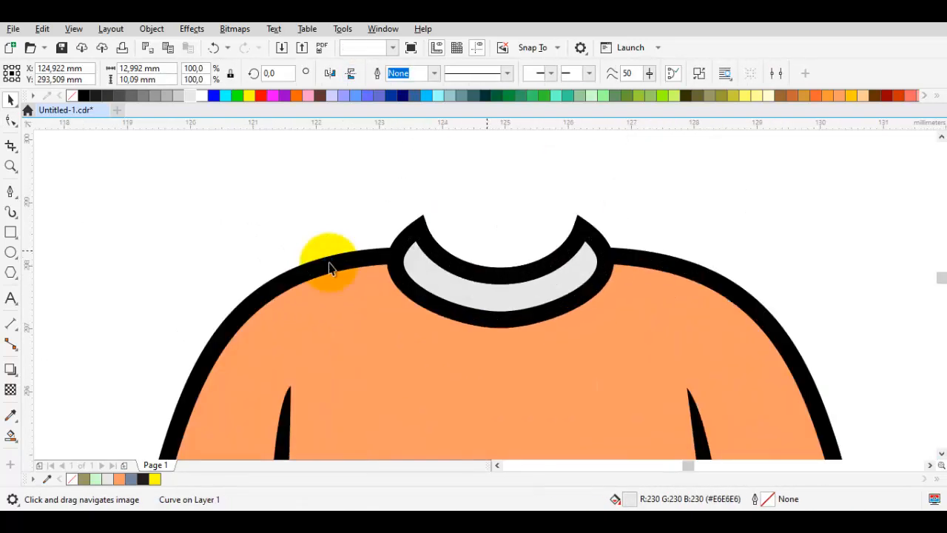
{"action": "left_click", "coordinate": [484, 233]}
{"action": "scroll", "coordinate": [331, 268], "scroll_direction": "down", "scroll_amount": 1}
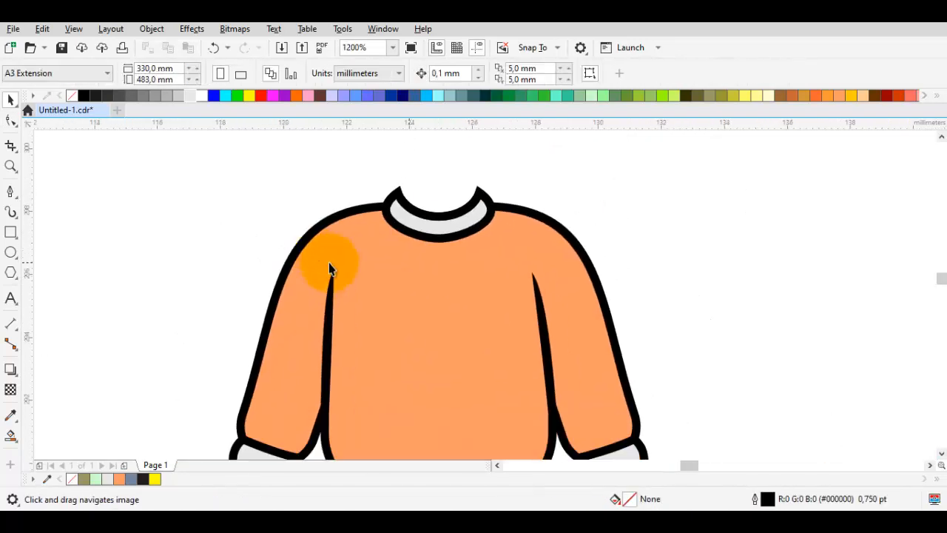
Recolour the sweater's orange body and sleeve fill with a muted teal.
{"action": "left_click", "coordinate": [331, 268]}
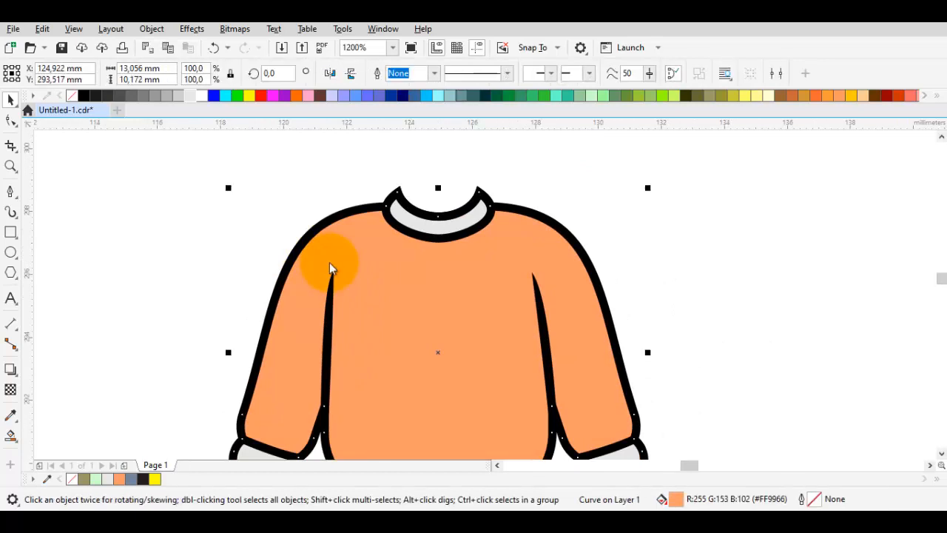
{"action": "left_click", "coordinate": [330, 264]}
{"action": "scroll", "coordinate": [330, 266], "scroll_direction": "down", "scroll_amount": 2}
{"action": "left_click", "coordinate": [330, 263]}
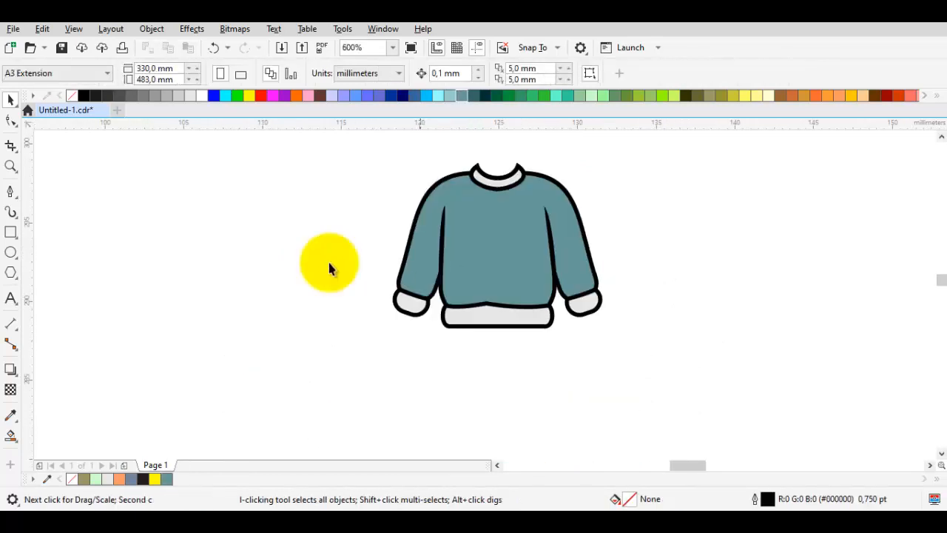
Draw a slightly curved rib line about 1.08 mm tall across the outer part of the left cuff with a 0.75 pt black outline.
{"action": "scroll", "coordinate": [329, 263], "scroll_direction": "up", "scroll_amount": 2}
{"action": "scroll", "coordinate": [329, 262], "scroll_direction": "up", "scroll_amount": 1}
{"action": "key", "text": "space"}
{"action": "scroll", "coordinate": [330, 266], "scroll_direction": "up", "scroll_amount": 2}
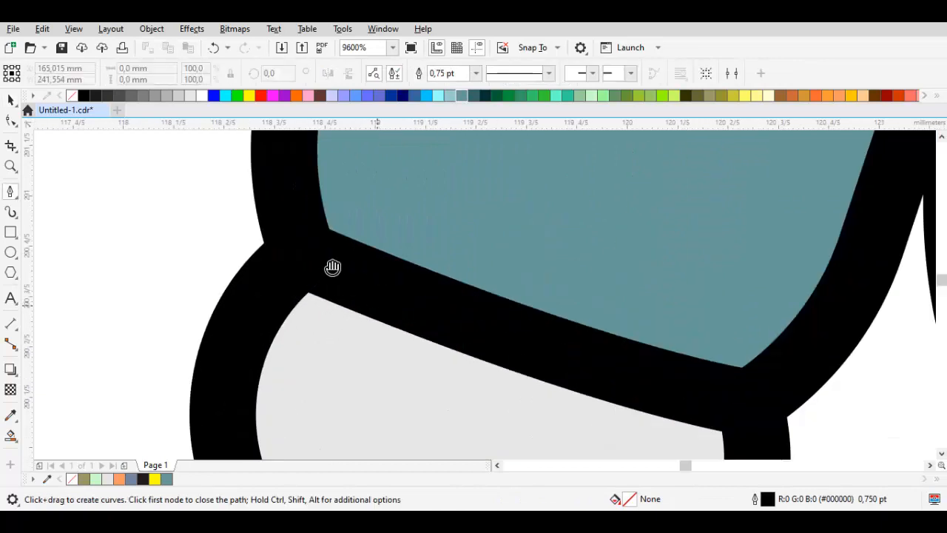
{"action": "left_click_drag", "start_coordinate": [381, 294], "coordinate": [415, 244]}
{"action": "scroll", "coordinate": [330, 270], "scroll_direction": "down", "scroll_amount": 1}
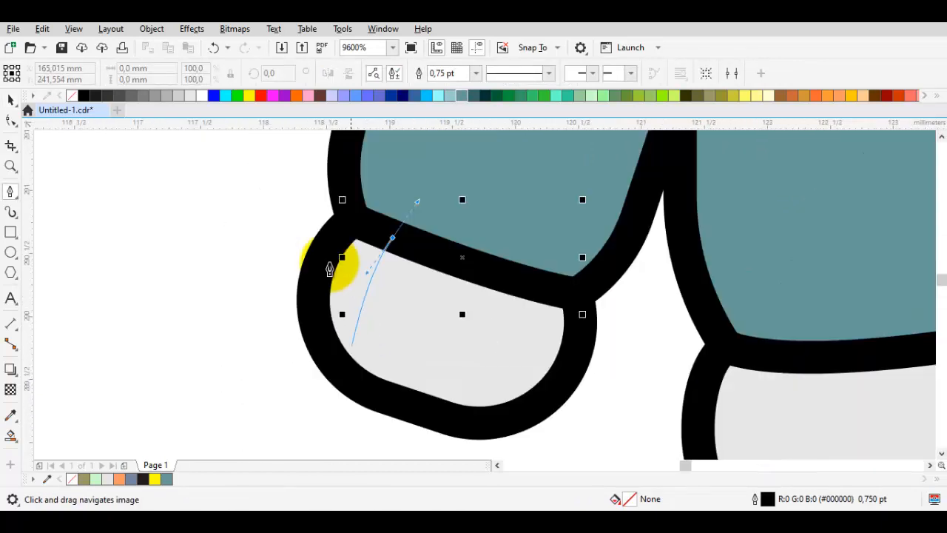
{"action": "key", "text": "Return"}
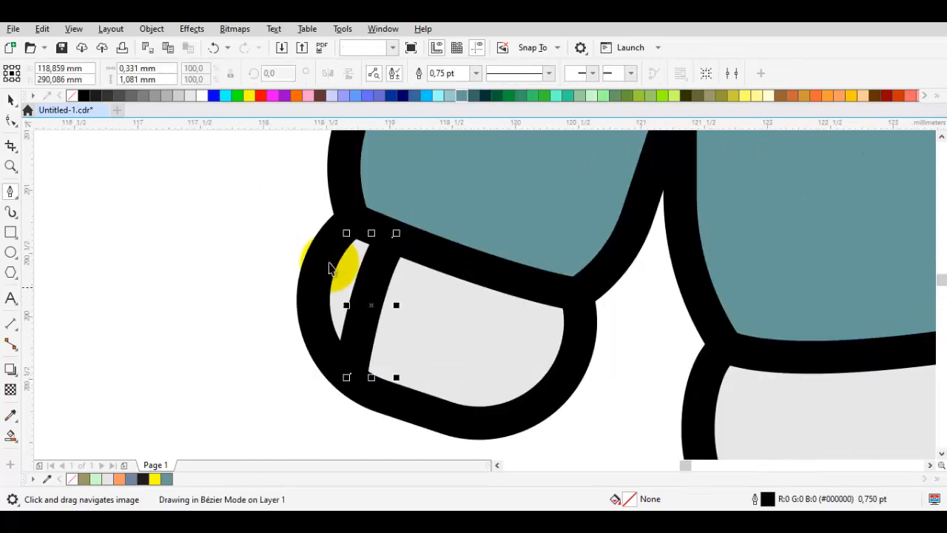
Duplicate the rib line to the left cuff's middle, and place a mirrored, rotated copy near its inner end.
{"action": "key", "text": "space"}
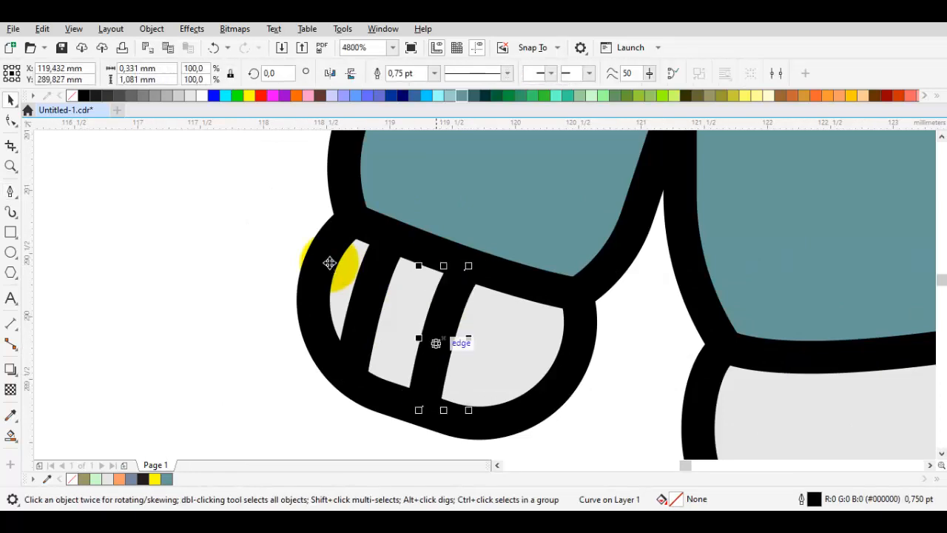
{"action": "left_click_drag", "start_coordinate": [469, 338], "coordinate": [431, 336]}
{"action": "right_click", "coordinate": [430, 336]}
{"action": "left_click", "coordinate": [452, 339]}
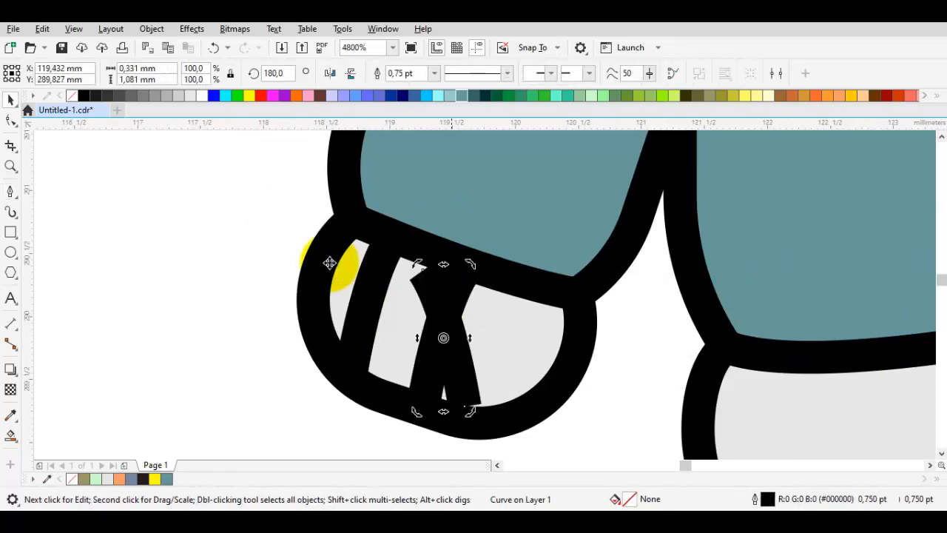
{"action": "mouse_move", "coordinate": [471, 264]}
{"action": "left_mouse_down"}
{"action": "mouse_move", "coordinate": [470, 318]}
{"action": "mouse_move", "coordinate": [520, 337]}
{"action": "left_mouse_up"}
{"action": "scroll", "coordinate": [520, 337], "scroll_direction": "down", "scroll_amount": 2}
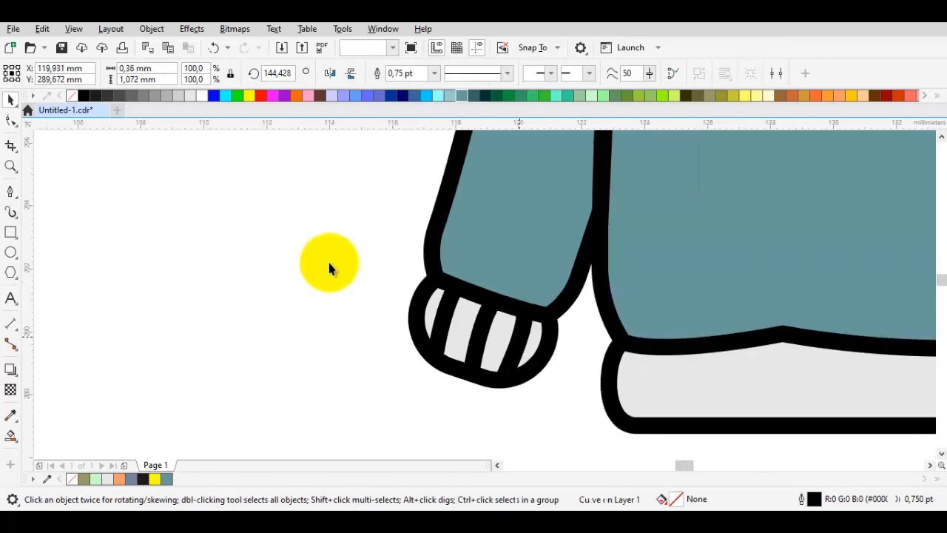
Convert the left cuff's three rib lines to filled objects and move them, mirrored, onto the right cuff.
{"action": "left_click", "coordinate": [441, 318]}
{"action": "scroll", "coordinate": [441, 318], "scroll_direction": "up", "scroll_amount": 1}
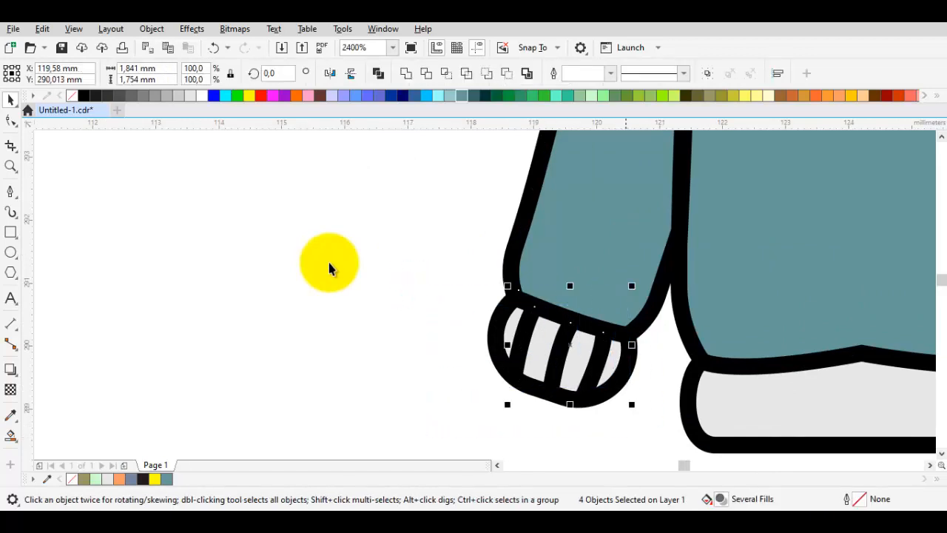
{"action": "left_click", "coordinate": [624, 335], "text": "shift"}
{"action": "scroll", "coordinate": [623, 337], "scroll_direction": "down", "scroll_amount": 1}
{"action": "mouse_move", "coordinate": [623, 338]}
{"action": "left_mouse_down"}
{"action": "mouse_move", "coordinate": [335, 333]}
{"action": "mouse_move", "coordinate": [348, 342]}
{"action": "mouse_move", "coordinate": [666, 342]}
{"action": "mouse_move", "coordinate": [591, 339]}
{"action": "left_mouse_up"}
{"action": "scroll", "coordinate": [666, 342], "scroll_direction": "up", "scroll_amount": 1}
{"action": "scroll", "coordinate": [645, 314], "scroll_direction": "up", "scroll_amount": 1}
{"action": "mouse_move", "coordinate": [611, 385]}
{"action": "left_mouse_down"}
{"action": "mouse_move", "coordinate": [615, 314]}
{"action": "mouse_move", "coordinate": [690, 315]}
{"action": "mouse_move", "coordinate": [687, 329]}
{"action": "left_mouse_up"}
{"action": "scroll", "coordinate": [692, 320], "scroll_direction": "up", "scroll_amount": 1}
{"action": "scroll", "coordinate": [687, 329], "scroll_direction": "down", "scroll_amount": 4}
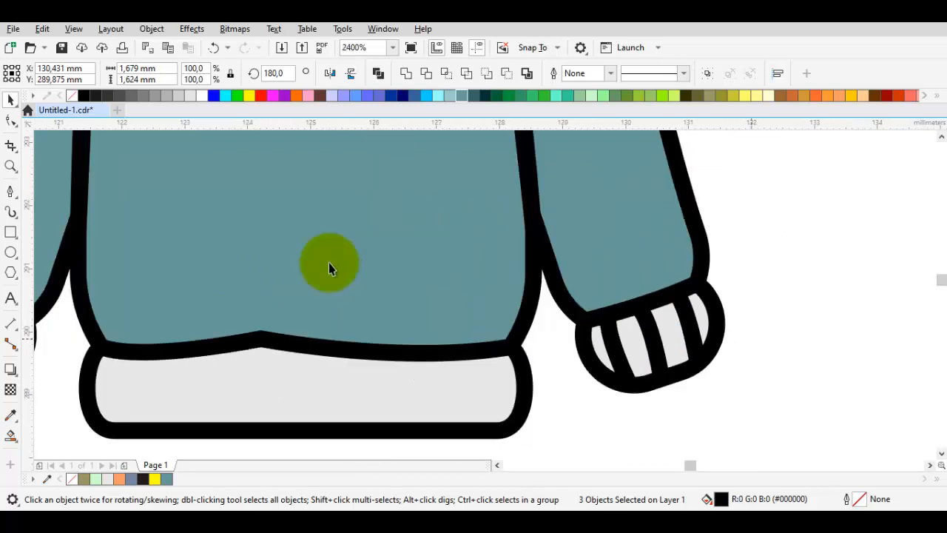
{"action": "key", "text": "Escape"}
Draw two slightly curved rib lines across the left part of the hem band, the second about 1.25 mm tall.
{"action": "scroll", "coordinate": [590, 359], "scroll_direction": "up", "scroll_amount": 3}
{"action": "key", "text": "p"}
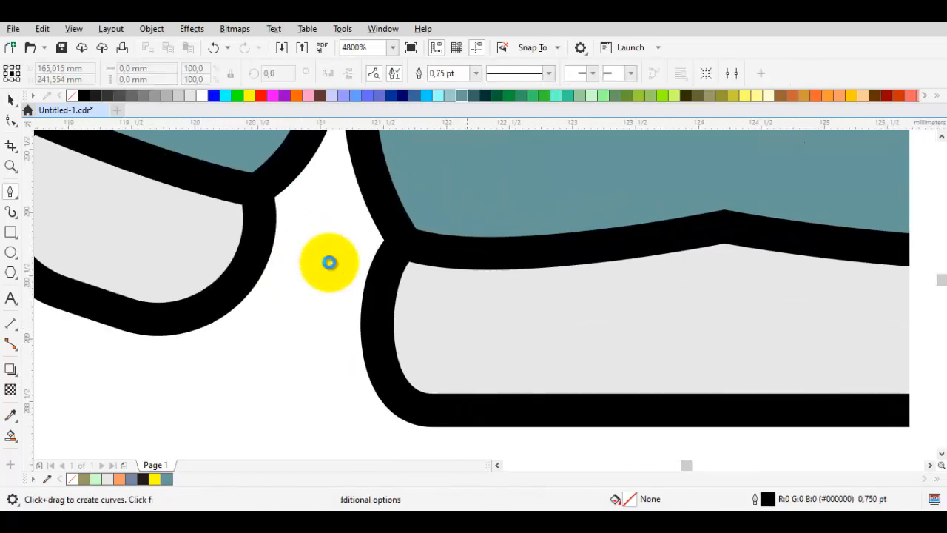
{"action": "left_click_drag", "start_coordinate": [467, 414], "coordinate": [453, 394]}
{"action": "left_click", "coordinate": [459, 255]}
{"action": "key", "text": "space"}
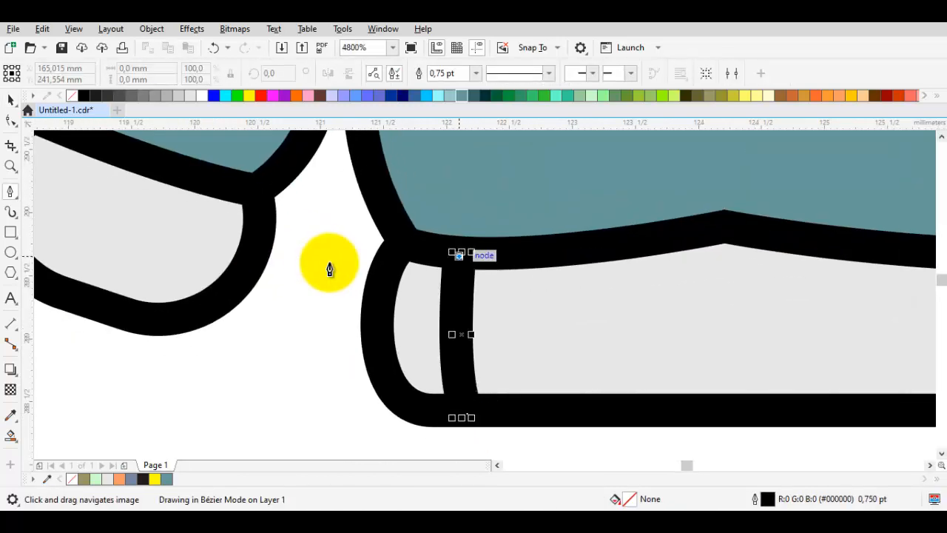
{"action": "key", "text": "space"}
{"action": "left_click_drag", "start_coordinate": [566, 253], "coordinate": [565, 283]}
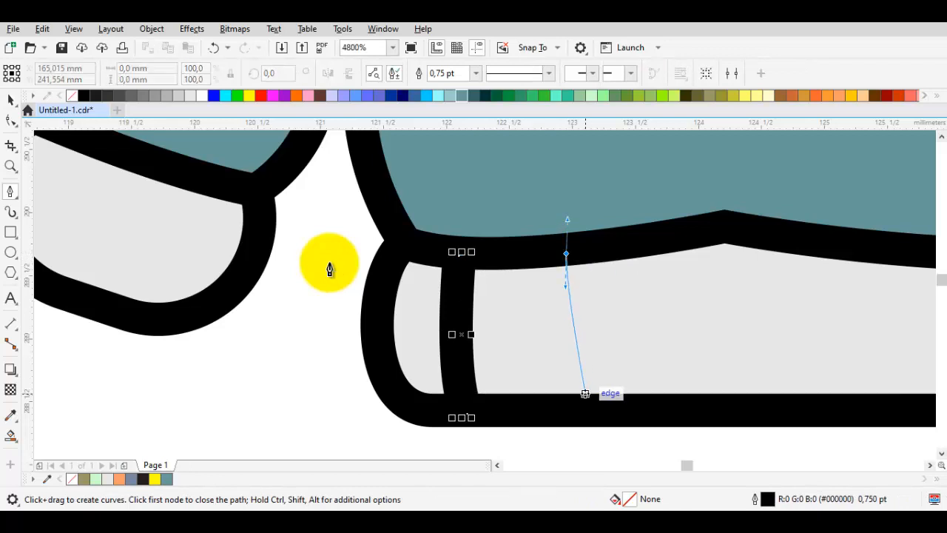
{"action": "left_click_drag", "start_coordinate": [576, 409], "coordinate": [579, 420]}
{"action": "key", "text": "space"}
{"action": "key", "text": "space"}
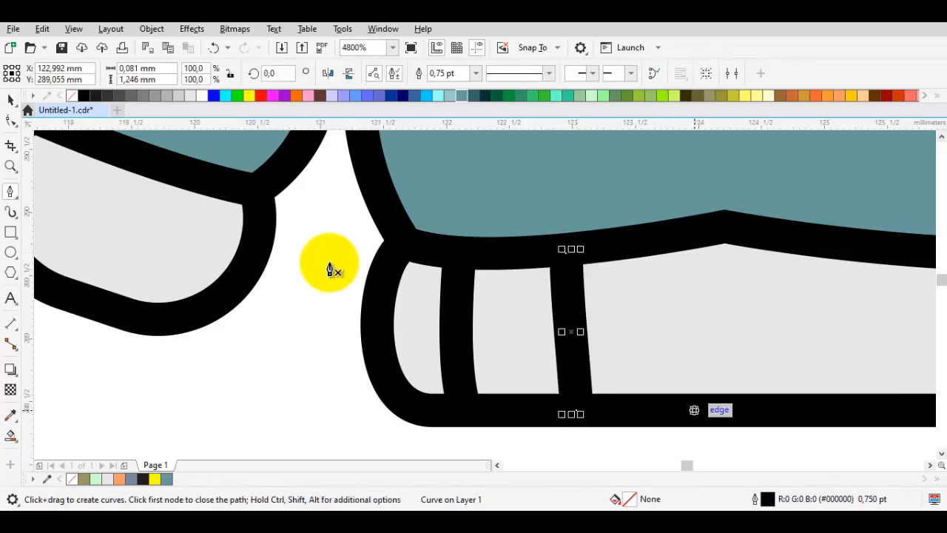
Draw two curved rib lines either side of the hem's centre, about 1.37 mm and 1.32 mm tall.
{"action": "left_click_drag", "start_coordinate": [694, 410], "coordinate": [709, 449]}
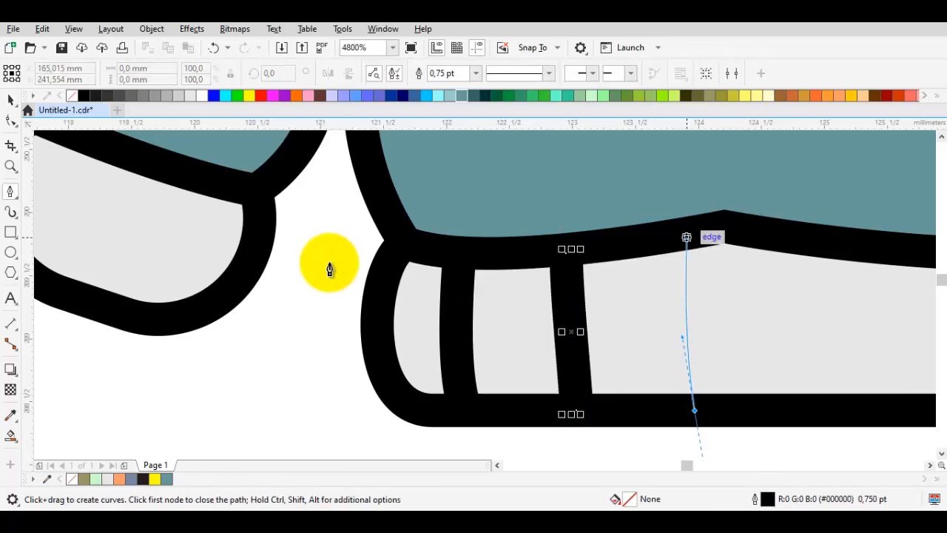
{"action": "left_click_drag", "start_coordinate": [687, 237], "coordinate": [683, 217]}
{"action": "key", "text": "space"}
{"action": "left_click_drag", "start_coordinate": [805, 296], "coordinate": [536, 272]}
{"action": "key", "text": "space"}
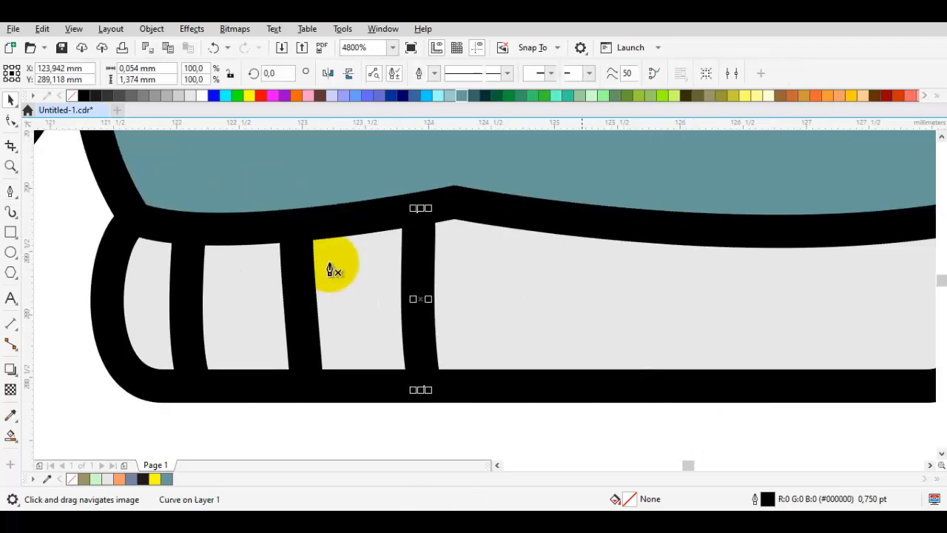
{"action": "left_click_drag", "start_coordinate": [550, 385], "coordinate": [561, 455]}
{"action": "left_click", "coordinate": [548, 220]}
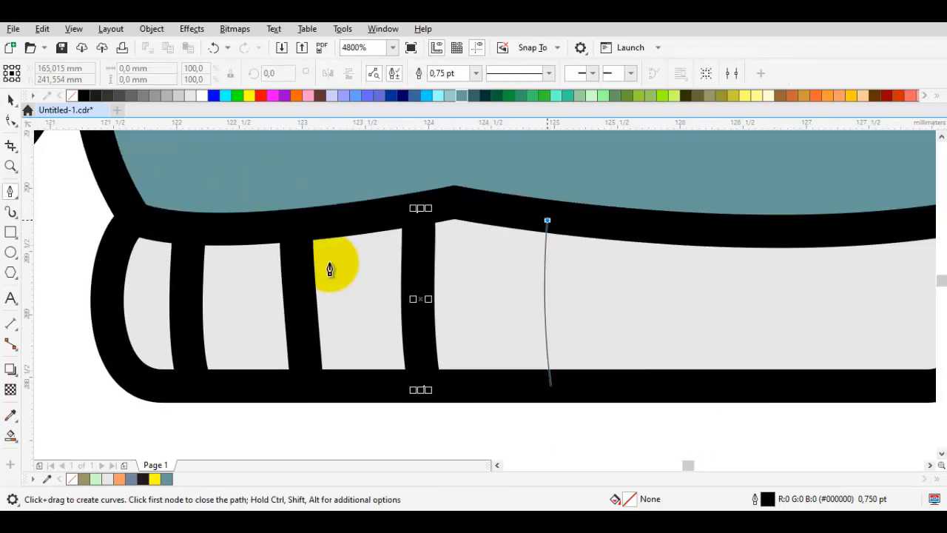
{"action": "left_click_drag", "start_coordinate": [712, 229], "coordinate": [460, 219]}
{"action": "key", "text": "space"}
{"action": "key", "text": "space"}
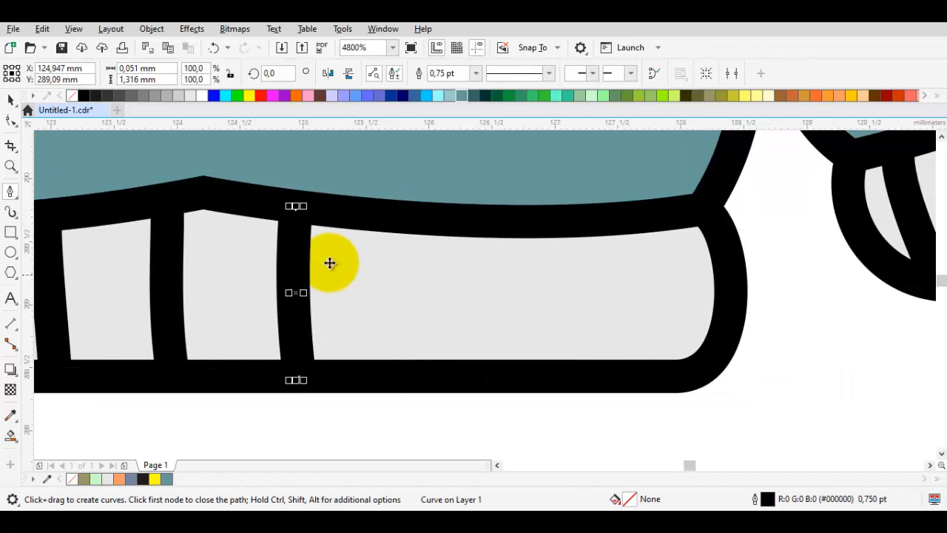
Place three mirrored copies of the last hem rib, widened to 150%, evenly across the right part of the hem.
{"action": "key", "text": "space"}
{"action": "mouse_move", "coordinate": [288, 293]}
{"action": "left_mouse_down"}
{"action": "mouse_move", "coordinate": [402, 282]}
{"action": "mouse_move", "coordinate": [452, 288]}
{"action": "mouse_move", "coordinate": [441, 292]}
{"action": "mouse_move", "coordinate": [435, 276]}
{"action": "left_mouse_up"}
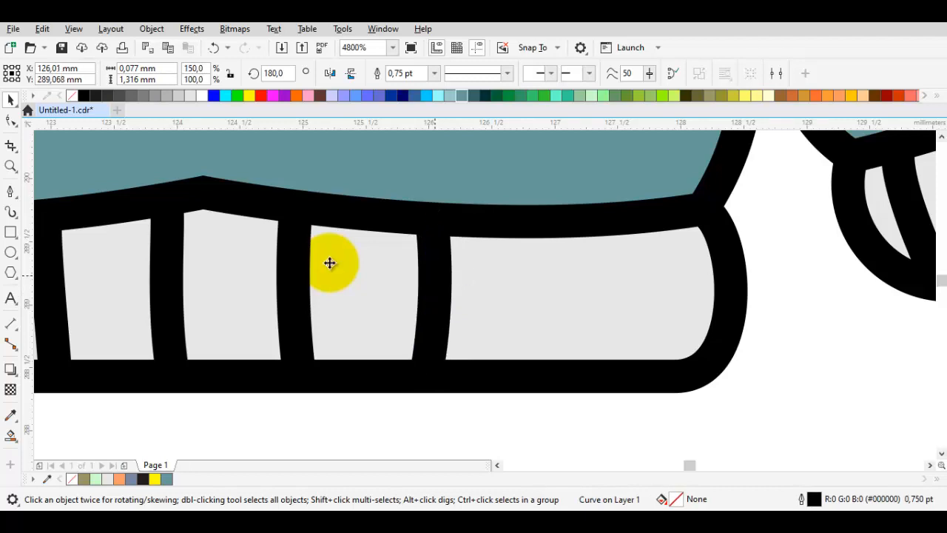
{"action": "left_click_drag", "start_coordinate": [537, 283], "coordinate": [545, 282]}
{"action": "left_click_drag", "start_coordinate": [545, 281], "coordinate": [659, 278]}
{"action": "scroll", "coordinate": [661, 274], "scroll_direction": "down", "scroll_amount": 2}
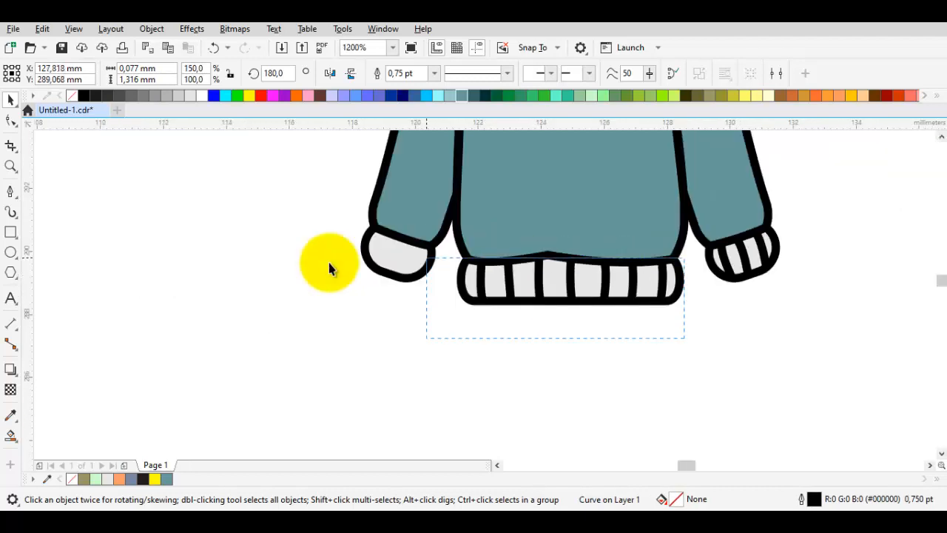
Select the seven hem rib lines without the light grey shape and convert their outlines to objects.
{"action": "left_click_drag", "start_coordinate": [468, 227], "coordinate": [463, 221]}
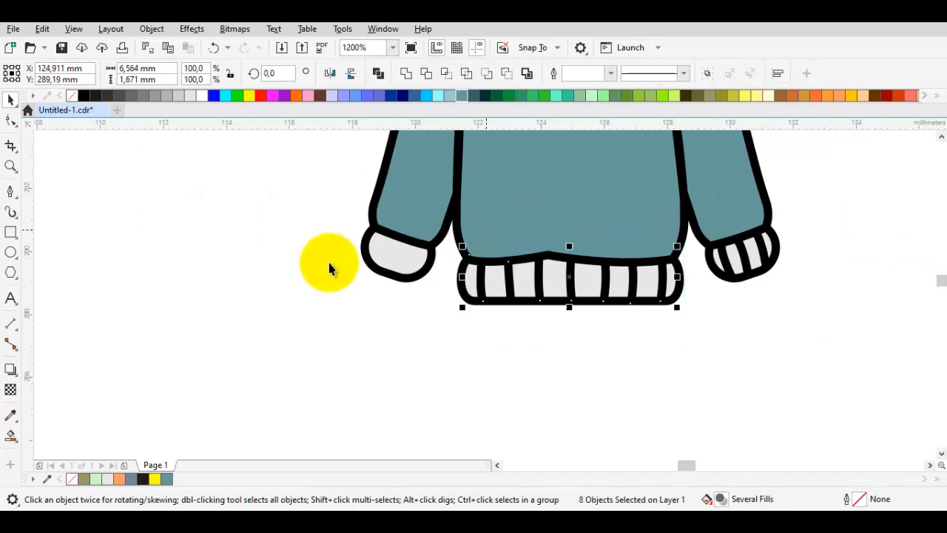
{"action": "scroll", "coordinate": [571, 247], "scroll_direction": "down", "scroll_amount": 1}
{"action": "scroll", "coordinate": [539, 256], "scroll_direction": "up", "scroll_amount": 1}
{"action": "left_click_drag", "start_coordinate": [581, 258], "coordinate": [497, 269]}
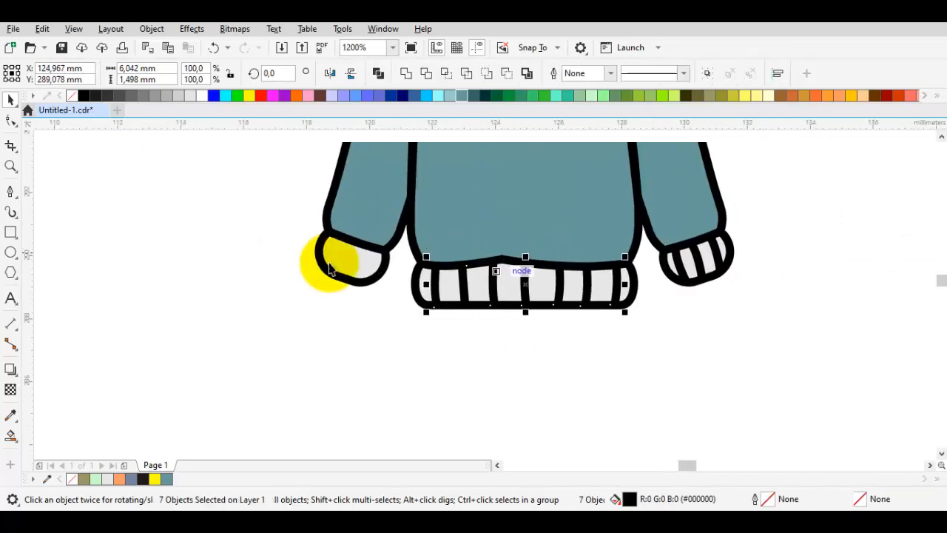
Select the right cuff's three ribs and place a mirrored copy of them on the left cuff.
{"action": "left_click", "coordinate": [699, 259]}
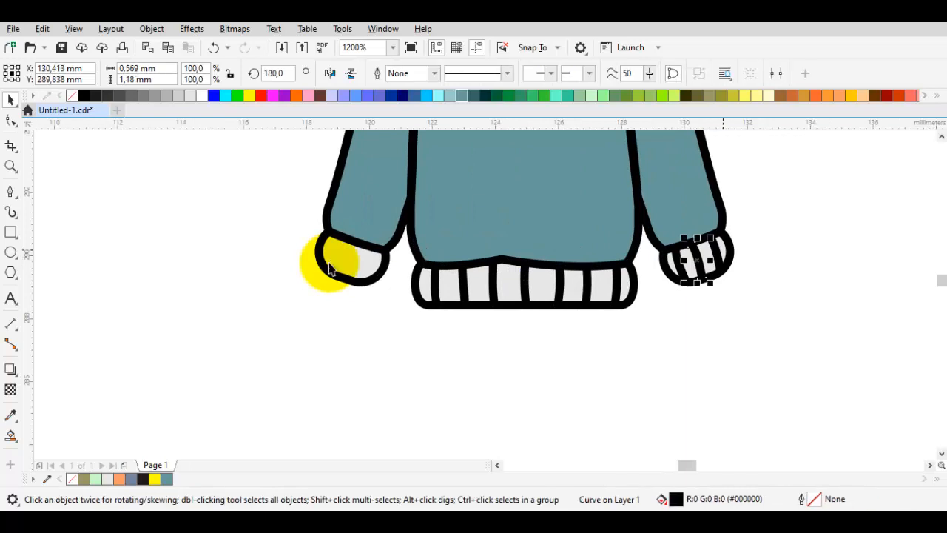
{"action": "left_click", "coordinate": [714, 257], "text": "shift"}
{"action": "scroll", "coordinate": [713, 257], "scroll_direction": "up", "scroll_amount": 2}
{"action": "left_click", "coordinate": [577, 287], "text": "shift"}
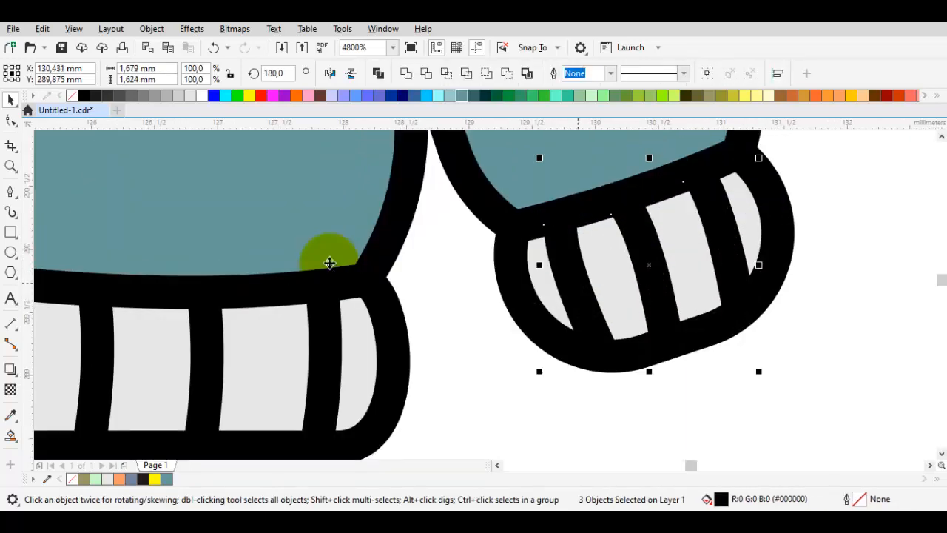
{"action": "scroll", "coordinate": [577, 287], "scroll_direction": "down", "scroll_amount": 1}
{"action": "mouse_move", "coordinate": [671, 278]}
{"action": "left_mouse_down"}
{"action": "mouse_move", "coordinate": [558, 279]}
{"action": "mouse_move", "coordinate": [337, 310]}
{"action": "mouse_move", "coordinate": [240, 298]}
{"action": "mouse_move", "coordinate": [290, 261]}
{"action": "mouse_move", "coordinate": [332, 268]}
{"action": "left_mouse_up"}
{"action": "right_click", "coordinate": [558, 279]}
{"action": "scroll", "coordinate": [612, 289], "scroll_direction": "down", "scroll_amount": 1}
{"action": "scroll", "coordinate": [247, 287], "scroll_direction": "up", "scroll_amount": 1}
{"action": "scroll", "coordinate": [290, 261], "scroll_direction": "up", "scroll_amount": 1}
{"action": "scroll", "coordinate": [330, 270], "scroll_direction": "down", "scroll_amount": 3}
{"action": "key", "text": "Escape"}
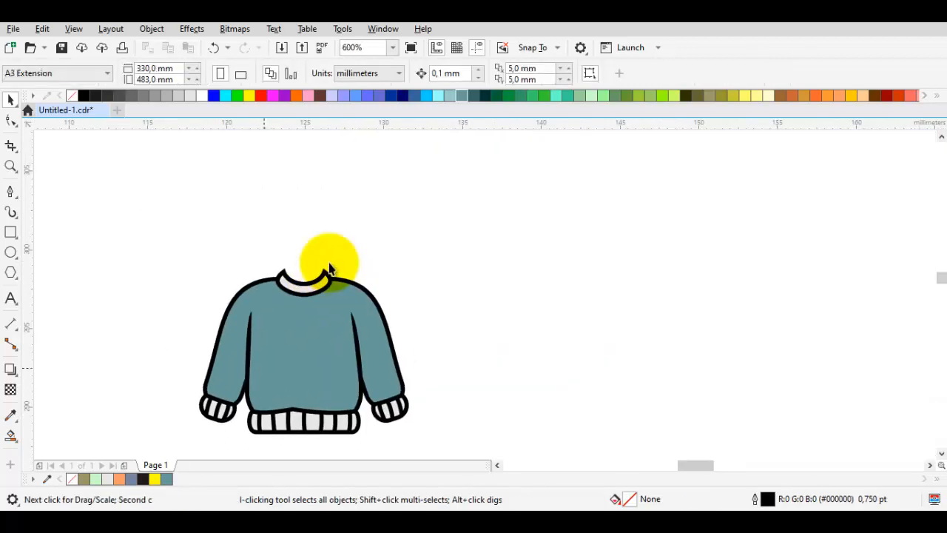
Draw two slanted, curved rib lines across the left part of the collar band, the first about 0.6 mm tall.
{"action": "scroll", "coordinate": [331, 268], "scroll_direction": "up", "scroll_amount": 2}
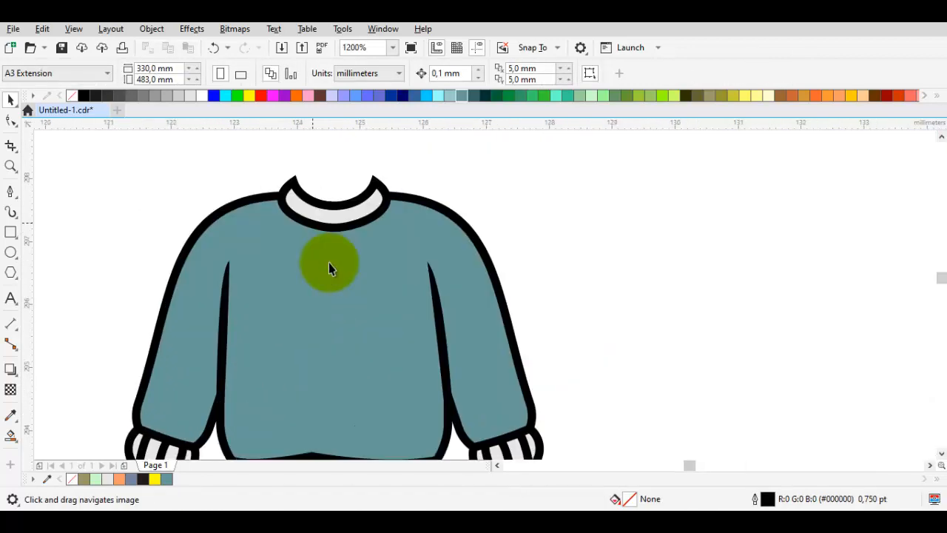
{"action": "scroll", "coordinate": [329, 267], "scroll_direction": "up", "scroll_amount": 2}
{"action": "left_click_drag", "start_coordinate": [330, 268], "coordinate": [346, 382]}
{"action": "key", "text": "p"}
{"action": "scroll", "coordinate": [330, 270], "scroll_direction": "up", "scroll_amount": 1}
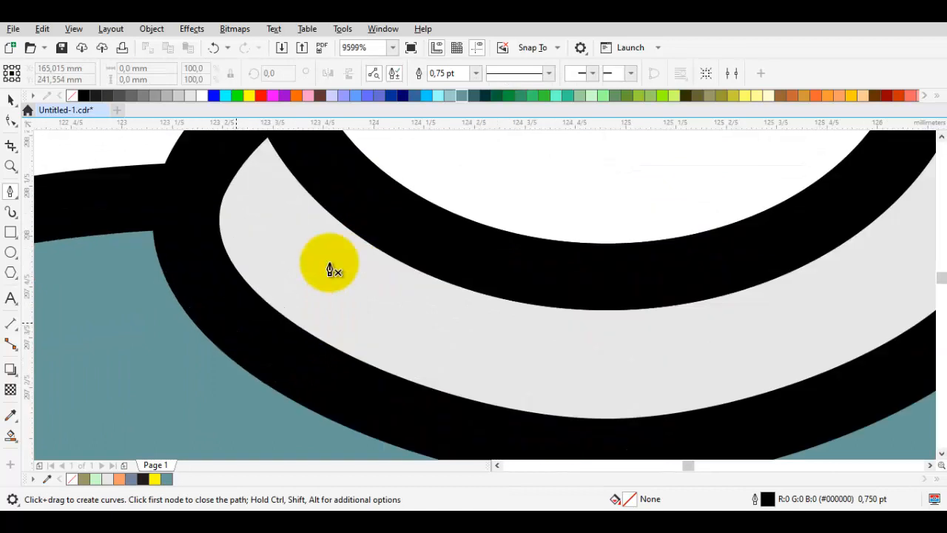
{"action": "left_click_drag", "start_coordinate": [231, 287], "coordinate": [234, 266]}
{"action": "double_click", "coordinate": [323, 170]}
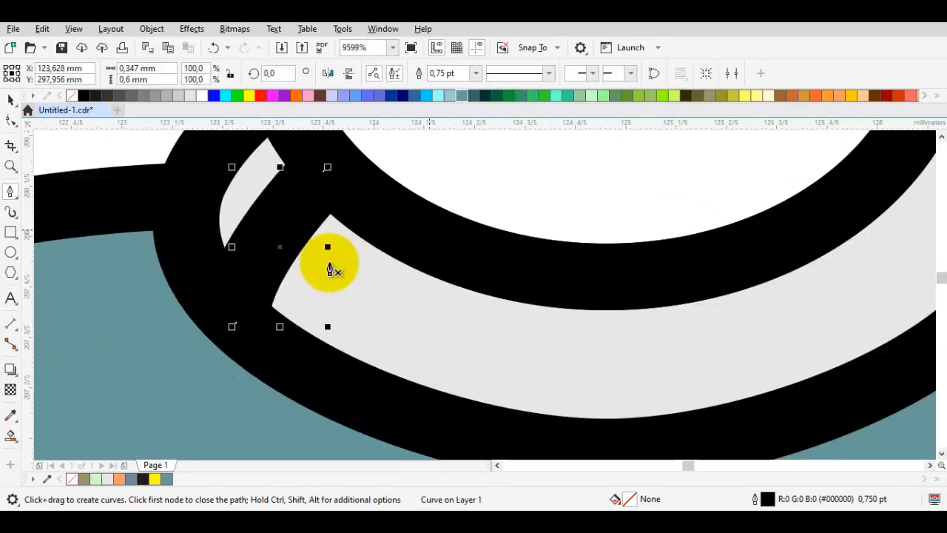
{"action": "left_click_drag", "start_coordinate": [432, 234], "coordinate": [406, 273]}
{"action": "double_click", "coordinate": [366, 407]}
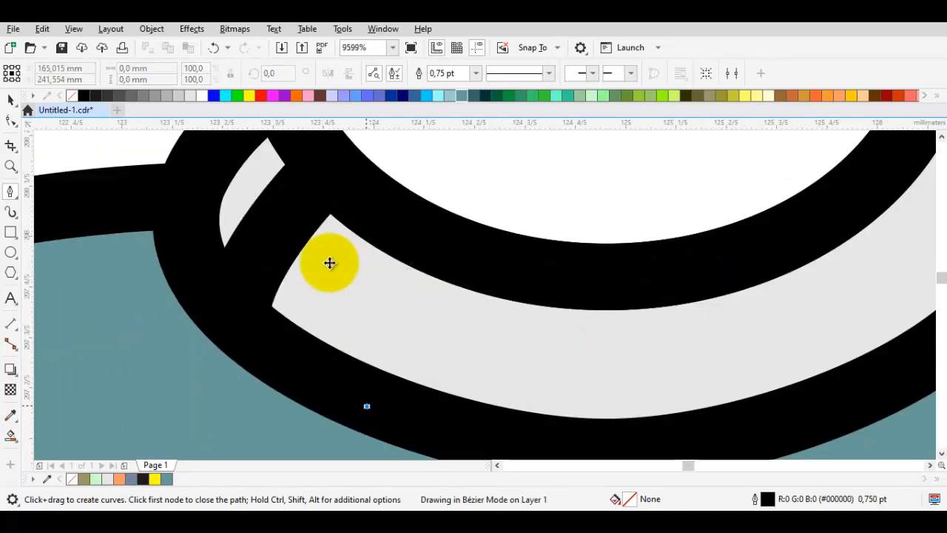
{"action": "left_click_drag", "start_coordinate": [426, 390], "coordinate": [273, 317]}
{"action": "key", "text": "space"}
Draw a curved rib line left of the collar's lowest point and a nearly vertical one just right of it.
{"action": "left_click_drag", "start_coordinate": [345, 376], "coordinate": [333, 290]}
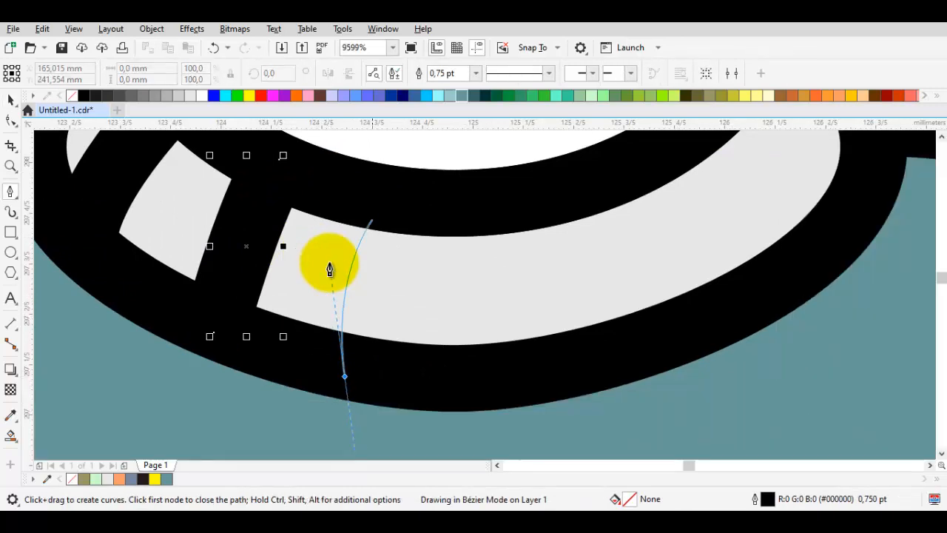
{"action": "left_click", "coordinate": [375, 204]}
{"action": "left_click_drag", "start_coordinate": [485, 209], "coordinate": [485, 317]}
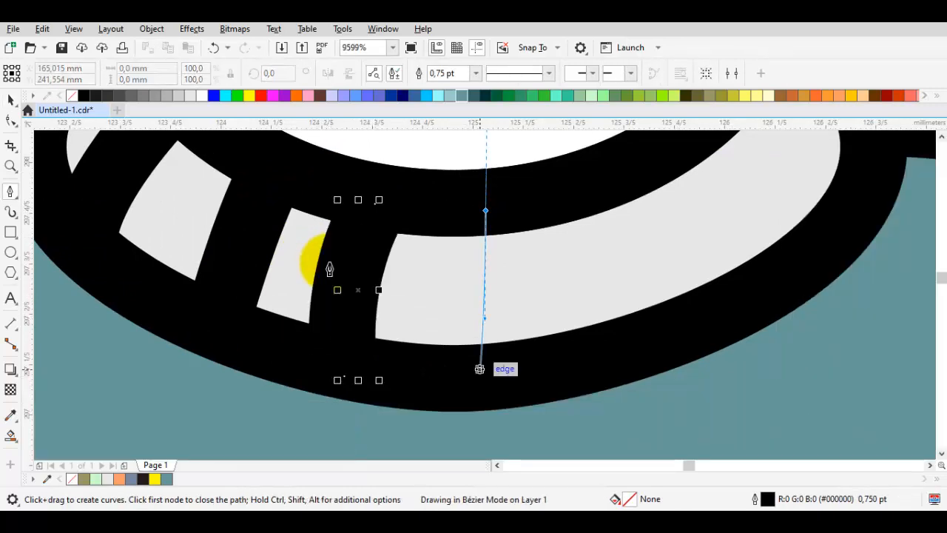
{"action": "double_click", "coordinate": [478, 387]}
Draw two curved rib lines across the right part of the collar band, the outer one about 0.63 mm tall.
{"action": "left_click_drag", "start_coordinate": [604, 356], "coordinate": [641, 311]}
{"action": "key", "text": "Escape"}
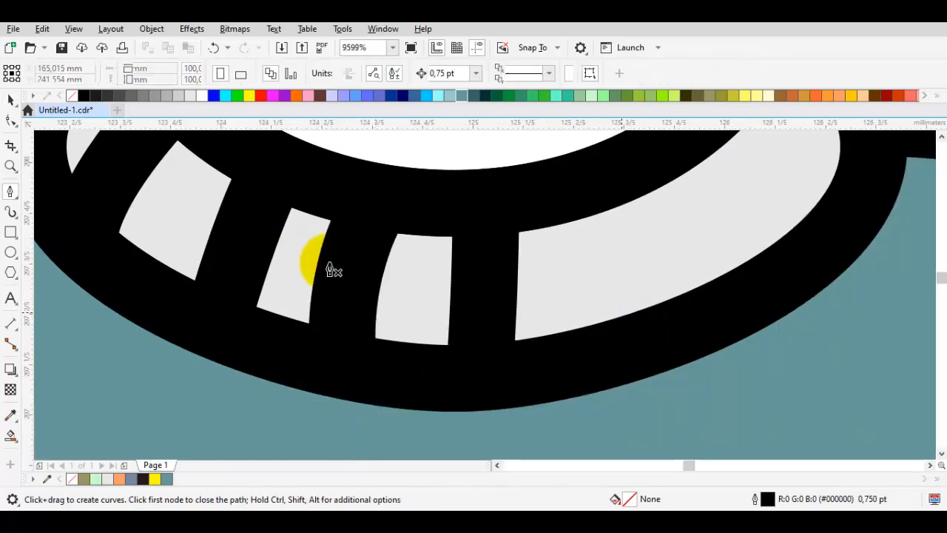
{"action": "left_click", "coordinate": [600, 362]}
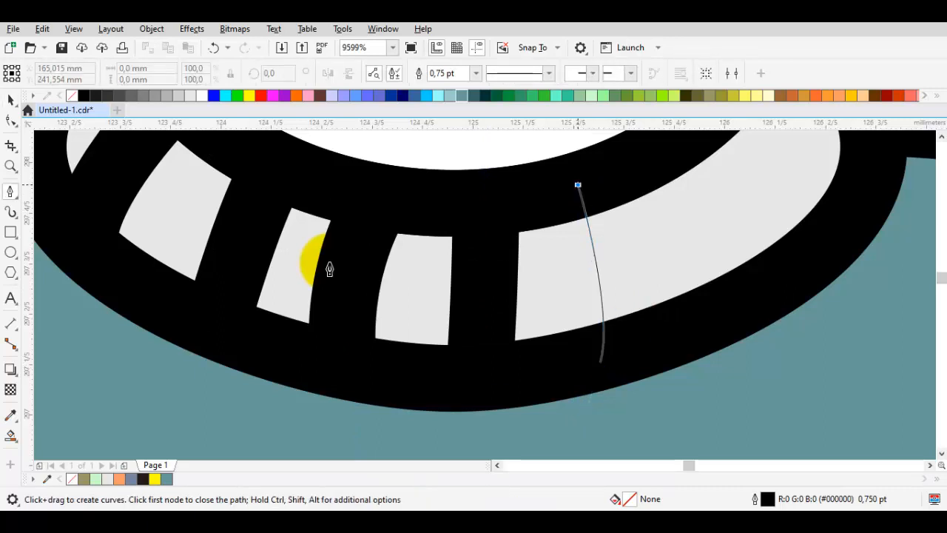
{"action": "key", "text": "space"}
{"action": "left_click_drag", "start_coordinate": [640, 195], "coordinate": [402, 339]}
{"action": "key", "text": "space"}
{"action": "left_click_drag", "start_coordinate": [442, 279], "coordinate": [487, 351]}
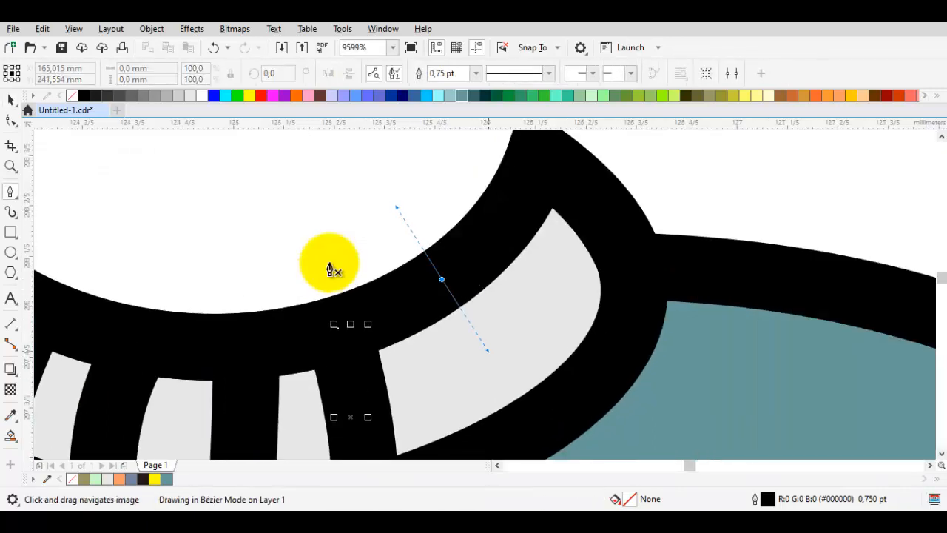
{"action": "double_click", "coordinate": [501, 436]}
{"action": "scroll", "coordinate": [527, 267], "scroll_direction": "down", "scroll_amount": 1}
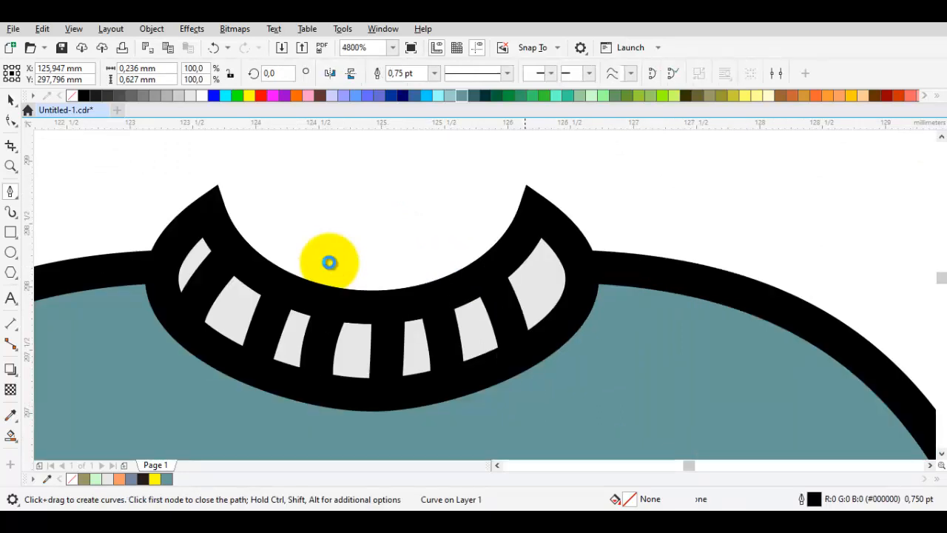
Shift the second and third collar ribs from the left slightly outward to even out the rib spacing.
{"action": "key", "text": "space"}
{"action": "scroll", "coordinate": [330, 262], "scroll_direction": "up", "scroll_amount": 1}
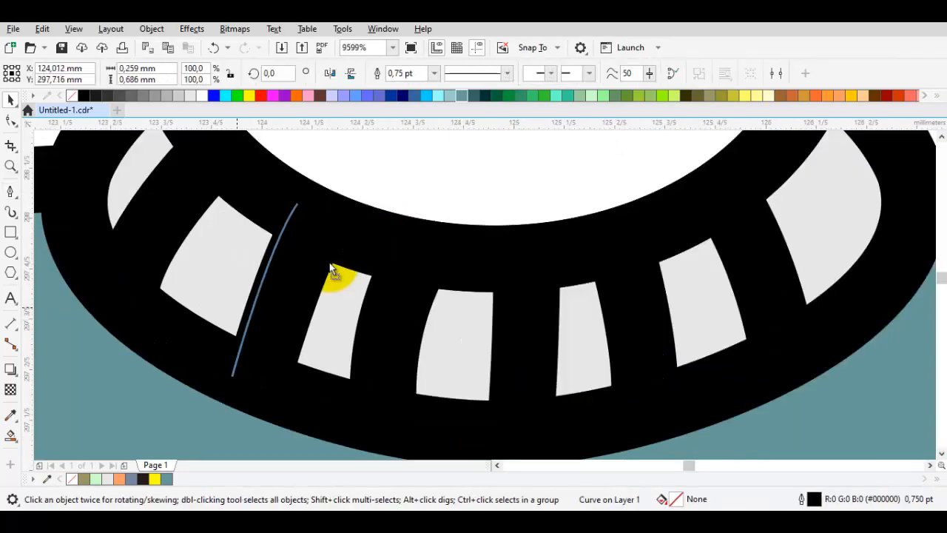
{"action": "left_click_drag", "start_coordinate": [259, 307], "coordinate": [237, 307]}
{"action": "left_click_drag", "start_coordinate": [378, 353], "coordinate": [368, 351]}
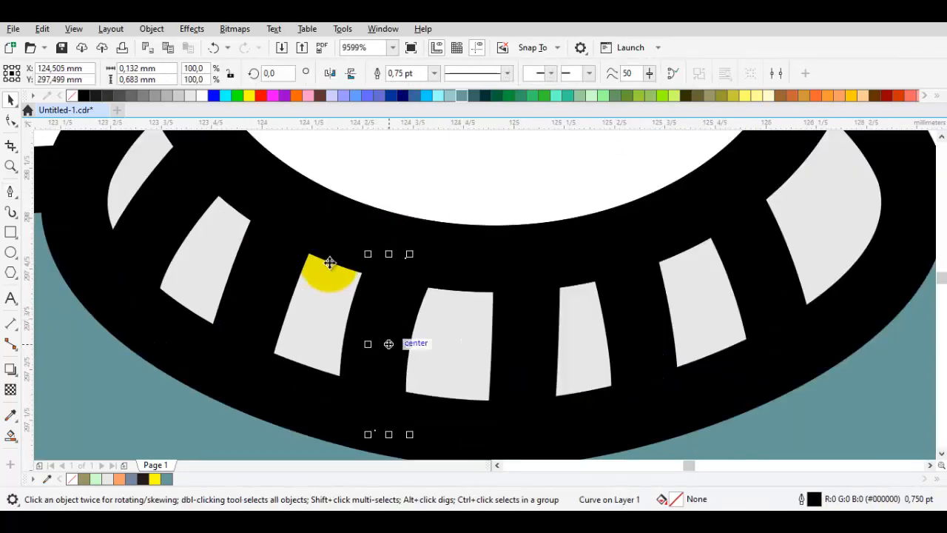
Shift the near-vertical middle collar rib slightly left and the two ribs to its right outward to even out the spacing.
{"action": "left_click_drag", "start_coordinate": [524, 338], "coordinate": [514, 339]}
{"action": "left_click", "coordinate": [639, 330]}
{"action": "left_click_drag", "start_coordinate": [688, 325], "coordinate": [626, 360]}
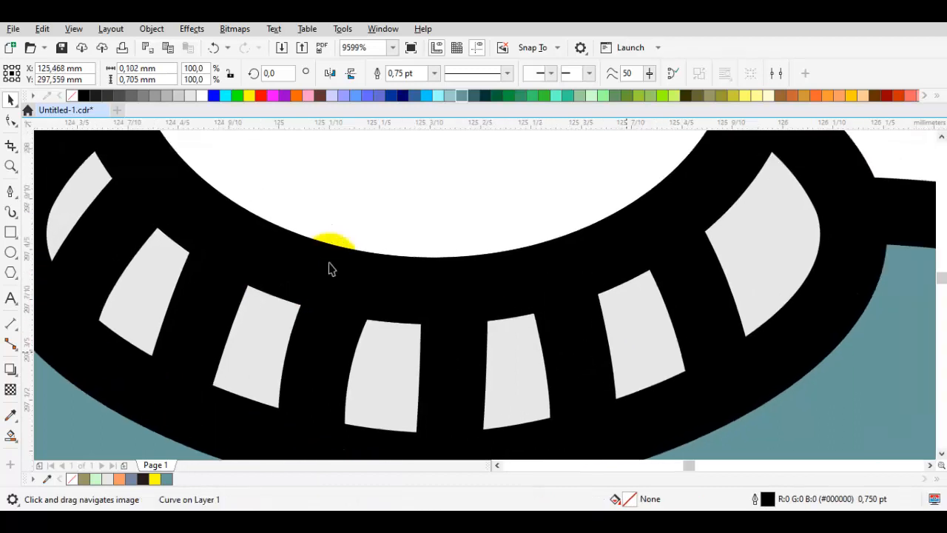
{"action": "scroll", "coordinate": [625, 361], "scroll_direction": "up", "scroll_amount": 1}
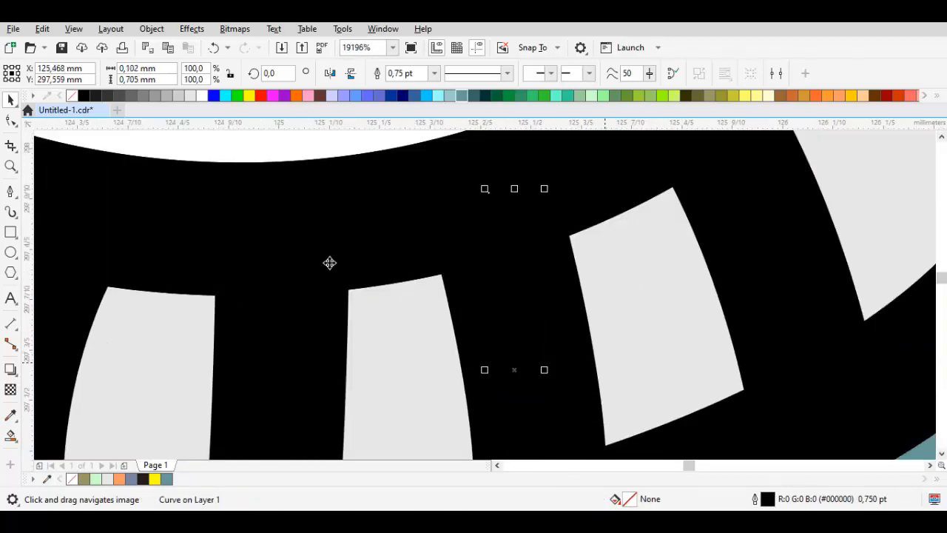
{"action": "left_click_drag", "start_coordinate": [508, 362], "coordinate": [325, 402]}
{"action": "scroll", "coordinate": [529, 361], "scroll_direction": "down", "scroll_amount": 1}
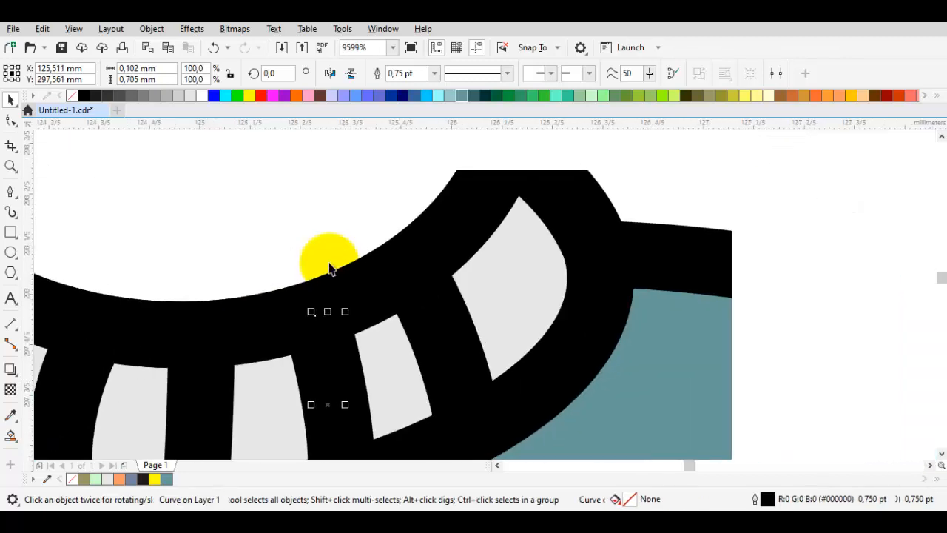
{"action": "left_click_drag", "start_coordinate": [445, 344], "coordinate": [475, 323]}
{"action": "left_click", "coordinate": [475, 323]}
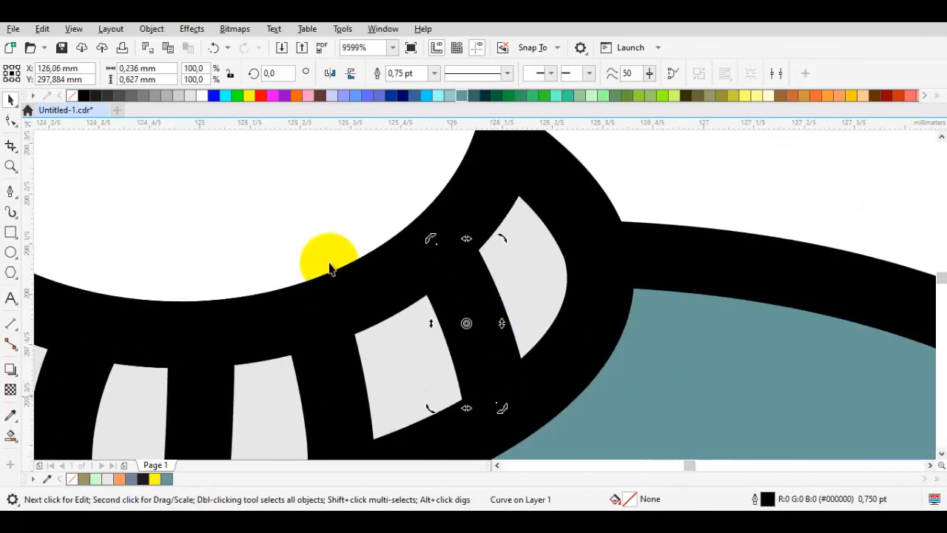
{"action": "left_click_drag", "start_coordinate": [327, 397], "coordinate": [341, 397]}
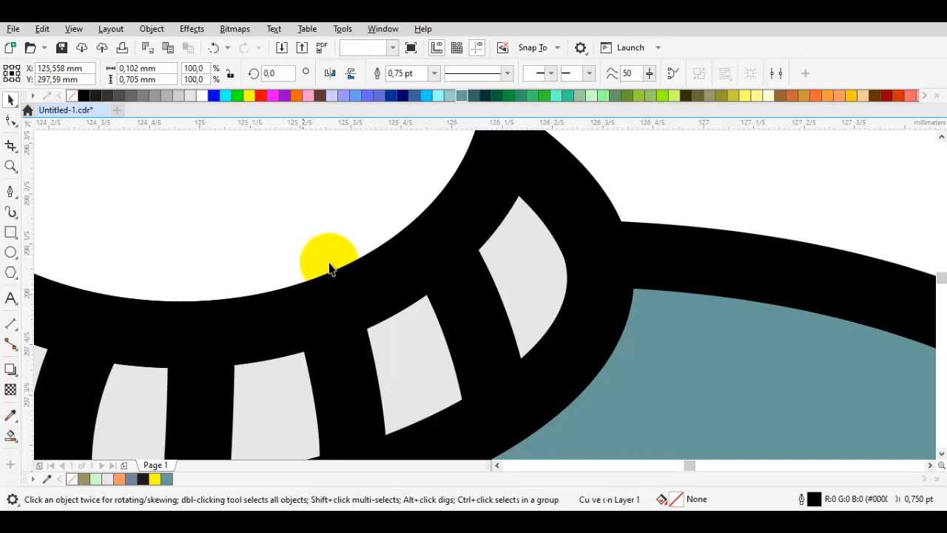
Nudge the near-vertical middle collar rib slightly to the right to balance the gaps on either side.
{"action": "left_click", "coordinate": [329, 263]}
{"action": "scroll", "coordinate": [387, 250], "scroll_direction": "down", "scroll_amount": 2}
{"action": "scroll", "coordinate": [341, 284], "scroll_direction": "up", "scroll_amount": 2}
{"action": "left_click_drag", "start_coordinate": [353, 282], "coordinate": [358, 280]}
{"action": "scroll", "coordinate": [358, 281], "scroll_direction": "down", "scroll_amount": 2}
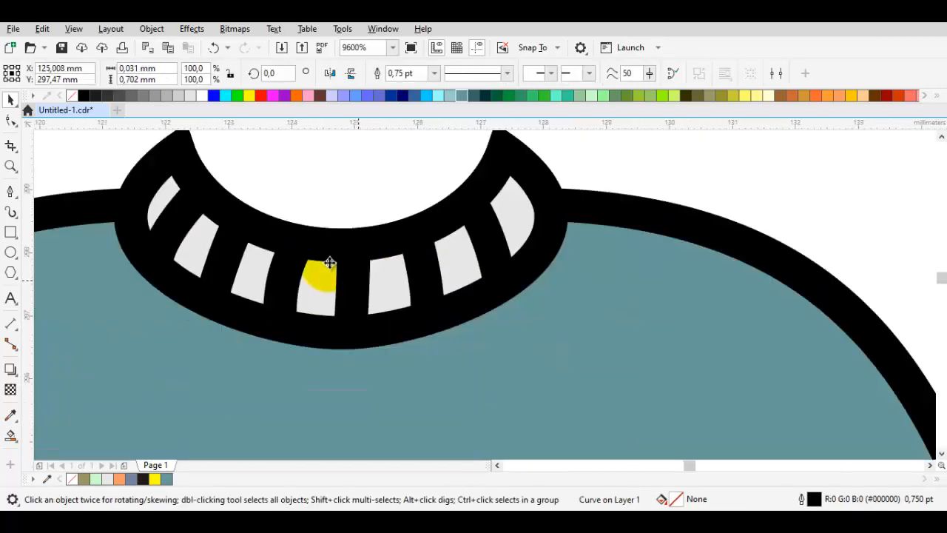
{"action": "scroll", "coordinate": [330, 263], "scroll_direction": "down", "scroll_amount": 2}
{"action": "key", "text": "Escape"}
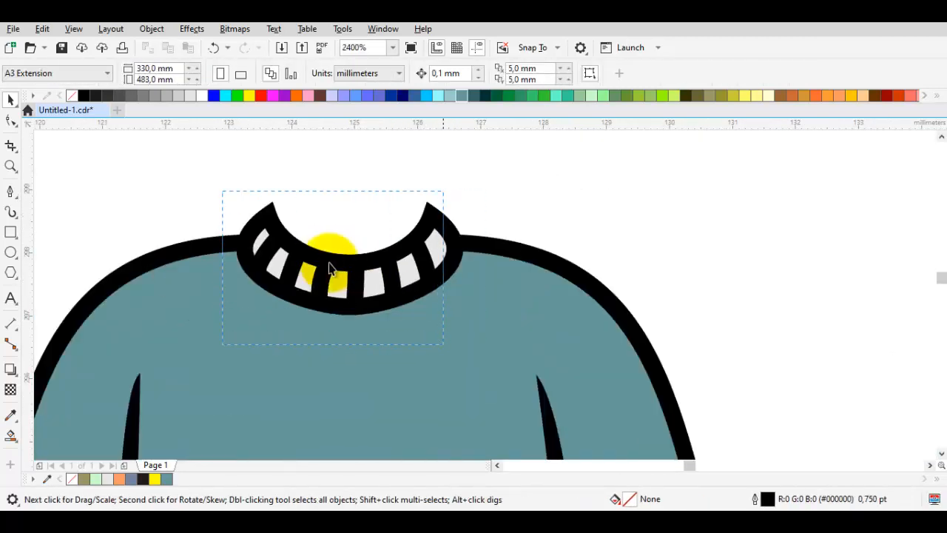
Convert the outlines of all six collar ribs to filled objects.
{"action": "left_click_drag", "start_coordinate": [222, 190], "coordinate": [447, 347]}
{"action": "key", "text": "ctrl+shift+q"}
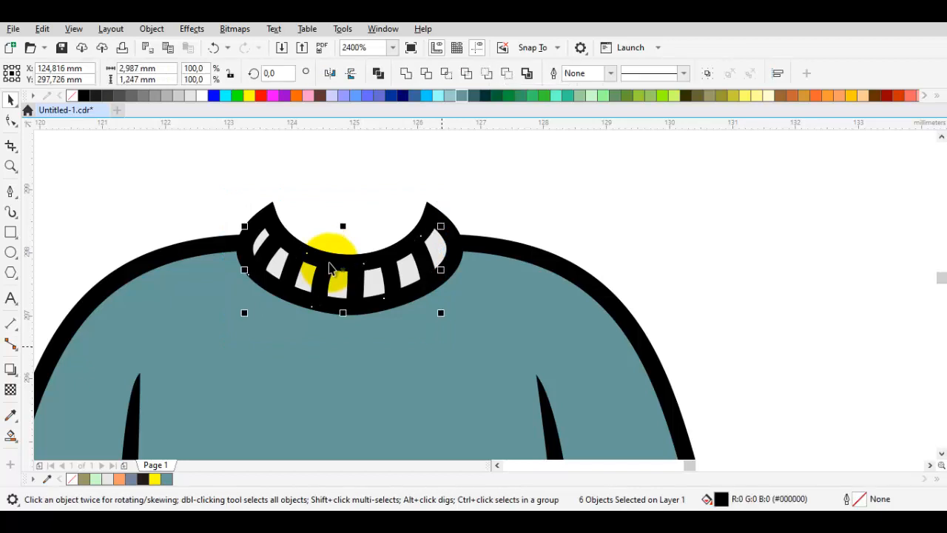
{"action": "scroll", "coordinate": [329, 262], "scroll_direction": "down", "scroll_amount": 3}
{"action": "left_click_drag", "start_coordinate": [329, 262], "coordinate": [333, 196]}
{"action": "key", "text": "Escape"}
{"action": "scroll", "coordinate": [329, 263], "scroll_direction": "up", "scroll_amount": 2}
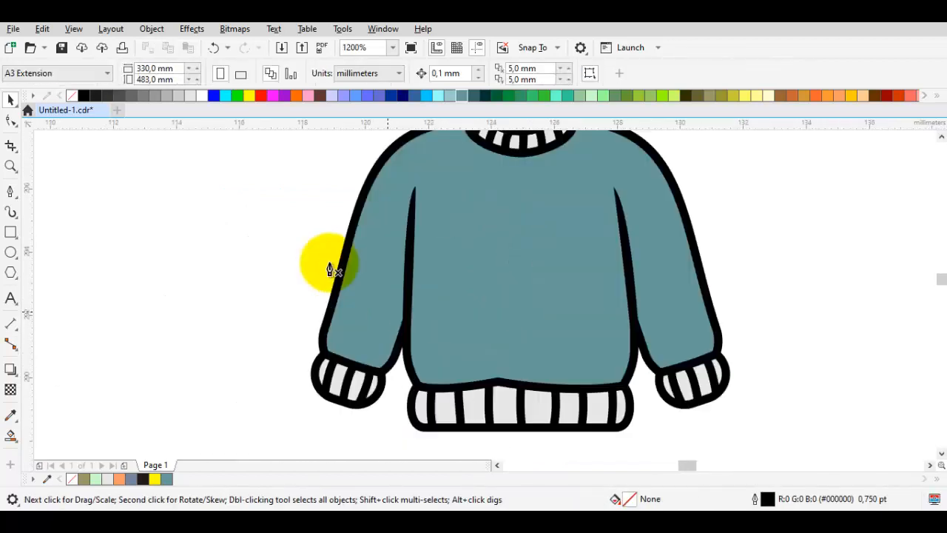
{"action": "key", "text": "space"}
{"action": "left_click_drag", "start_coordinate": [330, 263], "coordinate": [311, 213]}
{"action": "scroll", "coordinate": [329, 263], "scroll_direction": "up", "scroll_amount": 1}
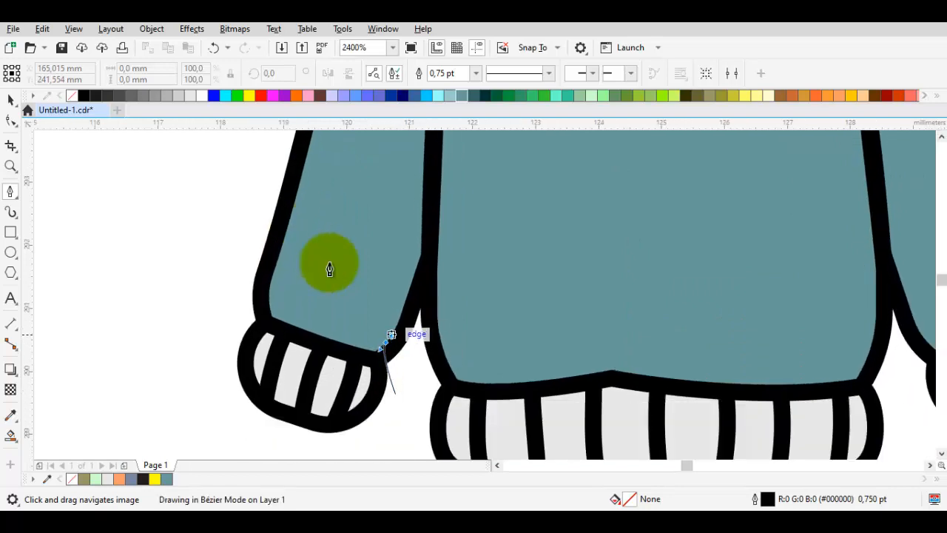
{"action": "mouse_move", "coordinate": [387, 340]}
{"action": "left_mouse_down"}
{"action": "mouse_move", "coordinate": [410, 262]}
{"action": "mouse_move", "coordinate": [411, 198]}
{"action": "left_mouse_up"}
{"action": "key", "text": "space"}
{"action": "scroll", "coordinate": [366, 346], "scroll_direction": "down", "scroll_amount": 2}
{"action": "key", "text": "space"}
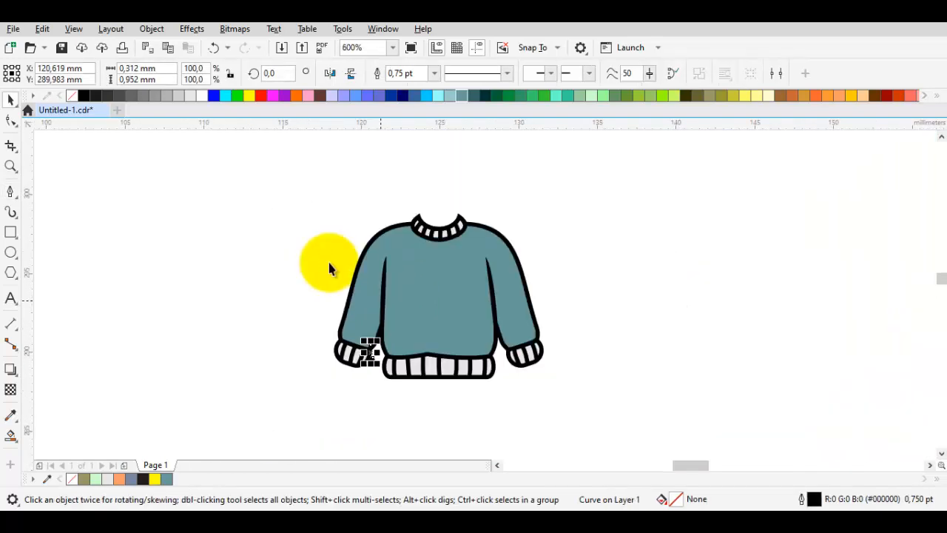
{"action": "key", "text": "Escape"}
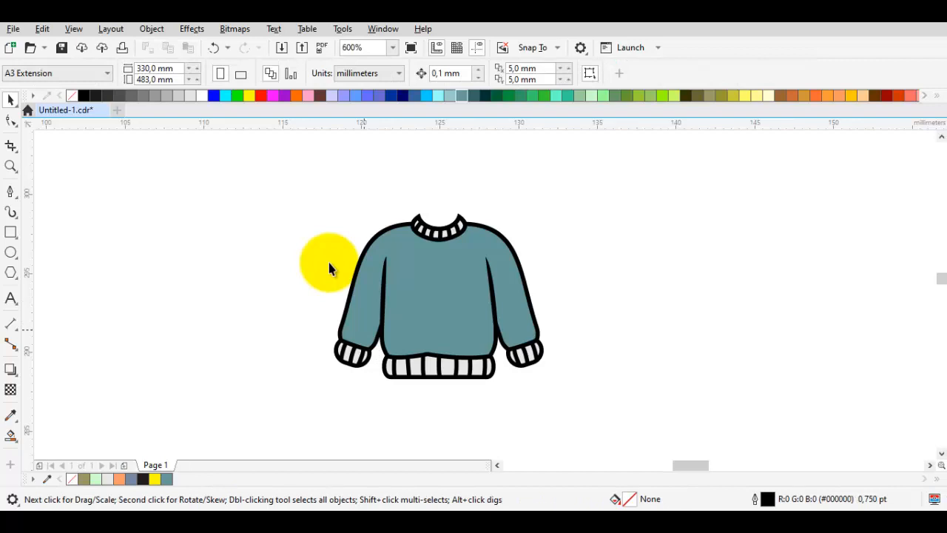
Draw a gently sagging curved line across the upper chest from one sleeve seam to the other.
{"action": "scroll", "coordinate": [329, 268], "scroll_direction": "up", "scroll_amount": 1}
{"action": "key", "text": "space"}
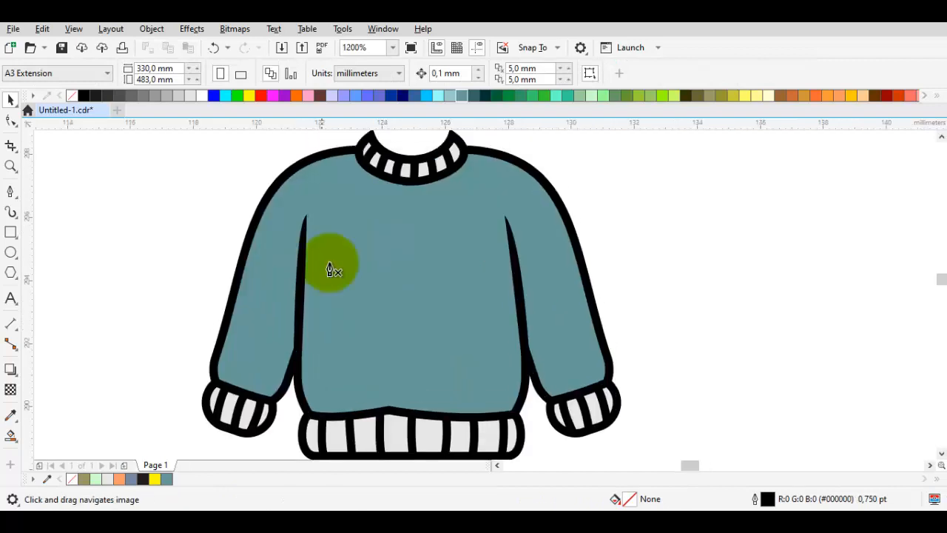
{"action": "scroll", "coordinate": [330, 268], "scroll_direction": "up", "scroll_amount": 1}
{"action": "left_click_drag", "start_coordinate": [453, 259], "coordinate": [487, 266]}
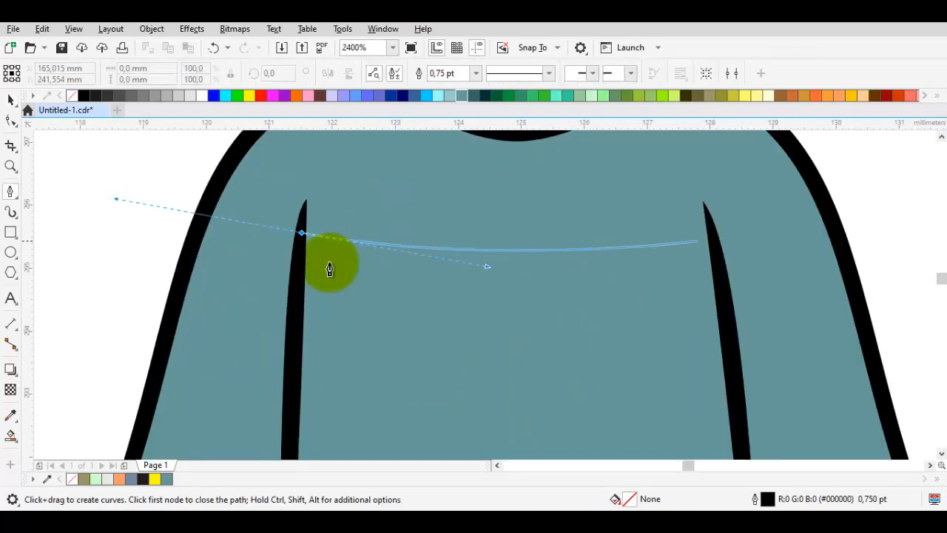
{"action": "left_click", "coordinate": [713, 235]}
{"action": "key", "text": "Escape"}
Draw a second curved line about 6.95 mm wide below the first, spanning from seam to seam.
{"action": "mouse_move", "coordinate": [293, 370]}
{"action": "left_mouse_down"}
{"action": "mouse_move", "coordinate": [324, 277]}
{"action": "mouse_move", "coordinate": [602, 283]}
{"action": "left_mouse_up"}
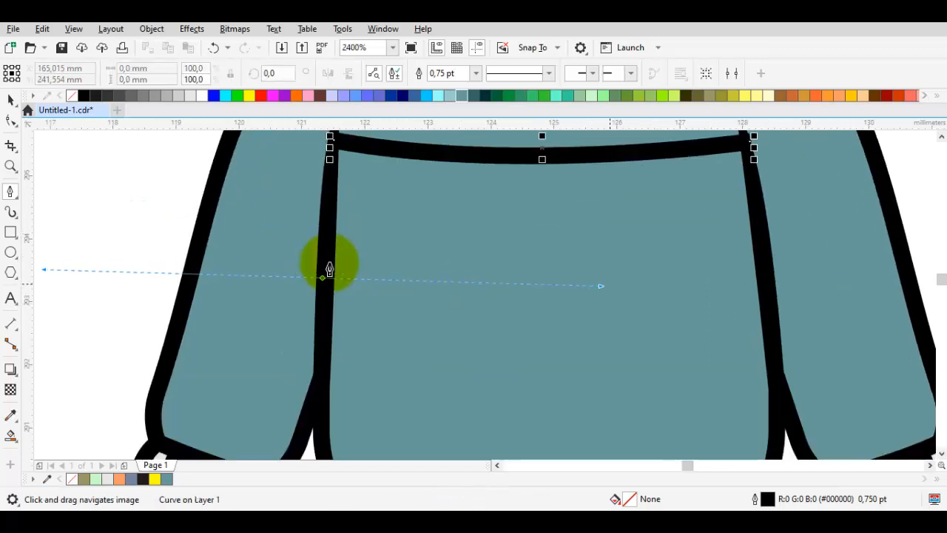
{"action": "left_click", "coordinate": [762, 259]}
{"action": "key", "text": "space"}
{"action": "left_click_drag", "start_coordinate": [760, 260], "coordinate": [695, 333]}
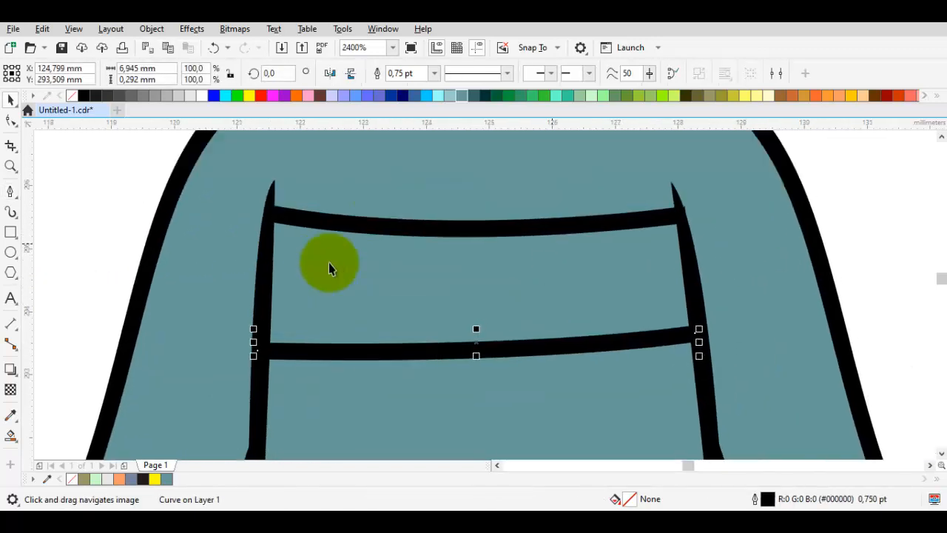
Set the outline width of both chest lines to 3.0 pt, after trying 8.0 pt and 2.0 pt.
{"action": "left_click", "coordinate": [541, 226], "text": "shift"}
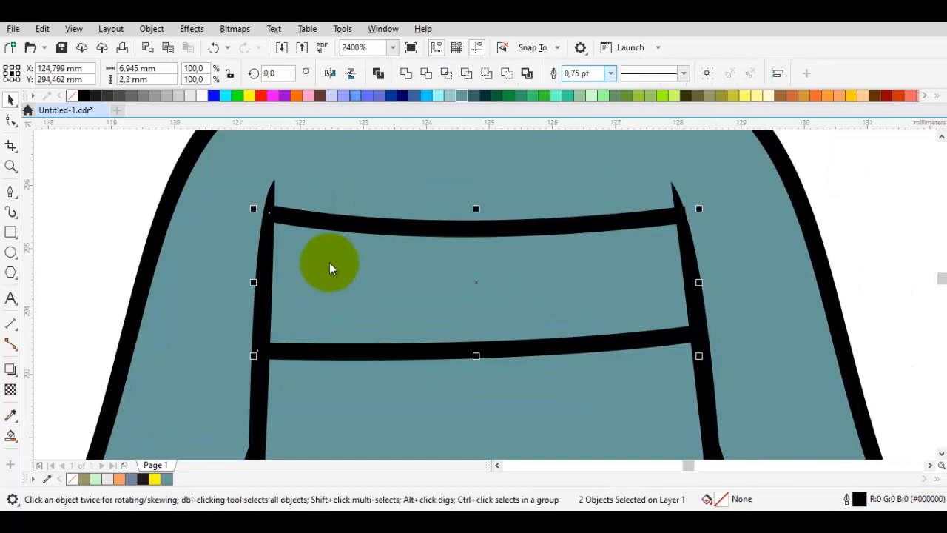
{"action": "left_click", "coordinate": [610, 73]}
{"action": "left_click", "coordinate": [575, 181]}
{"action": "left_click", "coordinate": [610, 73]}
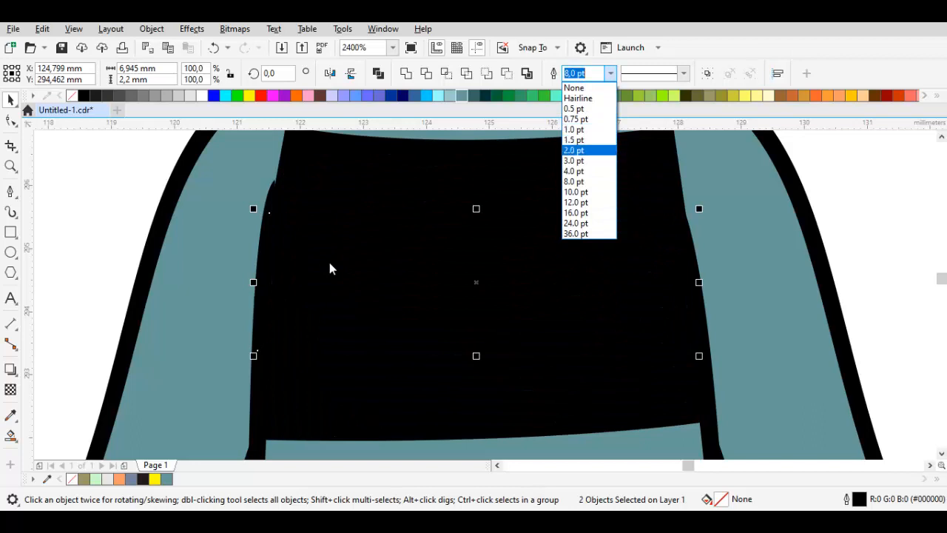
{"action": "left_click", "coordinate": [585, 150]}
{"action": "left_click", "coordinate": [610, 74]}
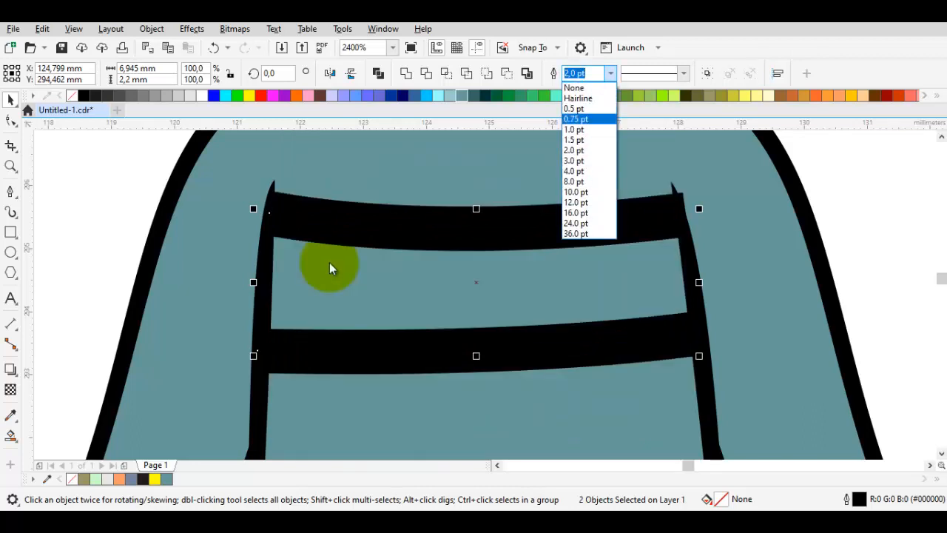
{"action": "left_click", "coordinate": [576, 161]}
{"action": "scroll", "coordinate": [580, 171], "scroll_direction": "down", "scroll_amount": 1}
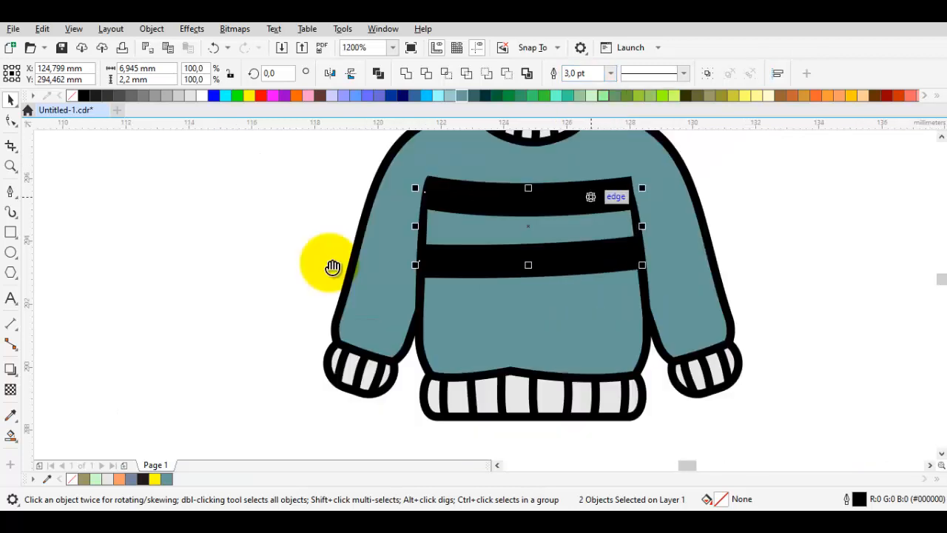
Convert the outlines of the two thick chest stripes to filled objects.
{"action": "left_click_drag", "start_coordinate": [589, 197], "coordinate": [539, 285]}
{"action": "key", "text": "ctrl+shift+q"}
{"action": "scroll", "coordinate": [511, 274], "scroll_direction": "up", "scroll_amount": 1}
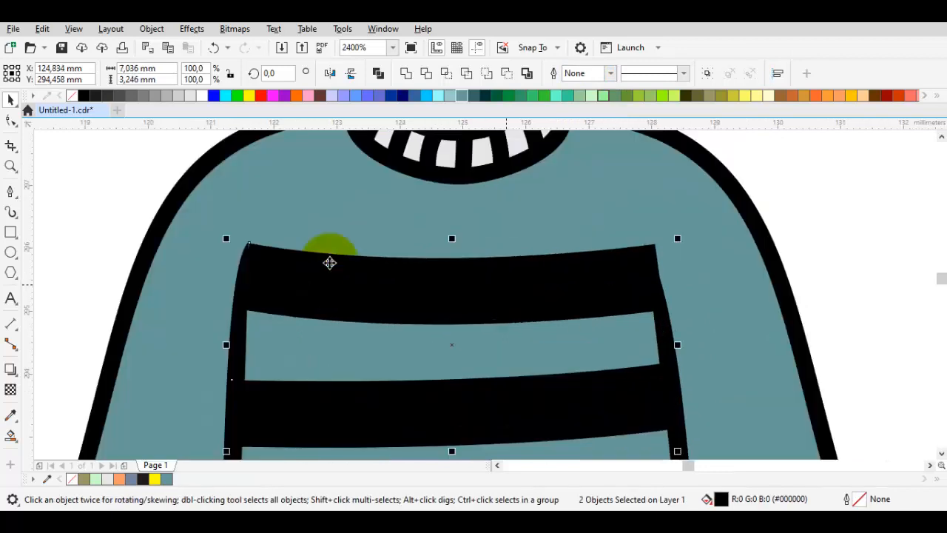
Try to intersect the two chest stripes with the teal sweater body, then delete the original stripes.
{"action": "left_click", "coordinate": [485, 171], "text": "shift"}
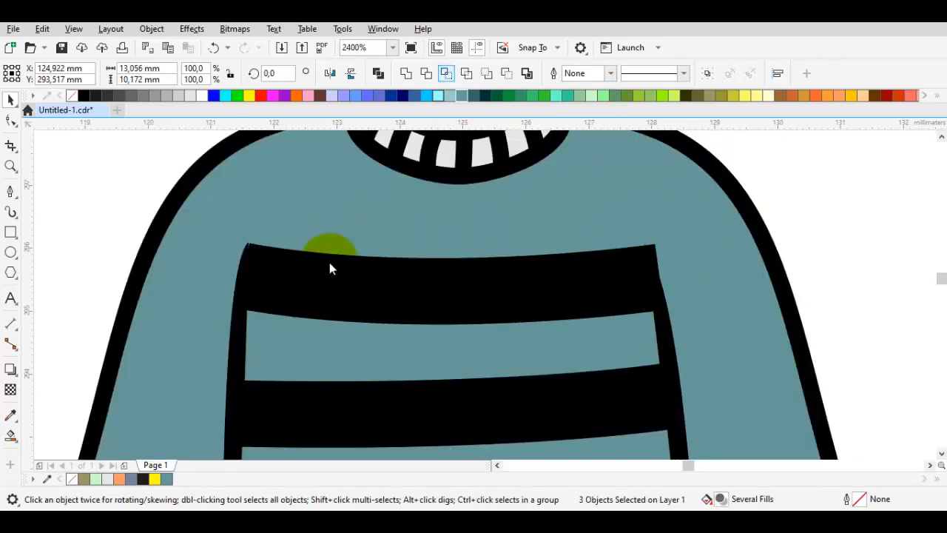
{"action": "left_click", "coordinate": [330, 267]}
{"action": "key", "text": "Delete"}
{"action": "left_click", "coordinate": [571, 405]}
{"action": "key", "text": "Delete"}
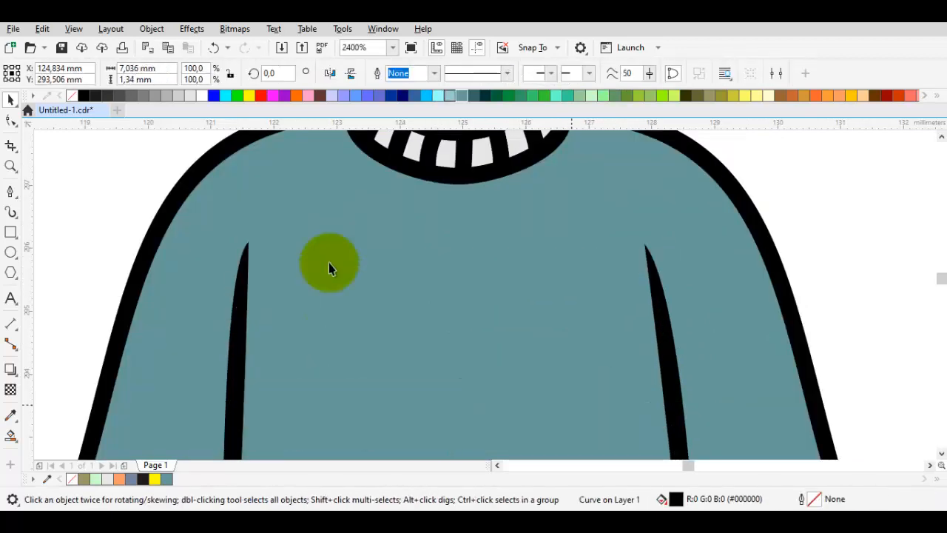
Check the nodes of the teal body shape and undo the deletion of the two chest stripes.
{"action": "key", "text": "F10"}
{"action": "left_click", "coordinate": [567, 393]}
{"action": "scroll", "coordinate": [564, 391], "scroll_direction": "down", "scroll_amount": 1}
{"action": "left_click_drag", "start_coordinate": [562, 389], "coordinate": [509, 282]}
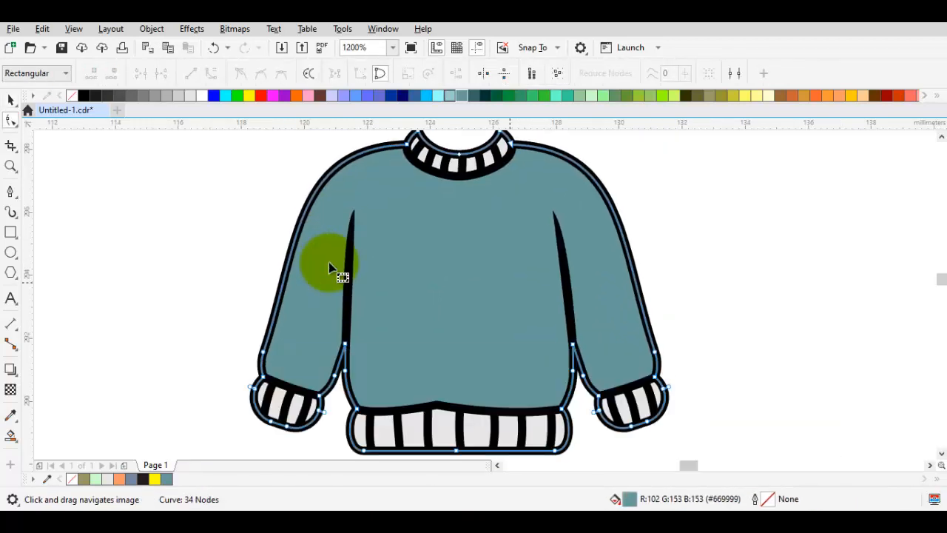
{"action": "key", "text": "ctrl+z"}
{"action": "key", "text": "ctrl+z"}
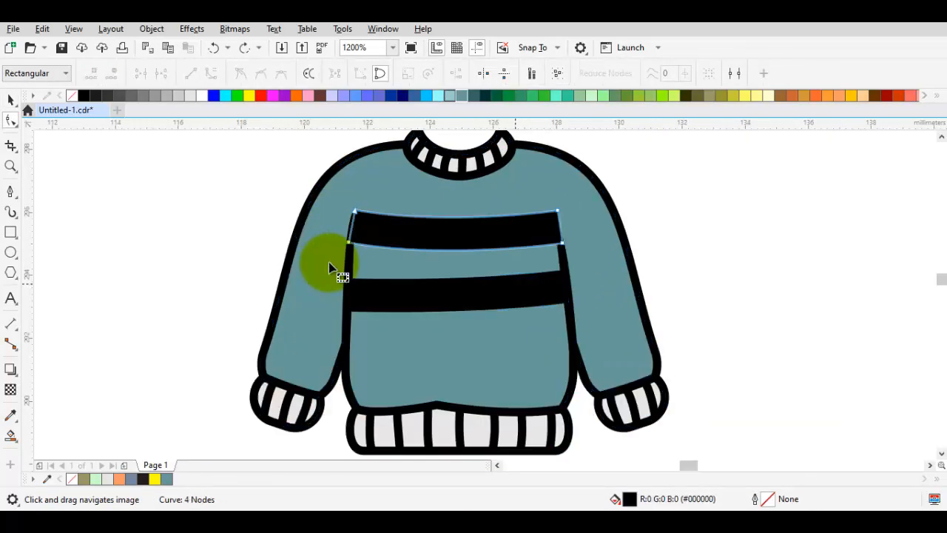
{"action": "key", "text": "space"}
{"action": "key", "text": "ctrl+z"}
{"action": "key", "text": "ctrl+shift+z"}
Select both chest stripes and fill them with dark blue (#003399).
{"action": "key", "text": "F10"}
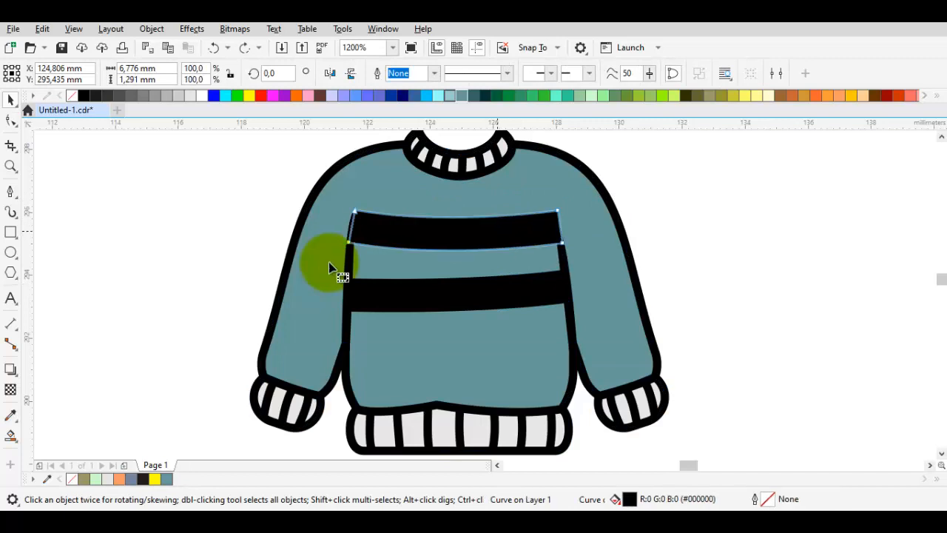
{"action": "left_click", "coordinate": [329, 267], "text": "shift"}
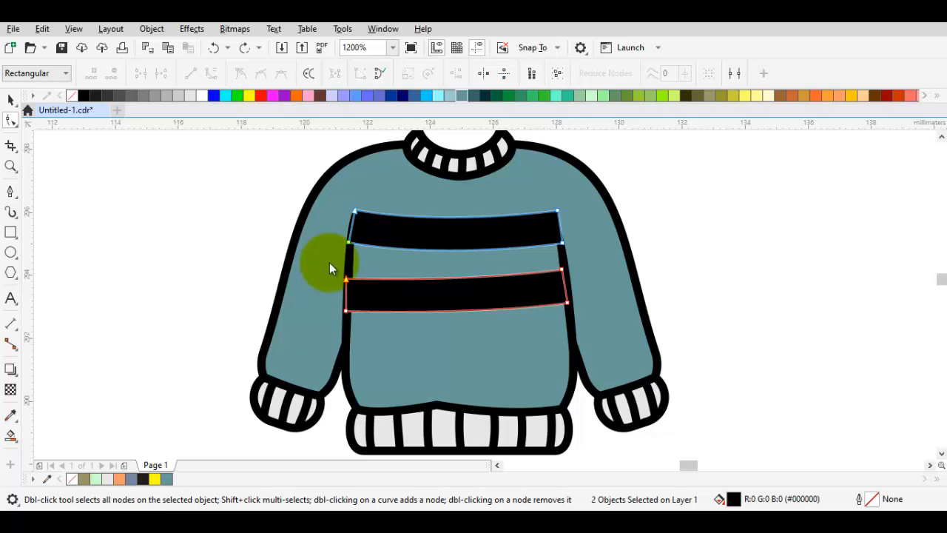
{"action": "key", "text": "ctrl+shift+z"}
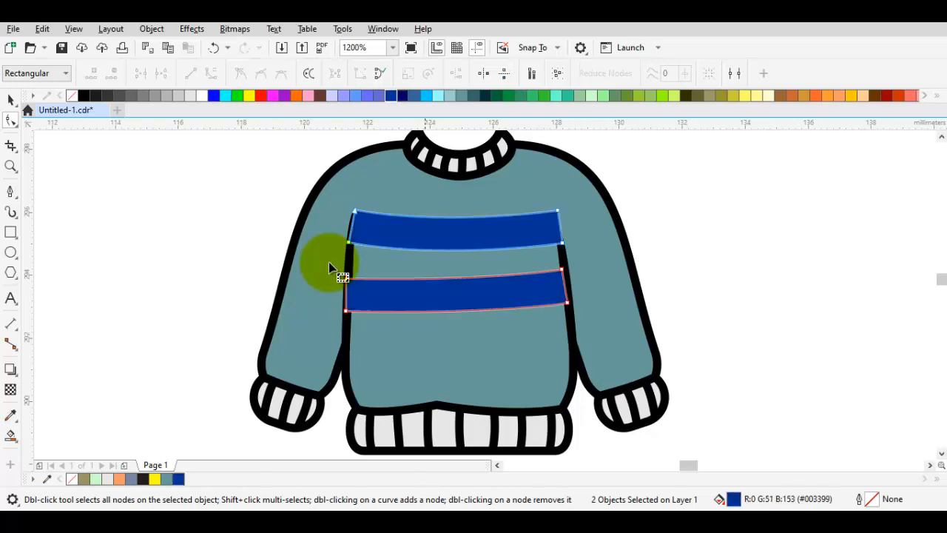
{"action": "key", "text": "space"}
{"action": "key", "text": "ctrl+shift+e"}
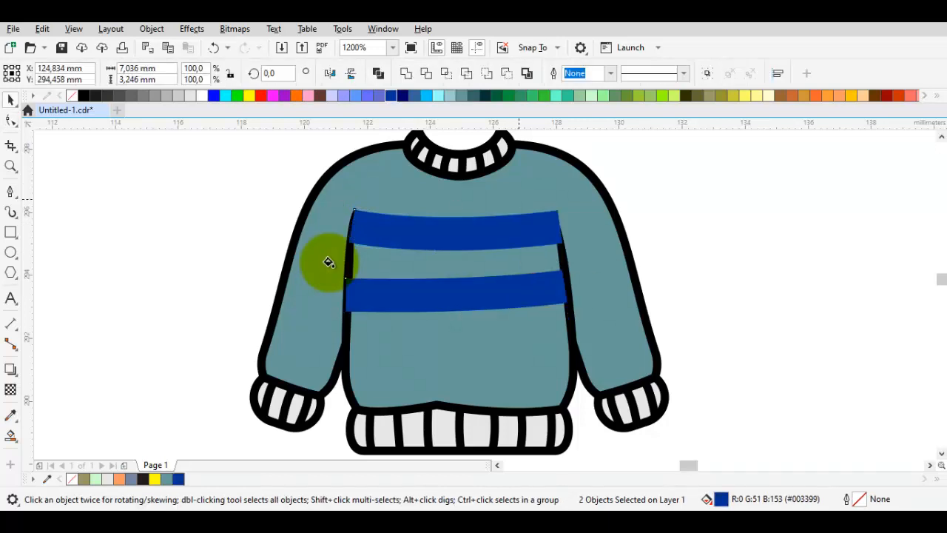
{"action": "key", "text": "space"}
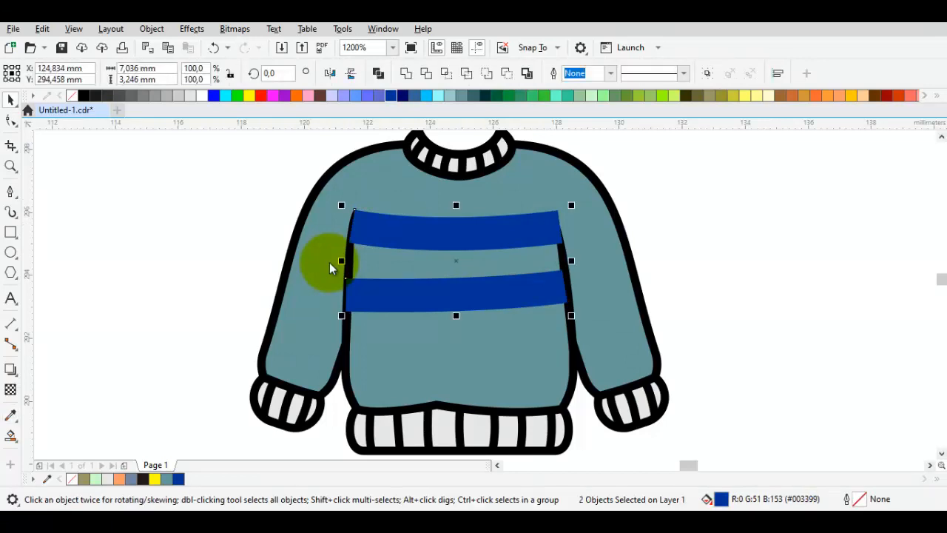
Fill both chest stripes with the dark green-teal shade #2A5248.
{"action": "left_click", "coordinate": [473, 95]}
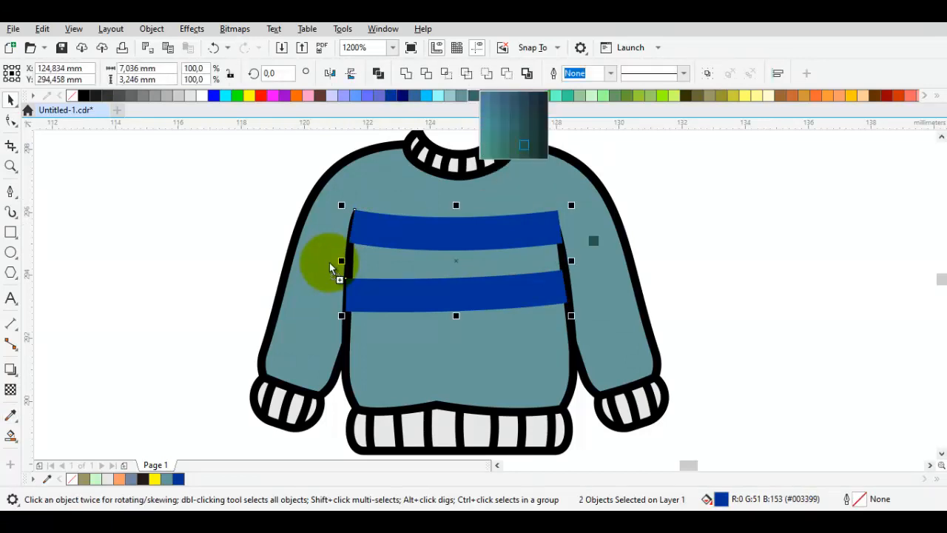
{"action": "left_click_drag", "start_coordinate": [524, 145], "coordinate": [523, 235]}
{"action": "key", "text": "ctrl+shift+e"}
{"action": "left_click", "coordinate": [513, 242]}
{"action": "left_click", "coordinate": [510, 285]}
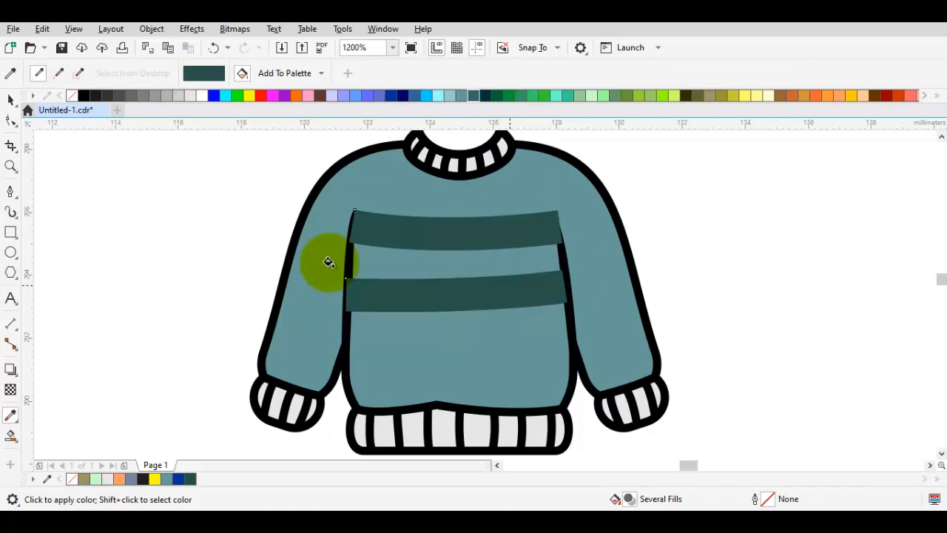
{"action": "key", "text": "space"}
Reorder both chest stripes directly in front of the teal sweater body, beneath the black sleeve seams.
{"action": "right_click", "coordinate": [510, 285]}
{"action": "mouse_move", "coordinate": [544, 250]}
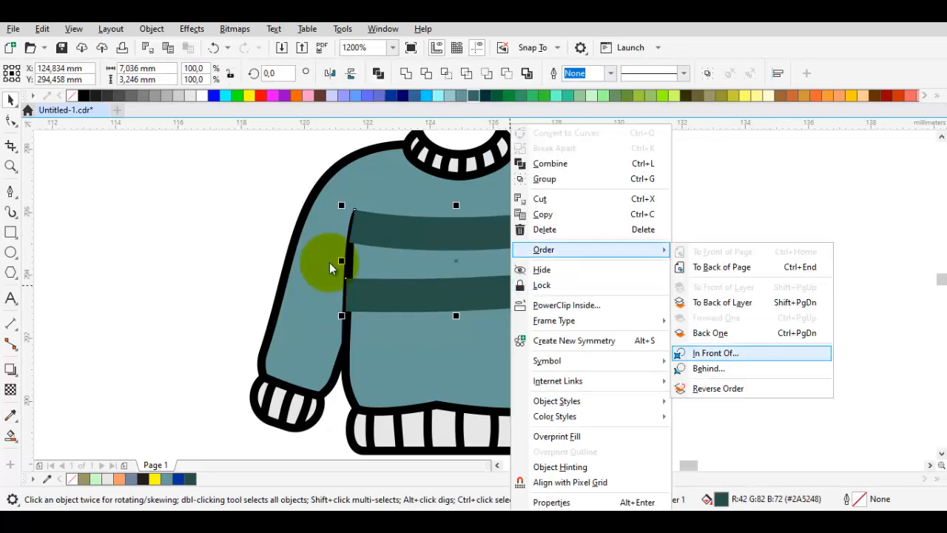
{"action": "left_click", "coordinate": [716, 353]}
{"action": "left_click", "coordinate": [551, 307]}
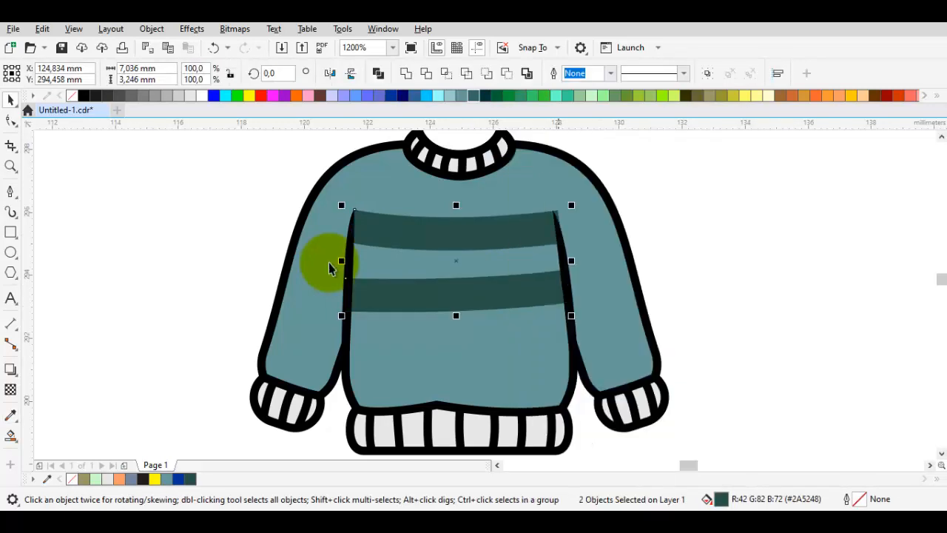
{"action": "scroll", "coordinate": [330, 268], "scroll_direction": "up", "scroll_amount": 3}
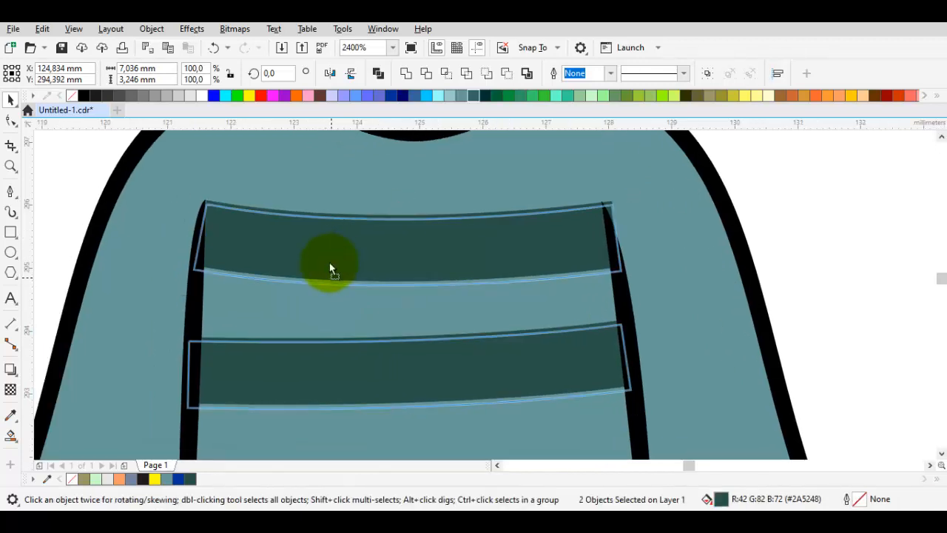
Reposition the corner nodes of the upper chest stripe so its ends sit within the black sleeve seams.
{"action": "scroll", "coordinate": [330, 267], "scroll_direction": "up", "scroll_amount": 6}
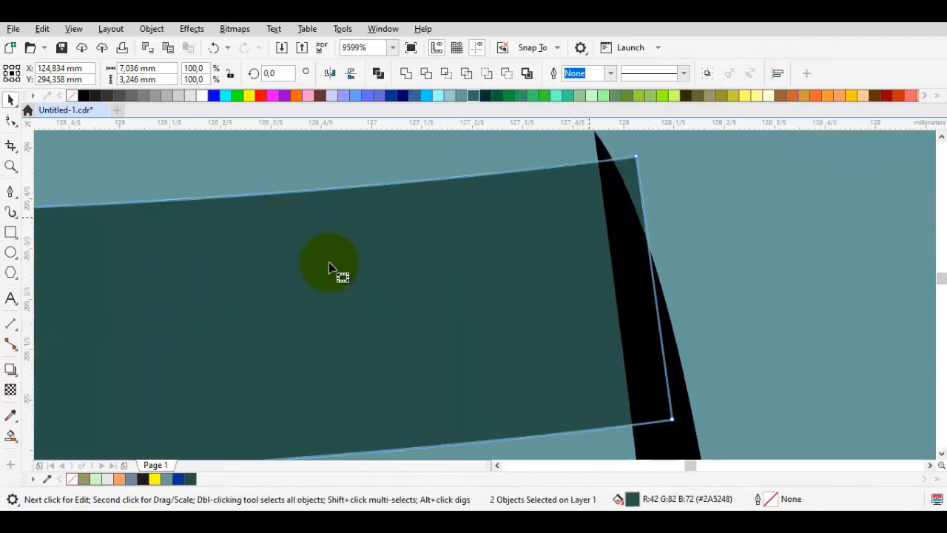
{"action": "key", "text": "F10"}
{"action": "left_click_drag", "start_coordinate": [636, 157], "coordinate": [599, 146]}
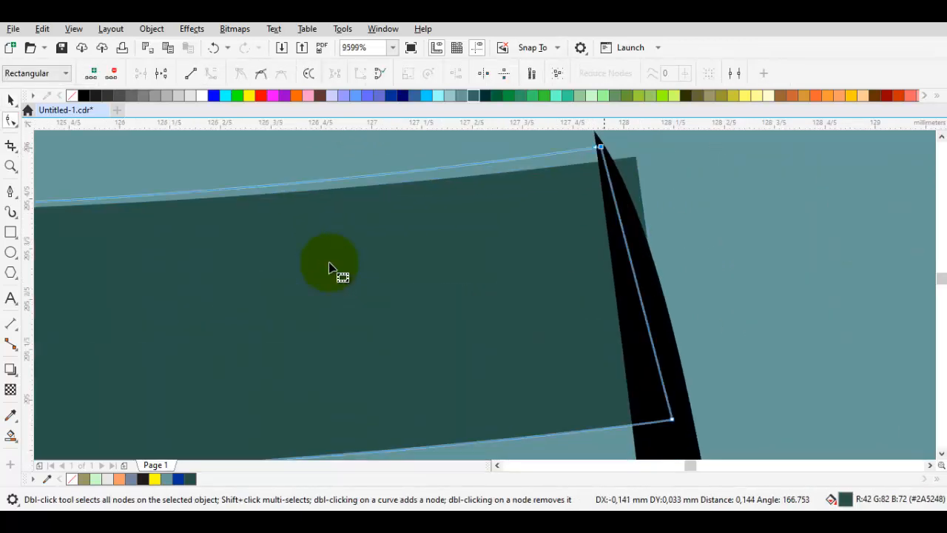
{"action": "scroll", "coordinate": [607, 181], "scroll_direction": "down", "scroll_amount": 2}
{"action": "scroll", "coordinate": [236, 190], "scroll_direction": "up", "scroll_amount": 1}
{"action": "left_click_drag", "start_coordinate": [237, 190], "coordinate": [404, 238]}
{"action": "scroll", "coordinate": [341, 227], "scroll_direction": "up", "scroll_amount": 1}
{"action": "scroll", "coordinate": [330, 268], "scroll_direction": "down", "scroll_amount": 3}
{"action": "scroll", "coordinate": [330, 268], "scroll_direction": "up", "scroll_amount": 2}
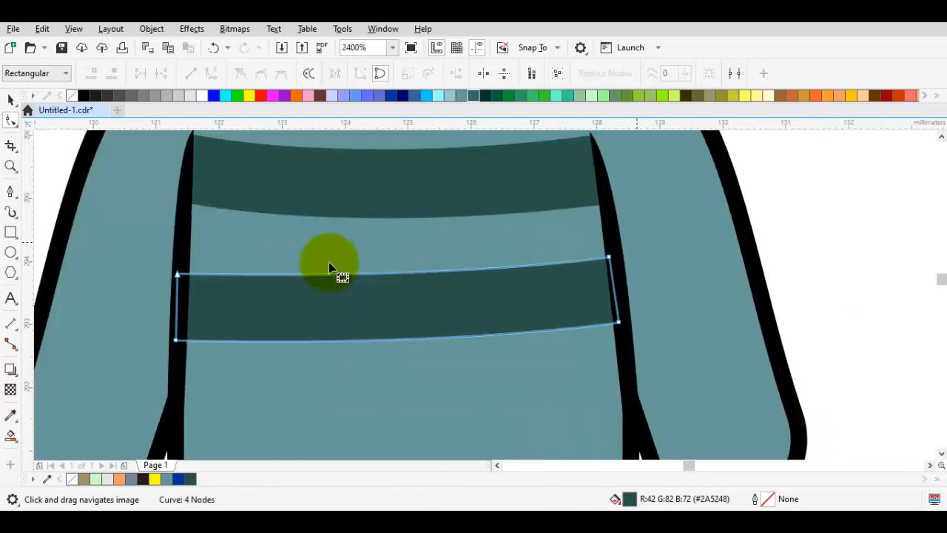
{"action": "key", "text": "space"}
{"action": "scroll", "coordinate": [330, 268], "scroll_direction": "down", "scroll_amount": 3}
{"action": "left_click", "coordinate": [330, 268]}
{"action": "scroll", "coordinate": [330, 267], "scroll_direction": "up", "scroll_amount": 2}
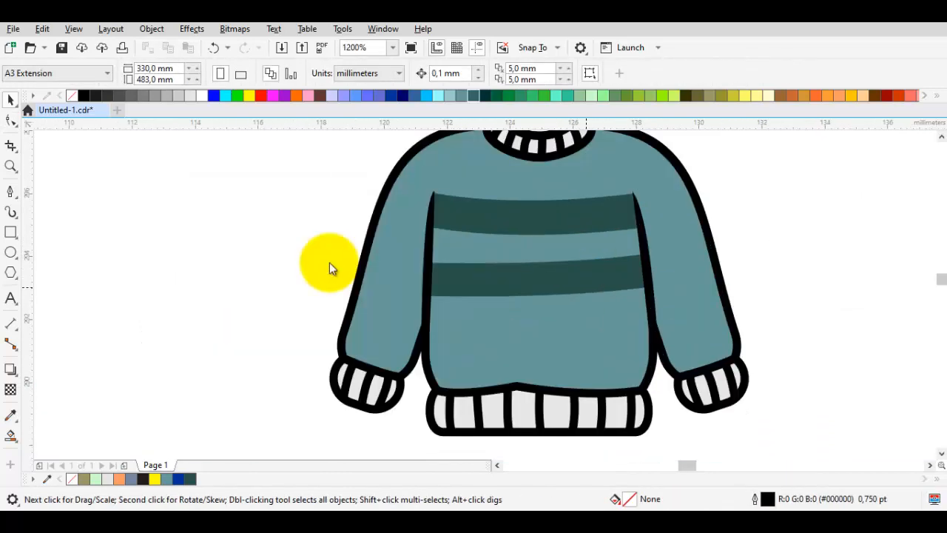
Select both chest stripes and stretch them together slightly taller downwards.
{"action": "key", "text": "space"}
{"action": "key", "text": "space"}
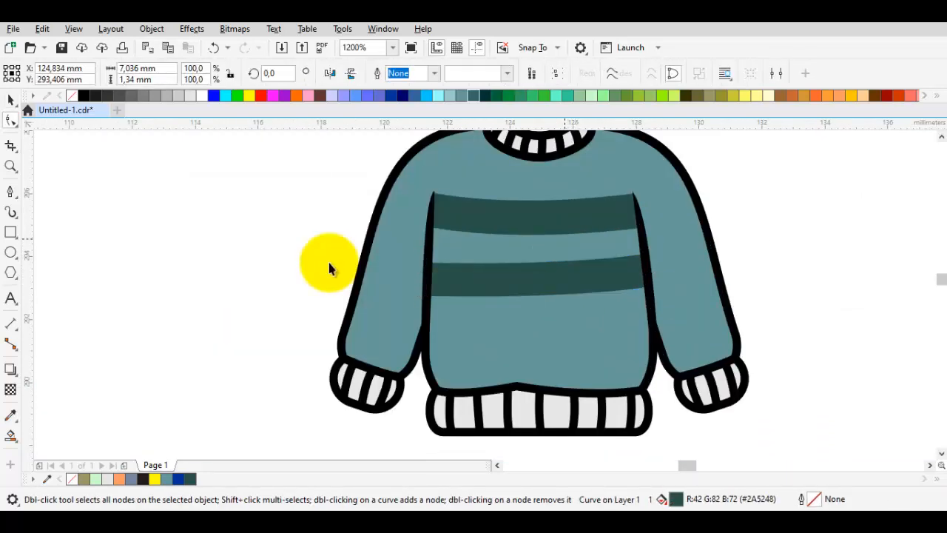
{"action": "left_click", "coordinate": [540, 218]}
{"action": "left_click", "coordinate": [537, 284], "text": "shift"}
{"action": "left_click_drag", "start_coordinate": [537, 300], "coordinate": [527, 289]}
{"action": "left_click", "coordinate": [777, 290]}
{"action": "scroll", "coordinate": [776, 290], "scroll_direction": "down", "scroll_amount": 1}
{"action": "scroll", "coordinate": [533, 290], "scroll_direction": "down", "scroll_amount": 1}
{"action": "scroll", "coordinate": [514, 273], "scroll_direction": "up", "scroll_amount": 1}
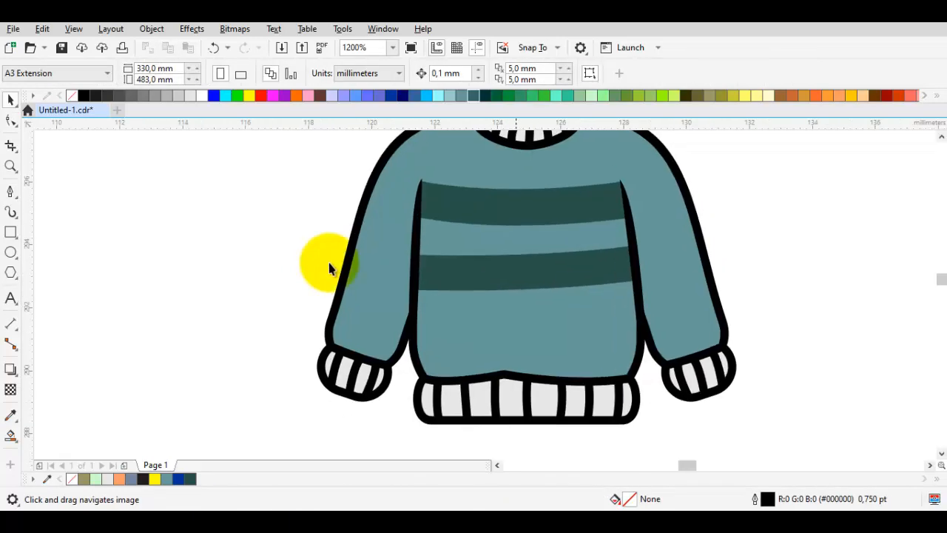
Duplicate the lower chest stripe and squash the copy to about 0.27 mm tall in the gap between the two stripes.
{"action": "key", "text": "space"}
{"action": "left_click", "coordinate": [329, 266]}
{"action": "scroll", "coordinate": [330, 265], "scroll_direction": "up", "scroll_amount": 1}
{"action": "left_click_drag", "start_coordinate": [533, 335], "coordinate": [533, 298]}
{"action": "left_click_drag", "start_coordinate": [530, 356], "coordinate": [526, 279]}
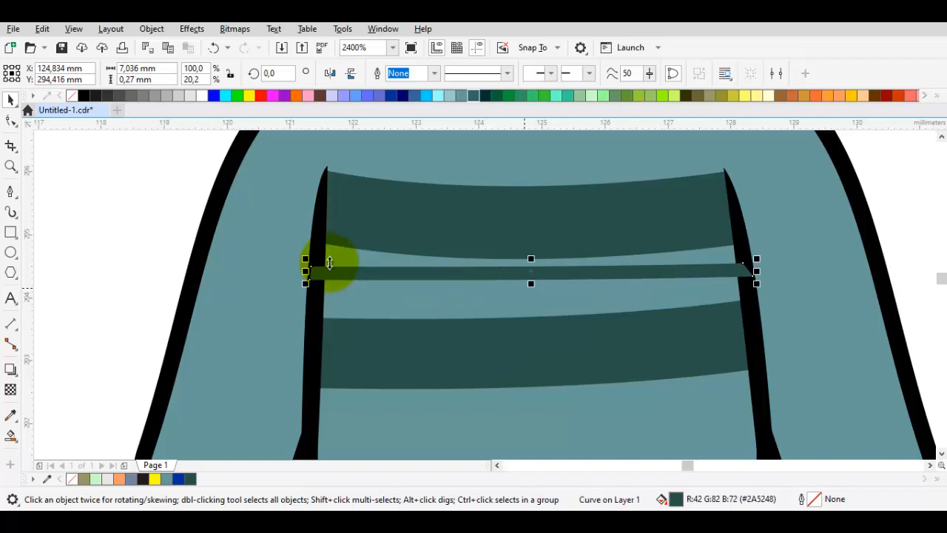
Add a middle node to the upper and lower edges of the thin stripe and lower them into a downward curve.
{"action": "key", "text": "F10"}
{"action": "key", "text": "shift+F2"}
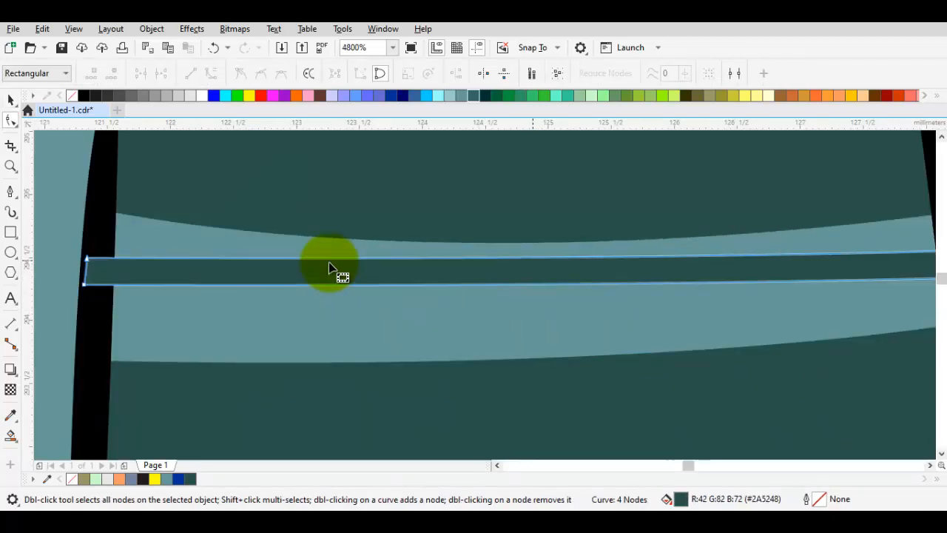
{"action": "double_click", "coordinate": [534, 258]}
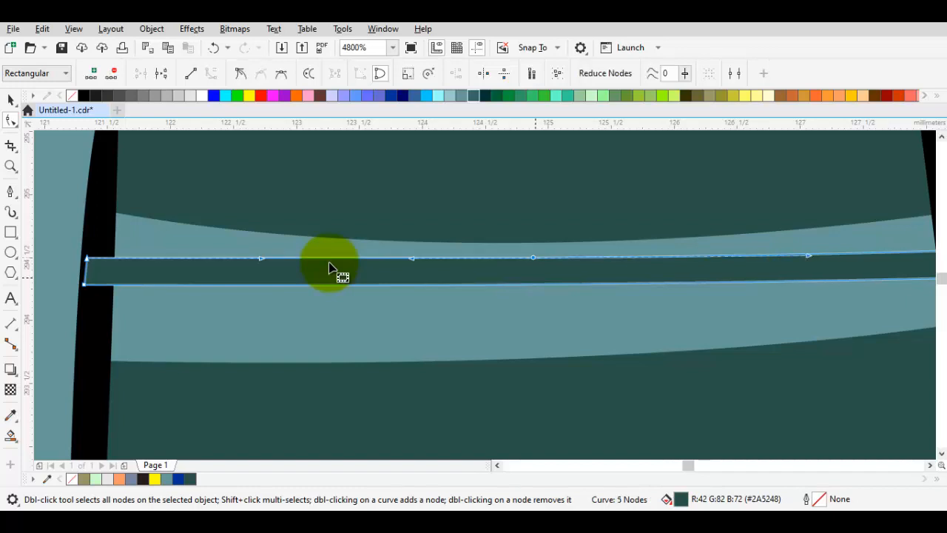
{"action": "left_click", "coordinate": [534, 273]}
{"action": "double_click", "coordinate": [535, 284]}
{"action": "left_click_drag", "start_coordinate": [535, 285], "coordinate": [532, 305]}
{"action": "key", "text": "space"}
{"action": "scroll", "coordinate": [532, 304], "scroll_direction": "down", "scroll_amount": 1}
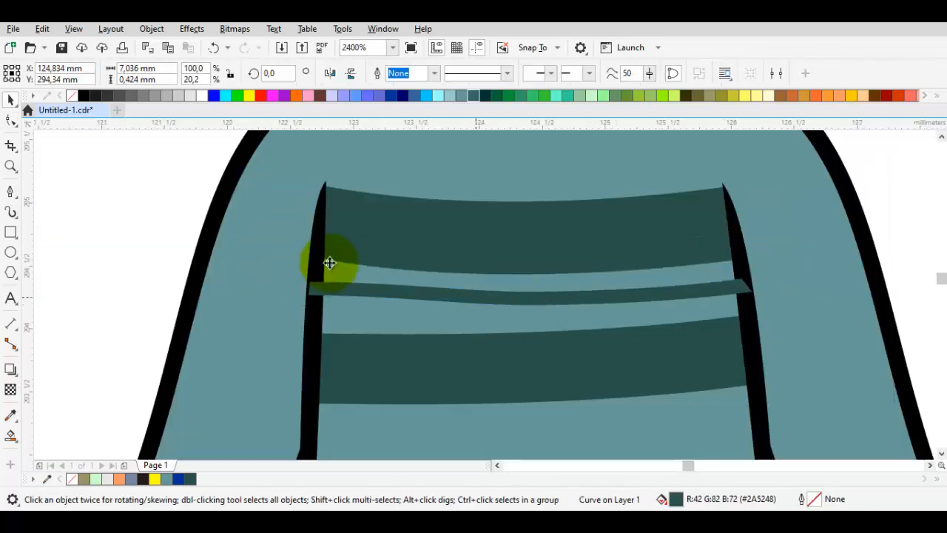
Adjust the curve handles at the thin stripe's left end so both its edges slope smoothly towards the middle.
{"action": "scroll", "coordinate": [329, 264], "scroll_direction": "up", "scroll_amount": 1}
{"action": "key", "text": "space"}
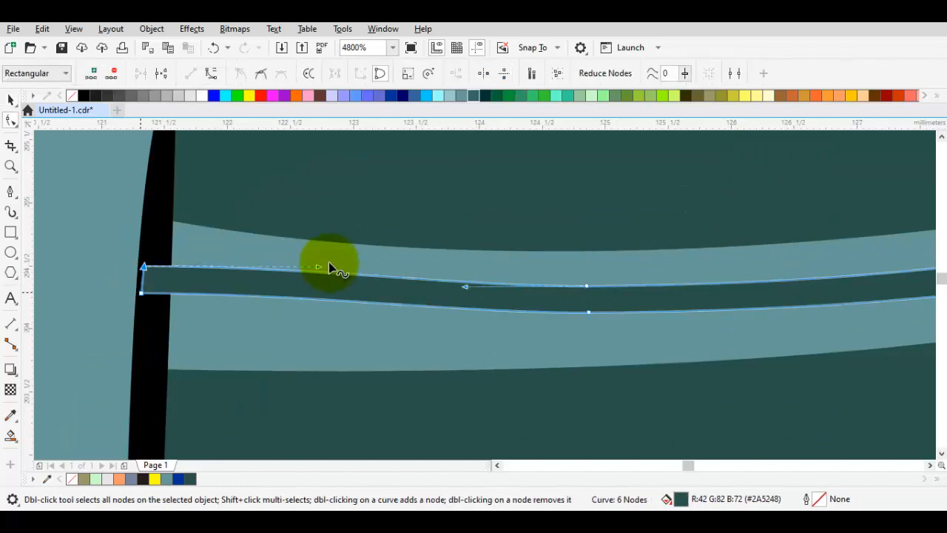
{"action": "left_click_drag", "start_coordinate": [319, 266], "coordinate": [312, 279]}
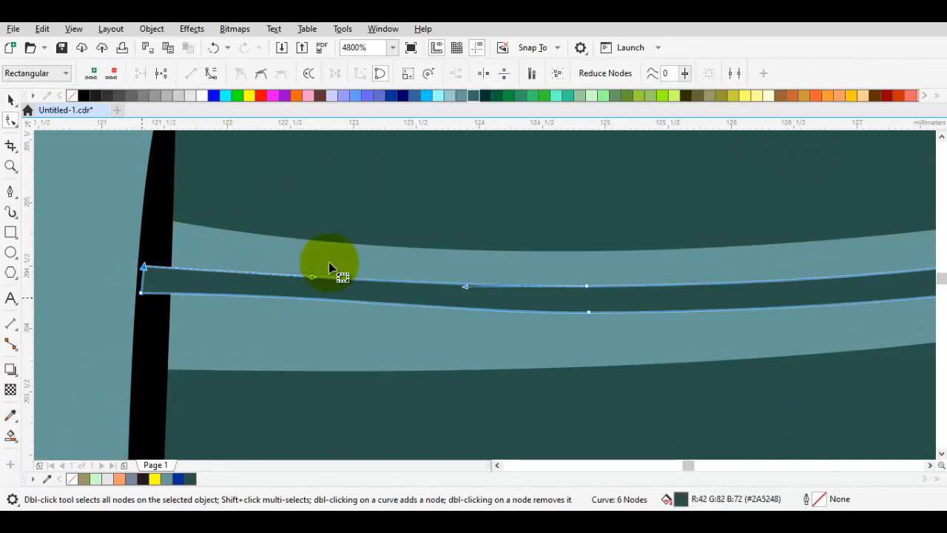
{"action": "left_click", "coordinate": [154, 326]}
{"action": "left_click", "coordinate": [329, 267]}
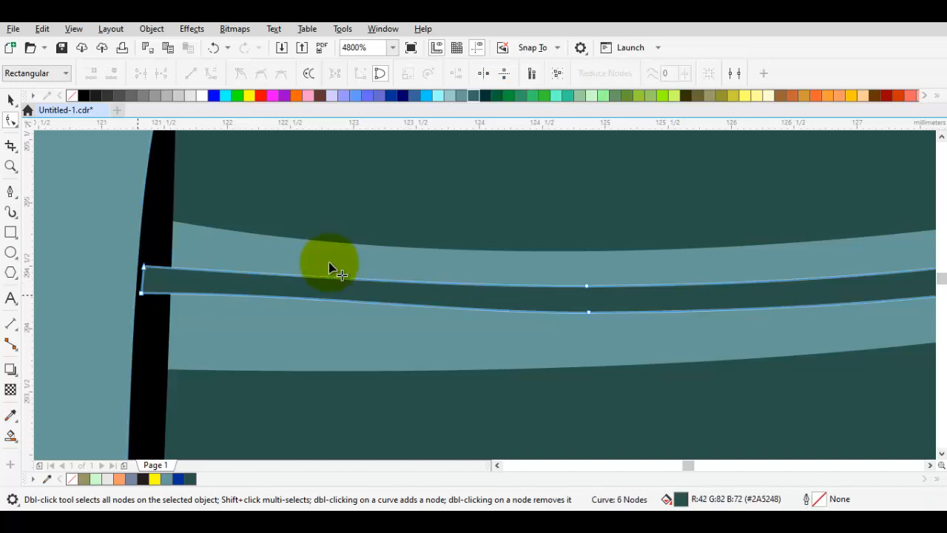
{"action": "left_click_drag", "start_coordinate": [317, 294], "coordinate": [312, 310]}
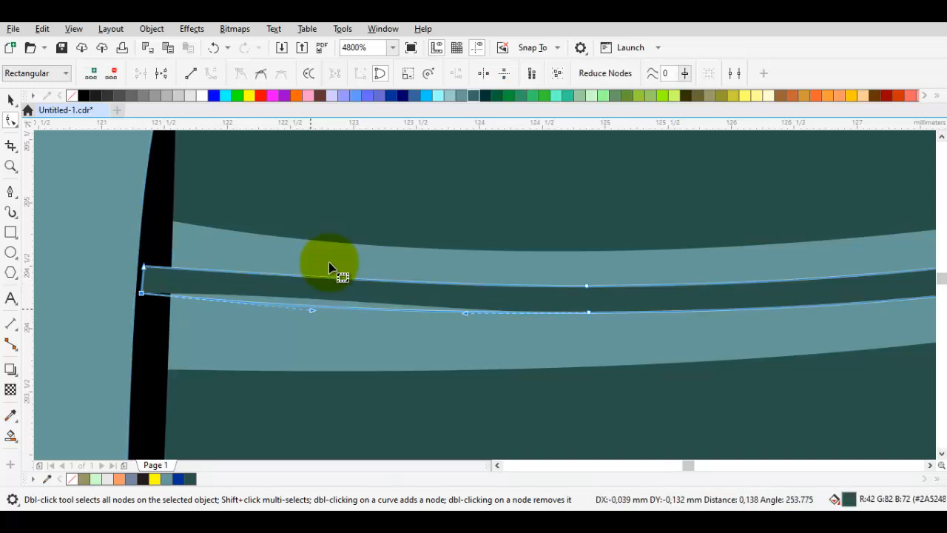
Stretch the thin middle stripe to about 0.57 mm tall and combine it with the upper chest stripe.
{"action": "key", "text": "space"}
{"action": "scroll", "coordinate": [602, 309], "scroll_direction": "up", "scroll_amount": 1}
{"action": "left_click_drag", "start_coordinate": [568, 321], "coordinate": [568, 359]}
{"action": "scroll", "coordinate": [576, 362], "scroll_direction": "down", "scroll_amount": 2}
{"action": "scroll", "coordinate": [642, 331], "scroll_direction": "up", "scroll_amount": 1}
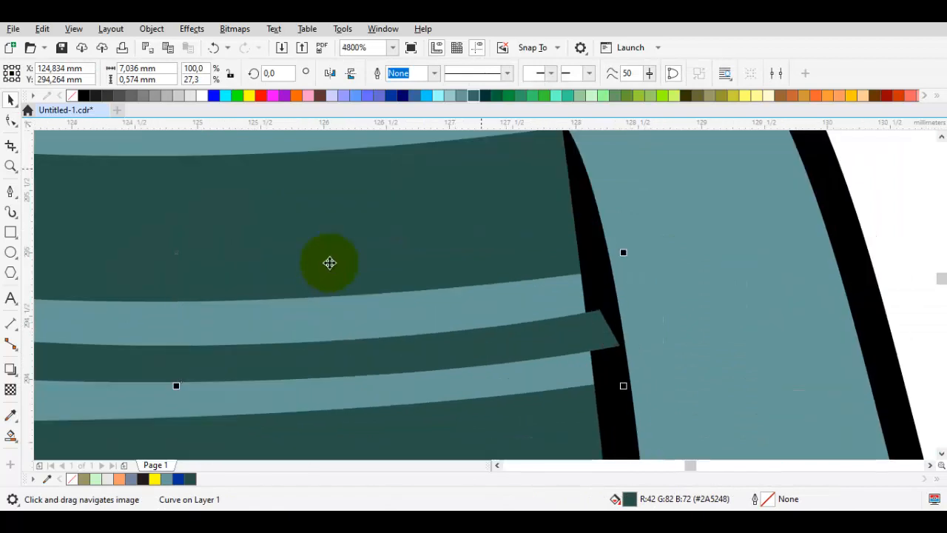
{"action": "left_click", "coordinate": [331, 268], "text": "shift"}
{"action": "scroll", "coordinate": [329, 263], "scroll_direction": "down", "scroll_amount": 3}
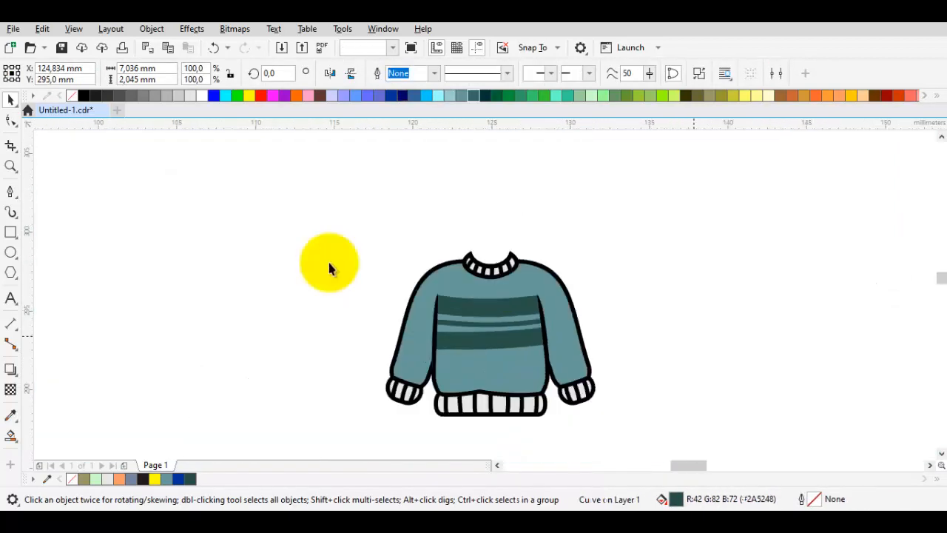
{"action": "left_click", "coordinate": [329, 263]}
{"action": "scroll", "coordinate": [330, 265], "scroll_direction": "up", "scroll_amount": 1}
{"action": "scroll", "coordinate": [330, 268], "scroll_direction": "up", "scroll_amount": 1}
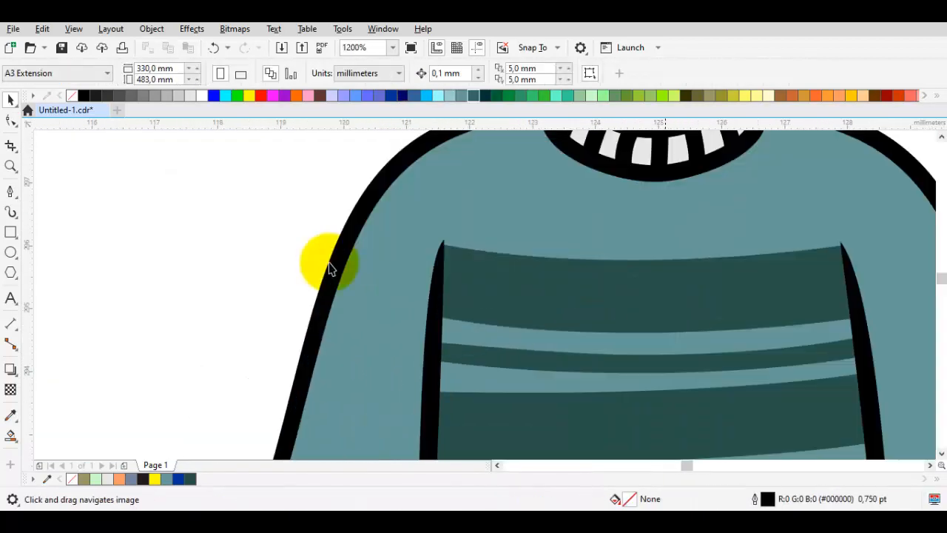
Reduce the combined upper and thin stripes slightly to about 2 mm in overall height.
{"action": "left_click", "coordinate": [330, 268]}
{"action": "left_click_drag", "start_coordinate": [463, 215], "coordinate": [463, 219]}
{"action": "scroll", "coordinate": [330, 266], "scroll_direction": "down", "scroll_amount": 2}
{"action": "left_click", "coordinate": [330, 268]}
{"action": "left_click", "coordinate": [330, 268]}
{"action": "scroll", "coordinate": [330, 267], "scroll_direction": "up", "scroll_amount": 2}
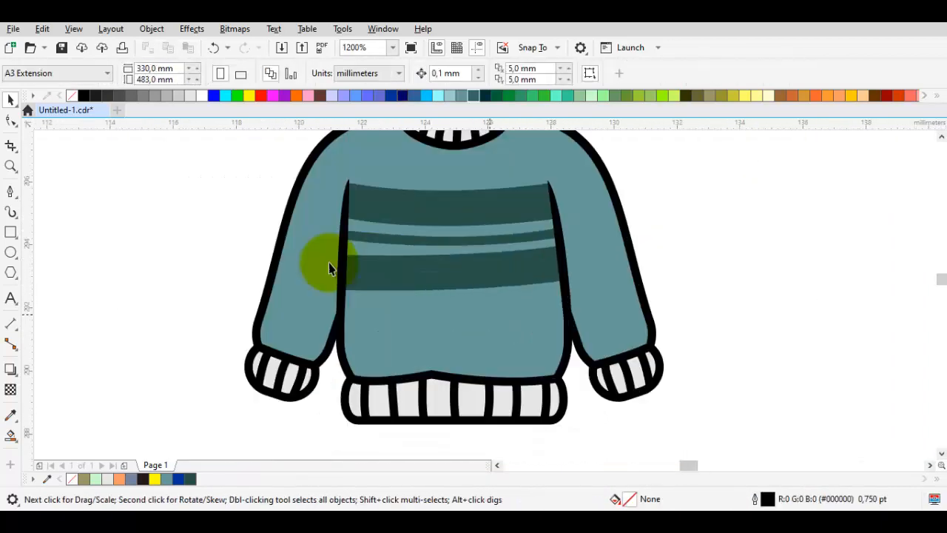
Break the combined upper and thin chest stripes apart into separate curves.
{"action": "scroll", "coordinate": [330, 268], "scroll_direction": "down", "scroll_amount": 1}
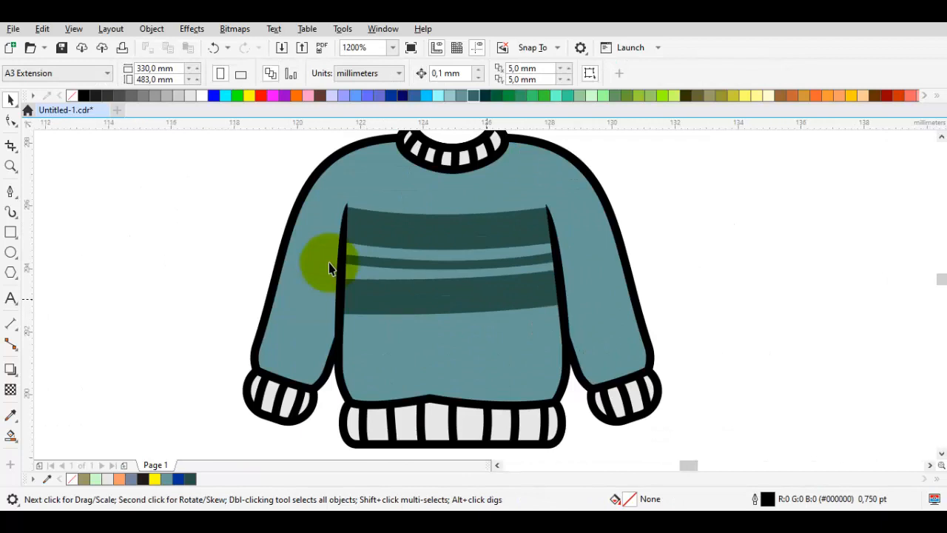
{"action": "right_click", "coordinate": [487, 299]}
{"action": "left_click", "coordinate": [404, 264]}
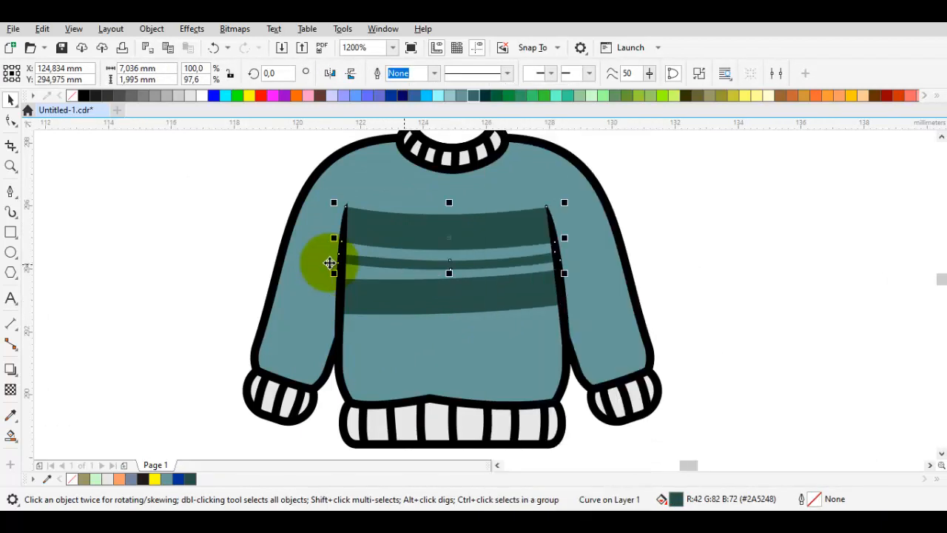
{"action": "right_click", "coordinate": [404, 264]}
{"action": "left_click", "coordinate": [443, 143]}
{"action": "scroll", "coordinate": [432, 273], "scroll_direction": "up", "scroll_amount": 1}
{"action": "key", "text": "Escape"}
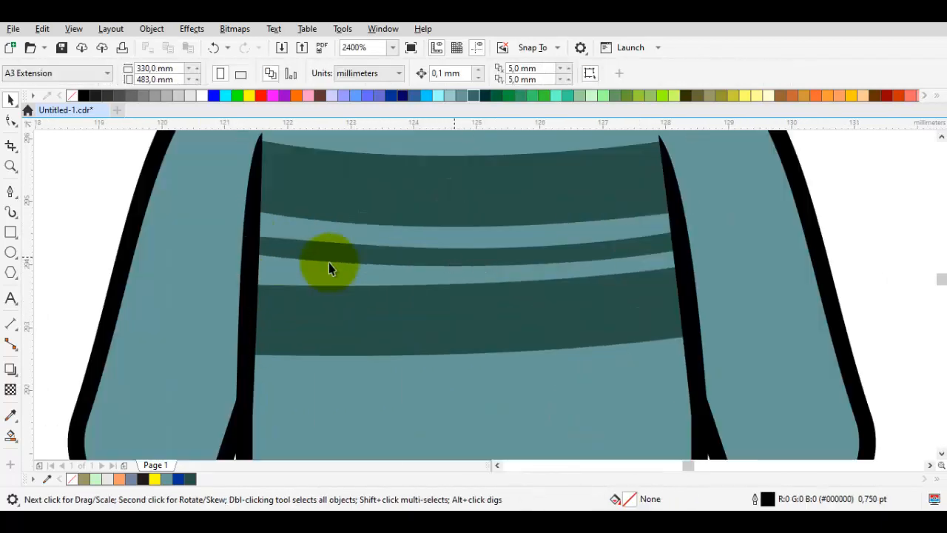
Place a copy of the thin stripe below the lower chest stripe and flatten it to about 0.29 mm tall.
{"action": "mouse_move", "coordinate": [455, 256]}
{"action": "left_mouse_down"}
{"action": "mouse_move", "coordinate": [462, 387]}
{"action": "mouse_move", "coordinate": [462, 379]}
{"action": "left_mouse_up"}
{"action": "right_click", "coordinate": [456, 382]}
{"action": "scroll", "coordinate": [470, 391], "scroll_direction": "up", "scroll_amount": 1}
{"action": "left_click_drag", "start_coordinate": [473, 378], "coordinate": [201, 340]}
{"action": "left_click", "coordinate": [200, 333]}
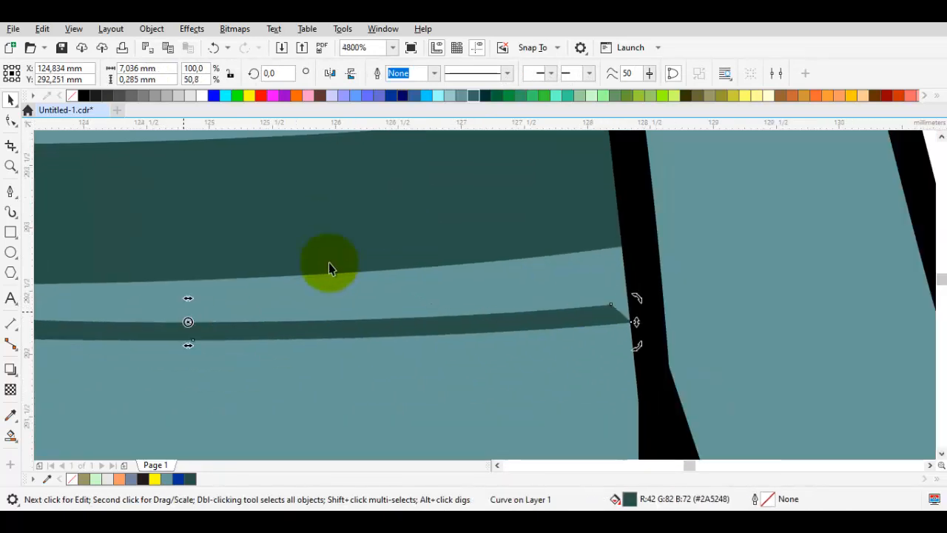
Extend the end nodes of the lowest thin stripe into the black sleeve seams on both sides.
{"action": "key", "text": "F10"}
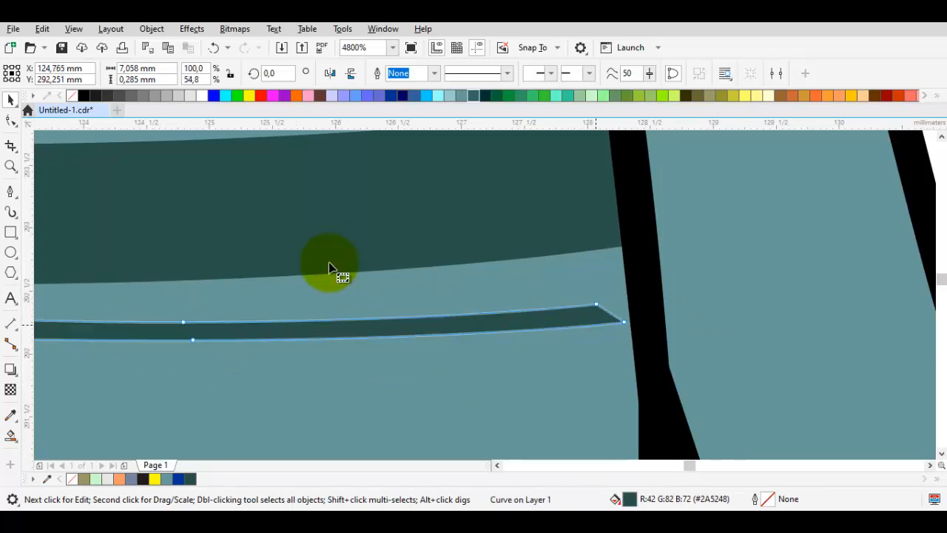
{"action": "left_click_drag", "start_coordinate": [624, 322], "coordinate": [658, 299]}
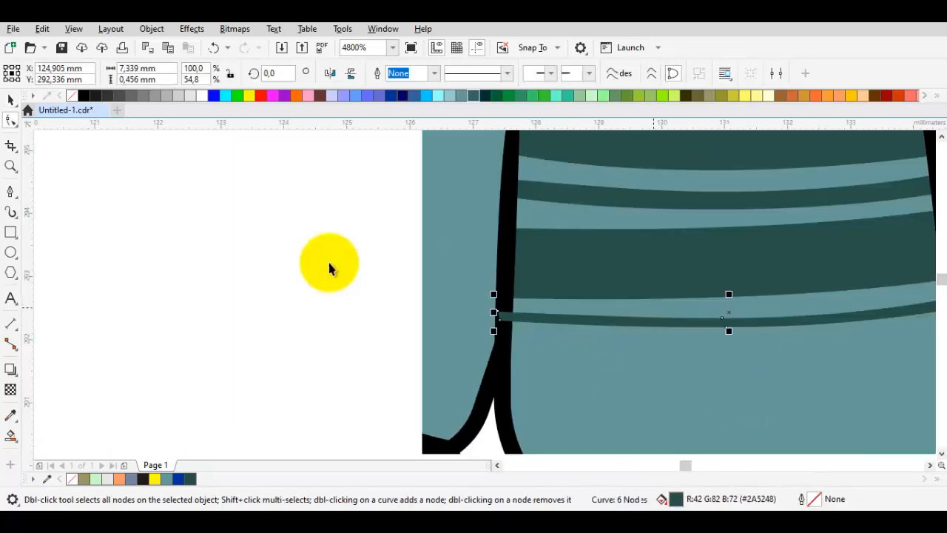
{"action": "left_click_drag", "start_coordinate": [654, 308], "coordinate": [755, 304]}
{"action": "key", "text": "F10"}
{"action": "scroll", "coordinate": [610, 316], "scroll_direction": "up", "scroll_amount": 1}
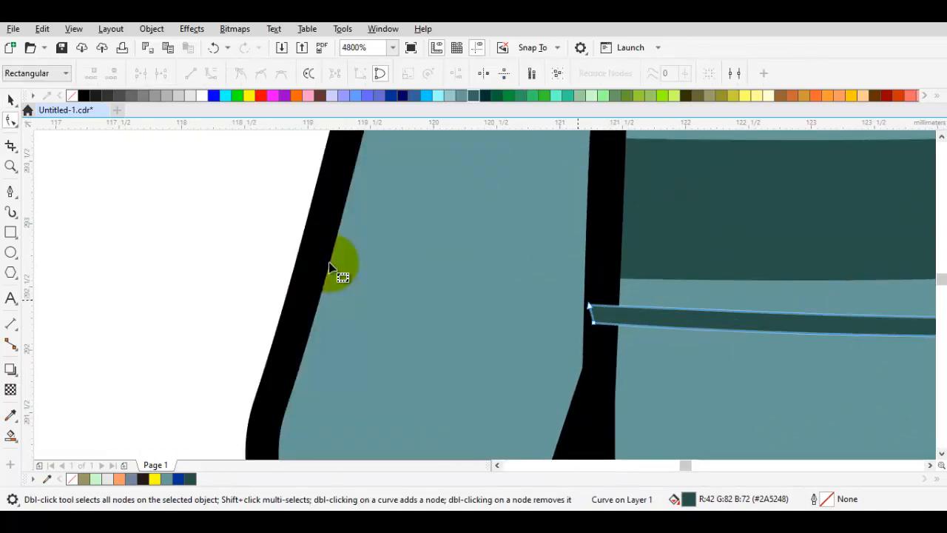
{"action": "left_click_drag", "start_coordinate": [580, 296], "coordinate": [591, 341]}
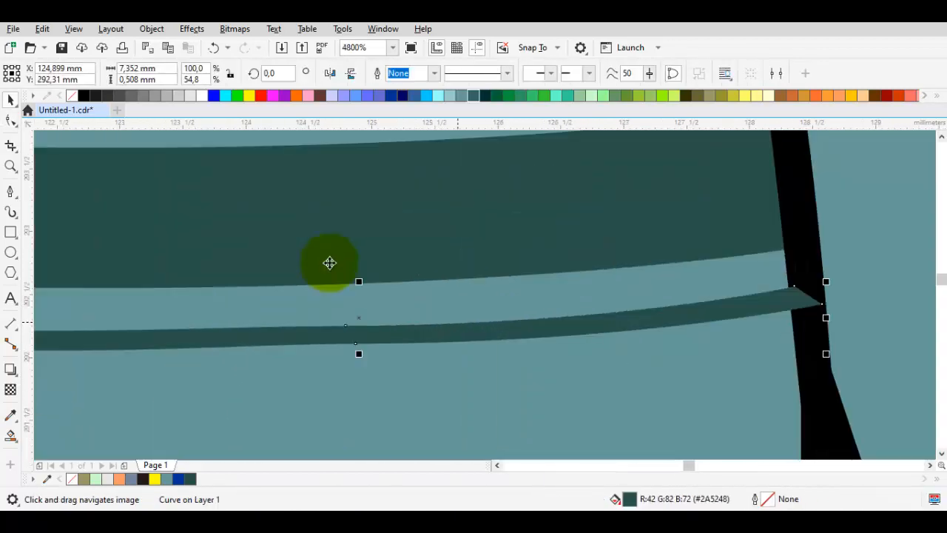
Move the lowest thin stripe up closer to the lower chest stripe and combine the two into one curve.
{"action": "left_click_drag", "start_coordinate": [329, 262], "coordinate": [329, 263]}
{"action": "scroll", "coordinate": [330, 262], "scroll_direction": "down", "scroll_amount": 1}
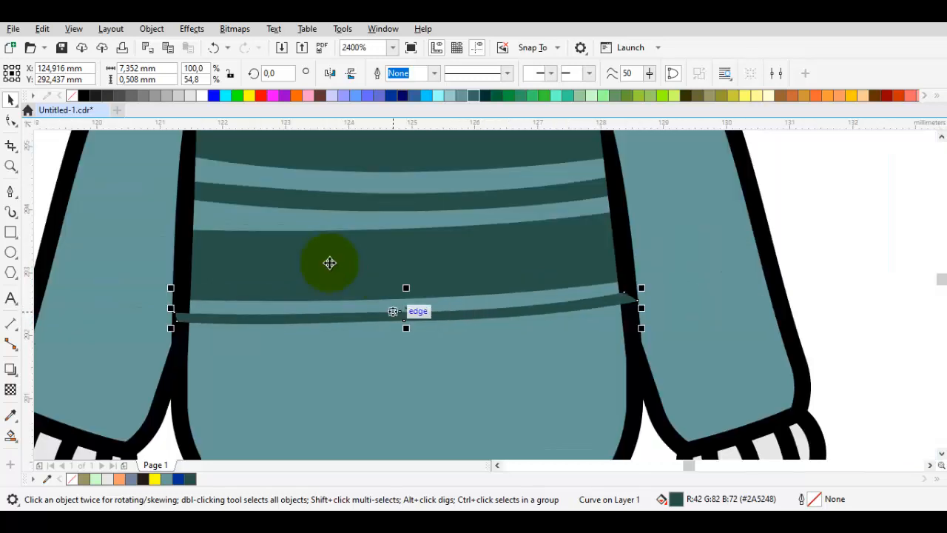
{"action": "scroll", "coordinate": [329, 262], "scroll_direction": "up", "scroll_amount": 1}
{"action": "left_click", "coordinate": [331, 268], "text": "shift"}
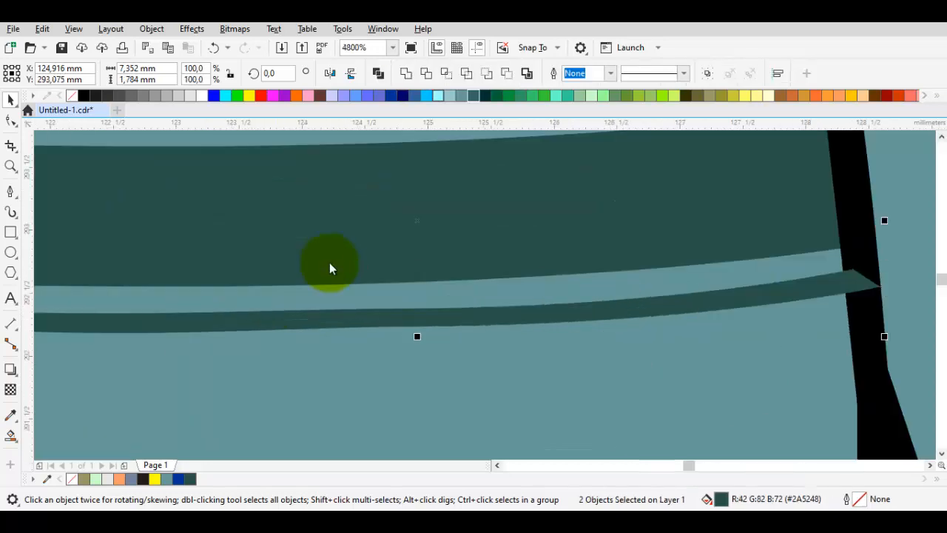
{"action": "scroll", "coordinate": [329, 262], "scroll_direction": "down", "scroll_amount": 1}
{"action": "key", "text": "ctrl+l"}
Try deleting the two middle nodes of the lowest thin stripe, and undo the deletion.
{"action": "key", "text": "F10"}
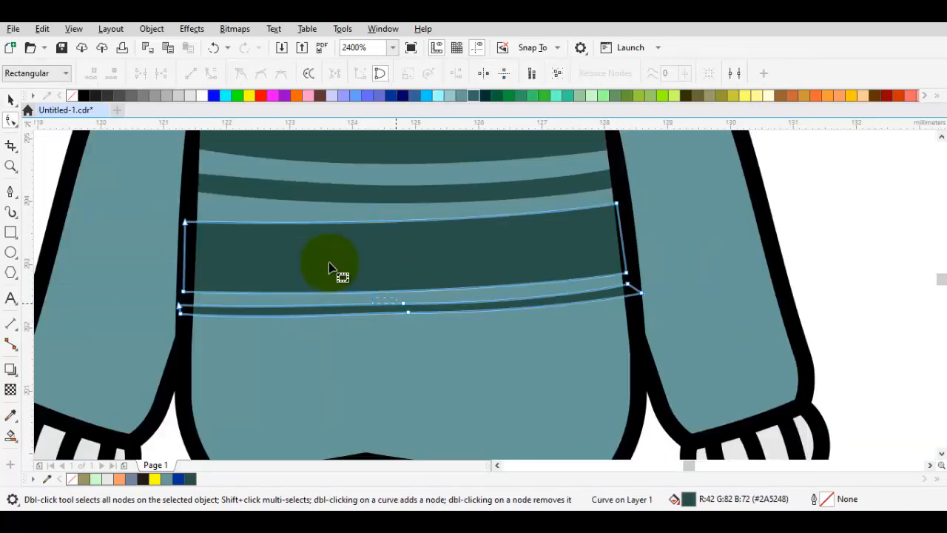
{"action": "key", "text": "Delete"}
{"action": "key", "text": "ctrl+z"}
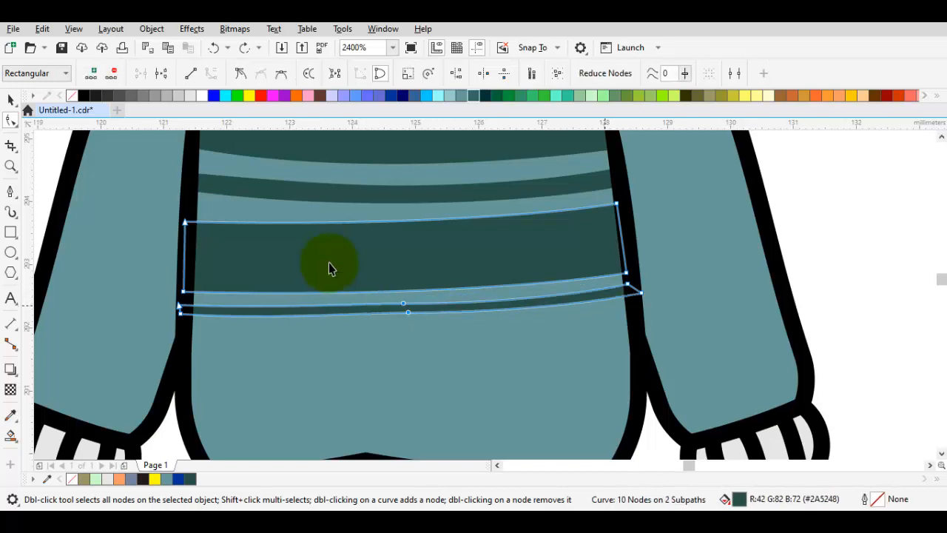
{"action": "key", "text": "space"}
{"action": "scroll", "coordinate": [329, 268], "scroll_direction": "down", "scroll_amount": 3}
{"action": "left_click", "coordinate": [330, 268]}
{"action": "scroll", "coordinate": [330, 267], "scroll_direction": "up", "scroll_amount": 1}
{"action": "scroll", "coordinate": [329, 268], "scroll_direction": "up", "scroll_amount": 1}
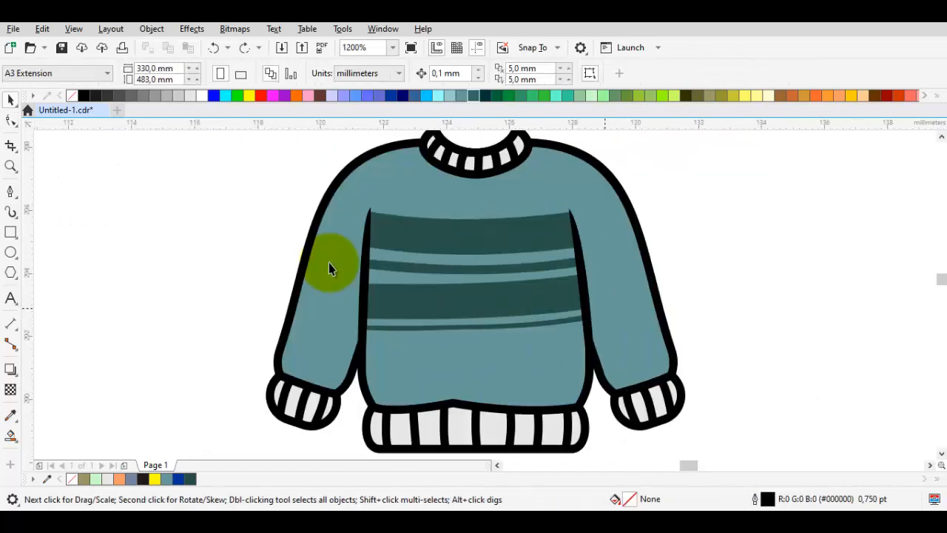
Recolour the sweater body and sleeves from teal to a duller, darker grey-teal uniform fill.
{"action": "left_click", "coordinate": [330, 265]}
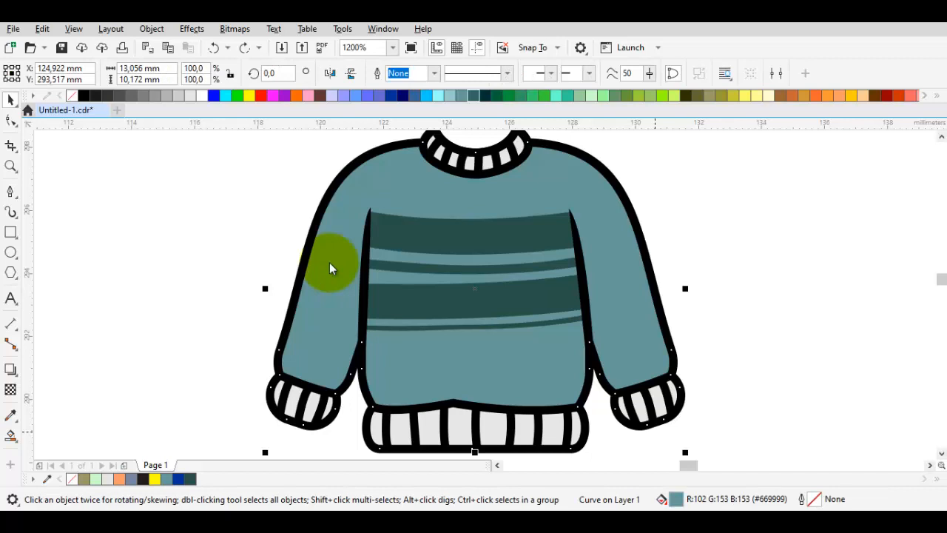
{"action": "key", "text": "shift+F11"}
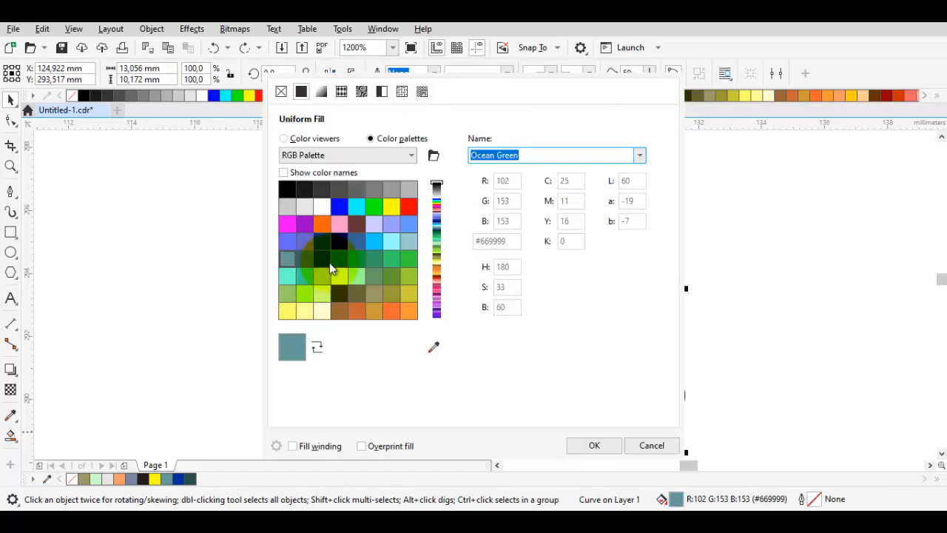
{"action": "key", "text": "alt+c"}
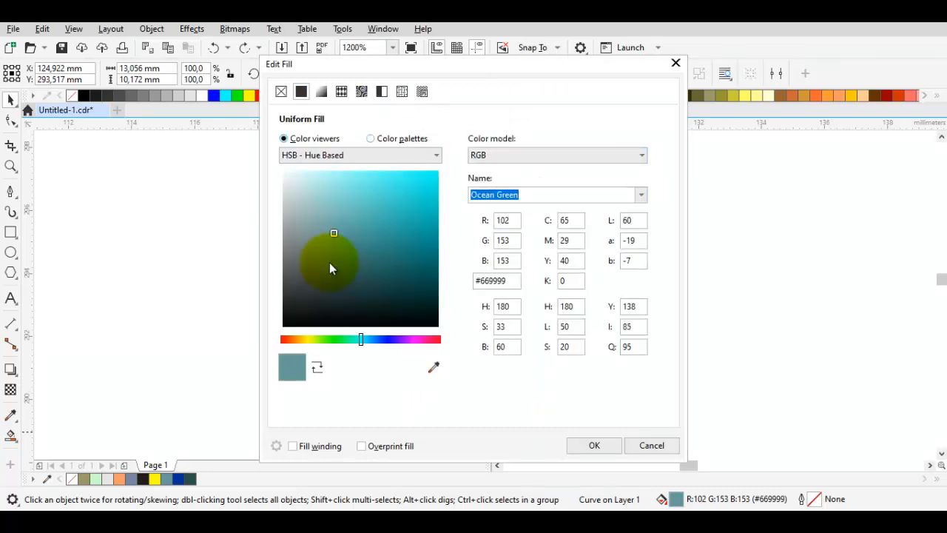
{"action": "left_click_drag", "start_coordinate": [542, 66], "coordinate": [886, 84]}
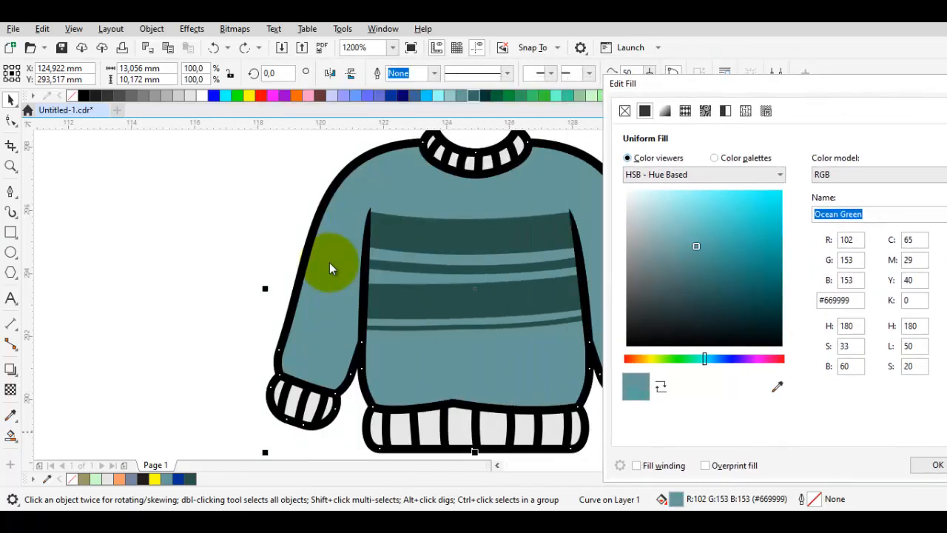
{"action": "mouse_move", "coordinate": [696, 247]}
{"action": "left_mouse_down"}
{"action": "mouse_move", "coordinate": [641, 259]}
{"action": "mouse_move", "coordinate": [662, 267]}
{"action": "left_mouse_up"}
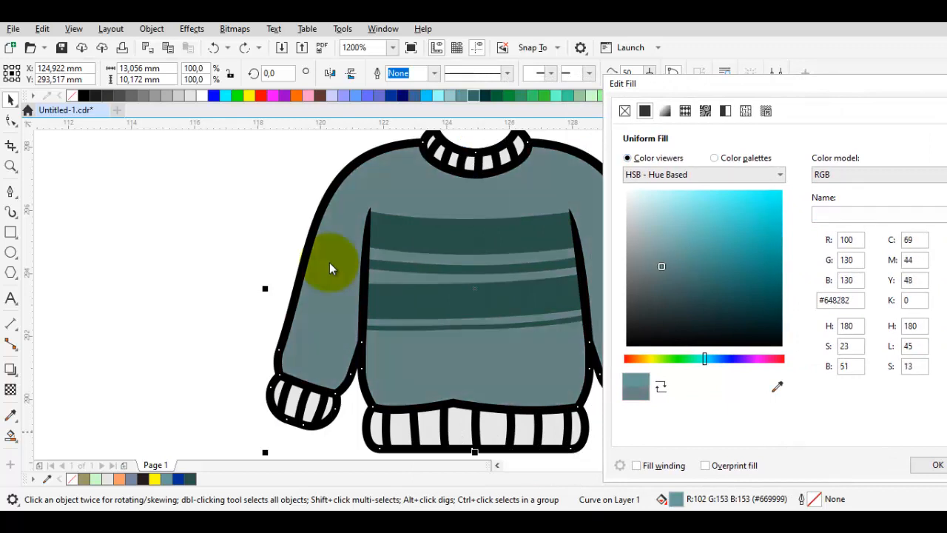
{"action": "key", "text": "Return"}
Combine the chest stripes into one curve and recolour it dark navy, #263542.
{"action": "key", "text": "Tab"}
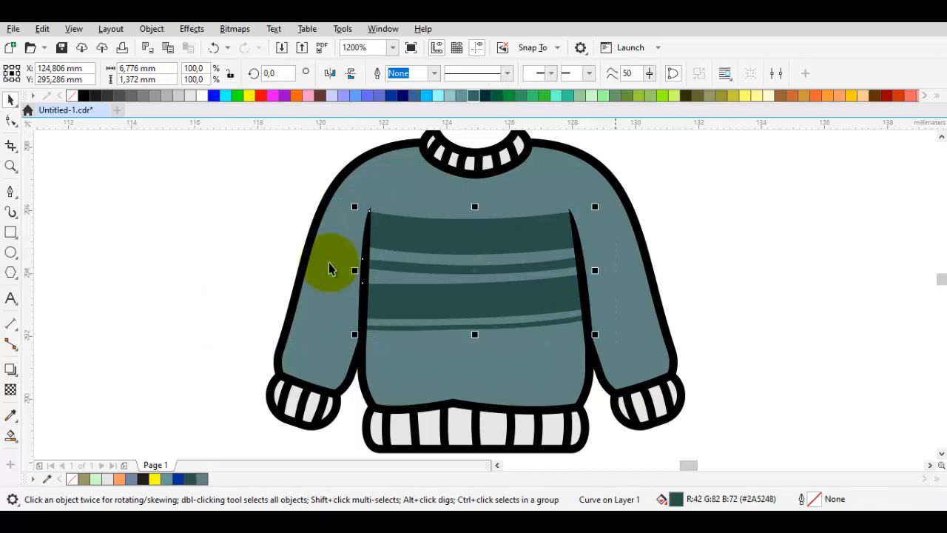
{"action": "key", "text": "ctrl+l"}
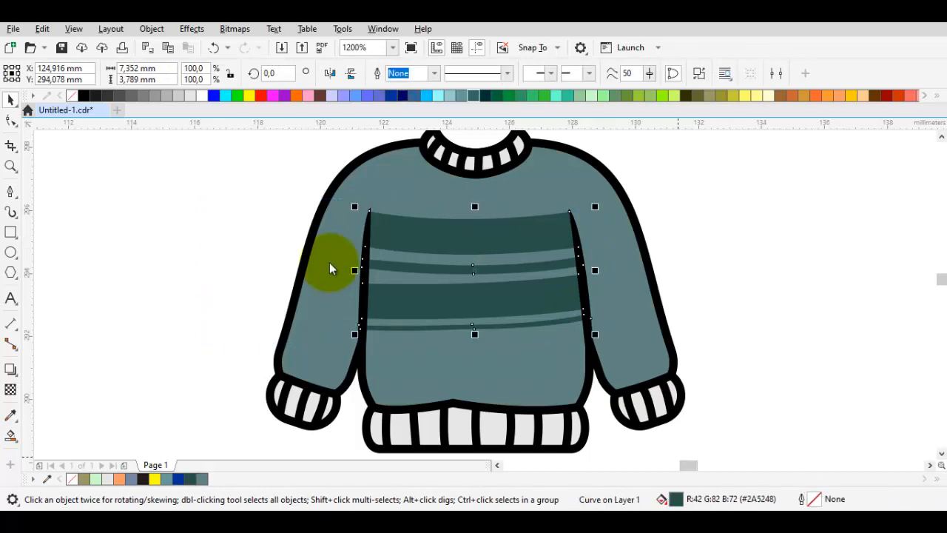
{"action": "key", "text": "shift+F11"}
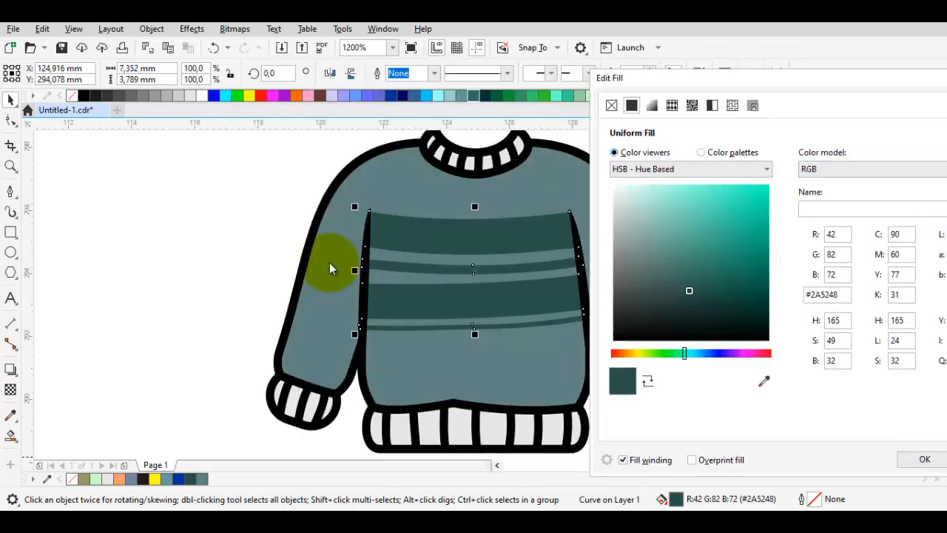
{"action": "left_click", "coordinate": [703, 354]}
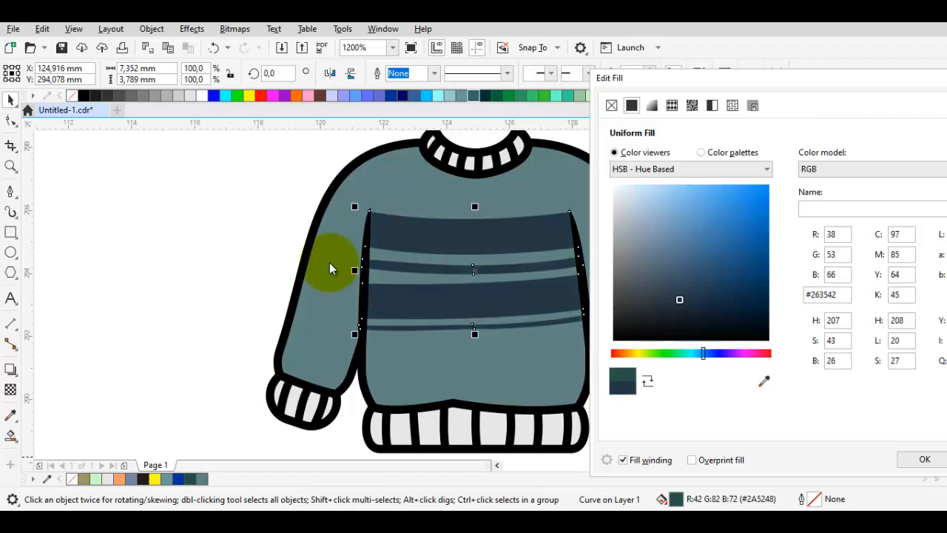
{"action": "left_click", "coordinate": [925, 460]}
{"action": "left_click", "coordinate": [773, 300]}
Examine the recoloured sweater as a whole and up close.
{"action": "scroll", "coordinate": [773, 300], "scroll_direction": "down", "scroll_amount": 2}
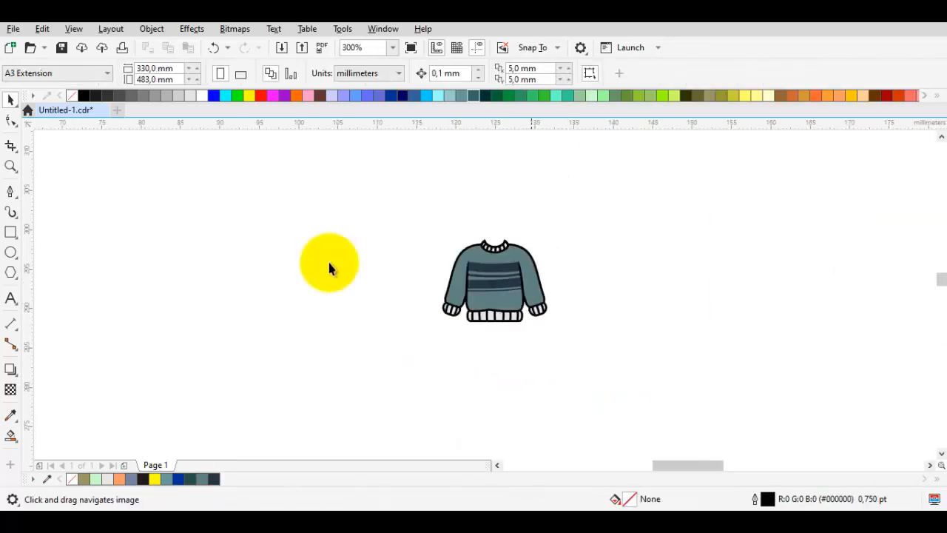
{"action": "scroll", "coordinate": [514, 246], "scroll_direction": "up", "scroll_amount": 1}
{"action": "left_click_drag", "start_coordinate": [464, 224], "coordinate": [467, 187]}
{"action": "scroll", "coordinate": [463, 187], "scroll_direction": "up", "scroll_amount": 1}
{"action": "scroll", "coordinate": [508, 265], "scroll_direction": "down", "scroll_amount": 1}
{"action": "left_click_drag", "start_coordinate": [507, 265], "coordinate": [461, 208]}
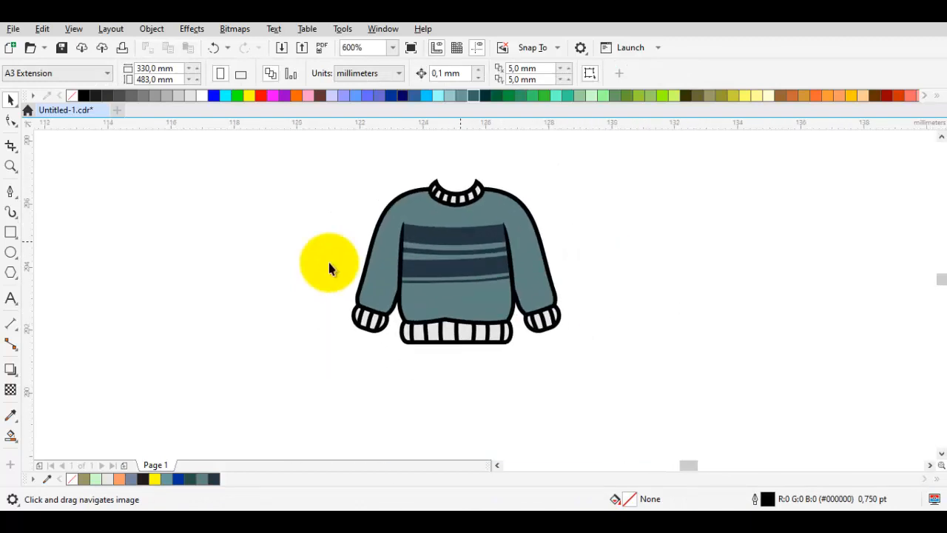
{"action": "scroll", "coordinate": [458, 243], "scroll_direction": "up", "scroll_amount": 1}
{"action": "left_click_drag", "start_coordinate": [491, 317], "coordinate": [485, 341]}
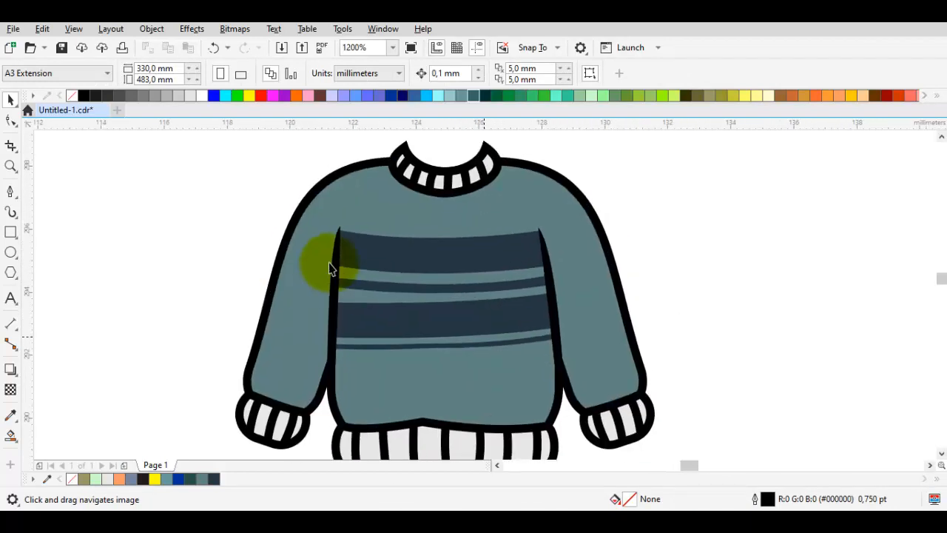
Draw a closed 0.75 pt outline about 2.8 mm wide and 1.2 mm tall across the collar opening and send it behind the collar.
{"action": "key", "text": "F4"}
{"action": "scroll", "coordinate": [330, 267], "scroll_direction": "up", "scroll_amount": 1}
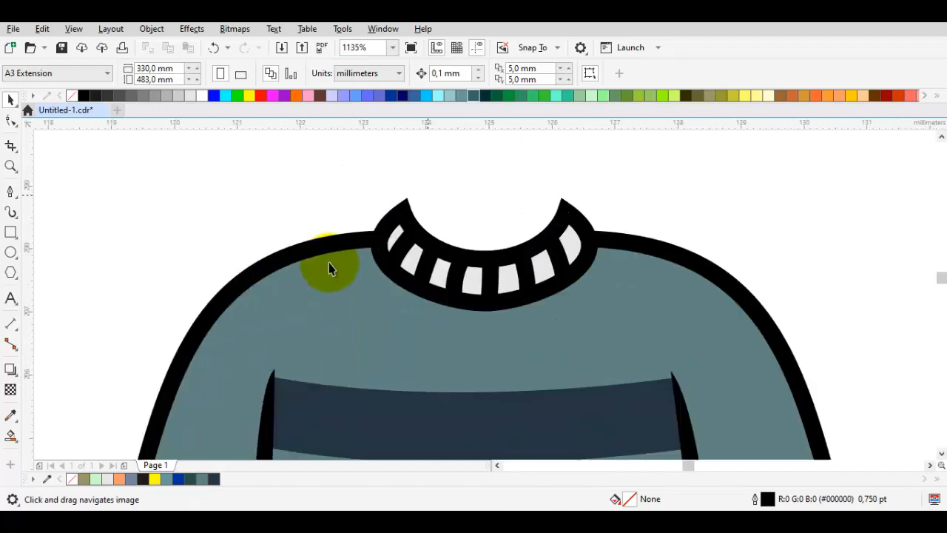
{"action": "key", "text": "F5"}
{"action": "scroll", "coordinate": [328, 268], "scroll_direction": "up", "scroll_amount": 1}
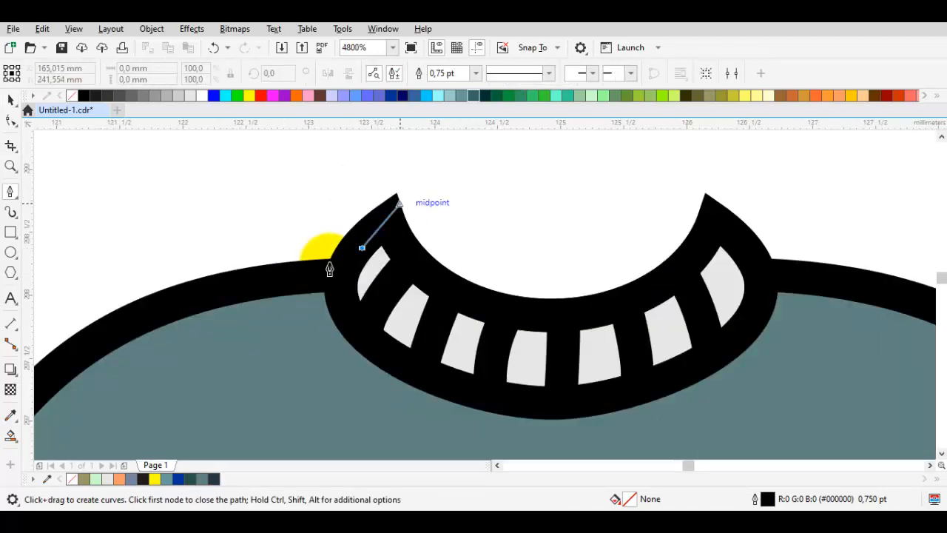
{"action": "left_click", "coordinate": [397, 193]}
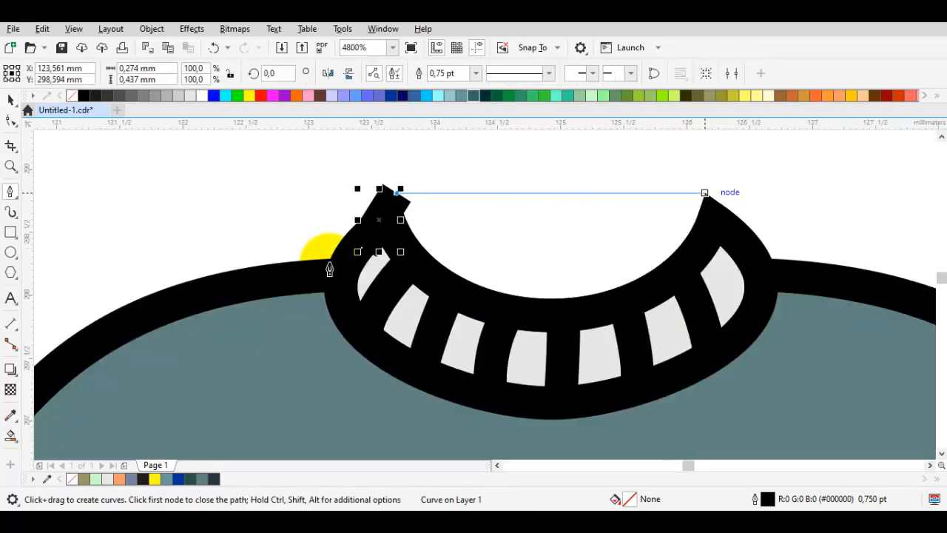
{"action": "left_click", "coordinate": [705, 192]}
{"action": "left_click_drag", "start_coordinate": [713, 302], "coordinate": [706, 313]}
{"action": "left_click_drag", "start_coordinate": [511, 346], "coordinate": [476, 353]}
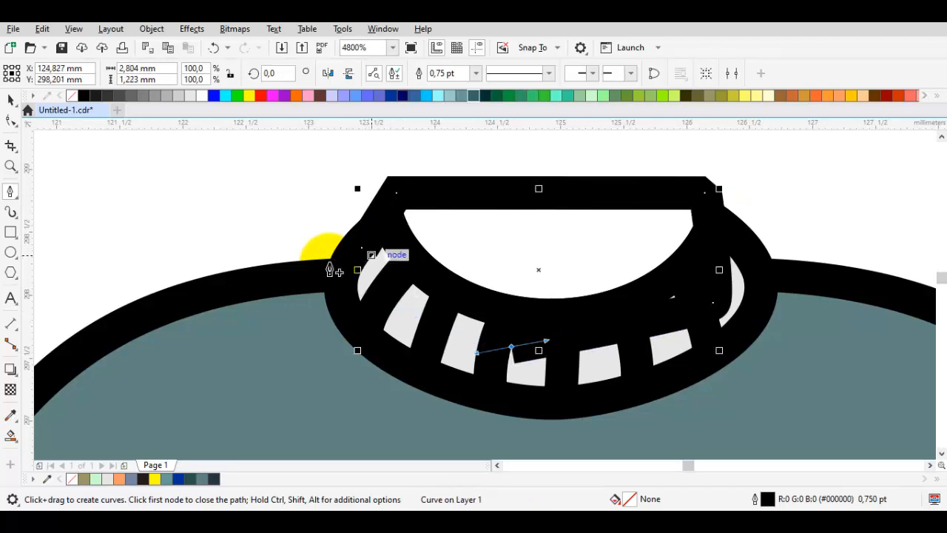
{"action": "left_click", "coordinate": [329, 270]}
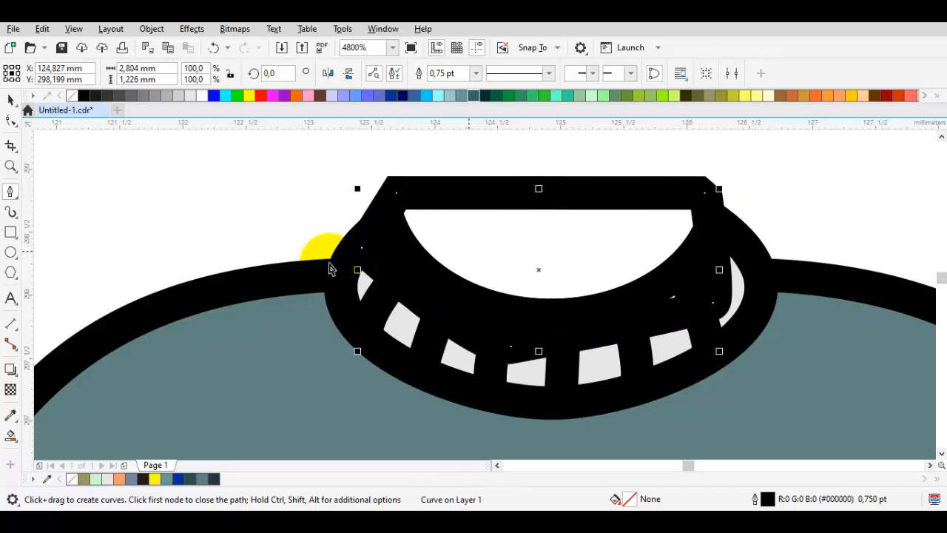
{"action": "key", "text": "ctrl+Page_Down"}
{"action": "key", "text": "space"}
Convert the straight top edge of the back-neck outline to a curve and bow it downward.
{"action": "double_click", "coordinate": [582, 190]}
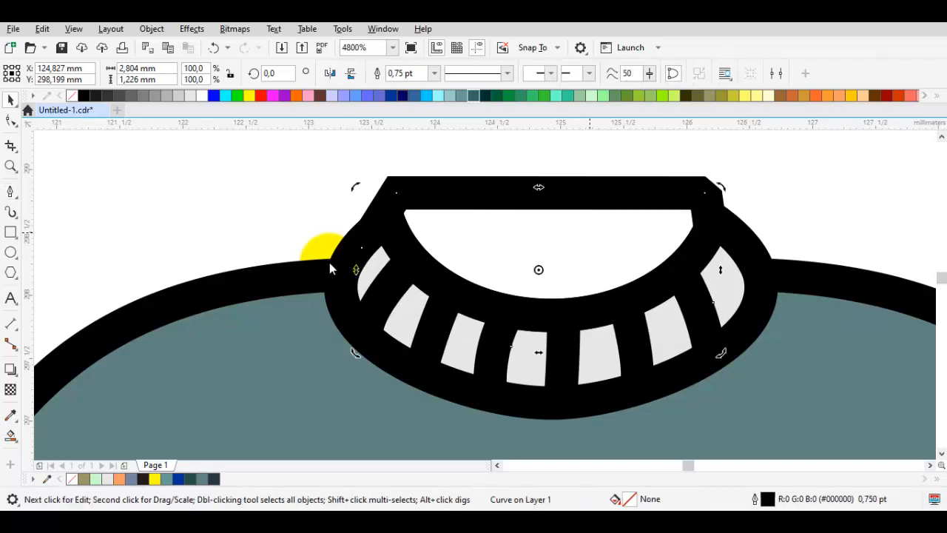
{"action": "right_click", "coordinate": [582, 190]}
{"action": "left_click", "coordinate": [622, 285]}
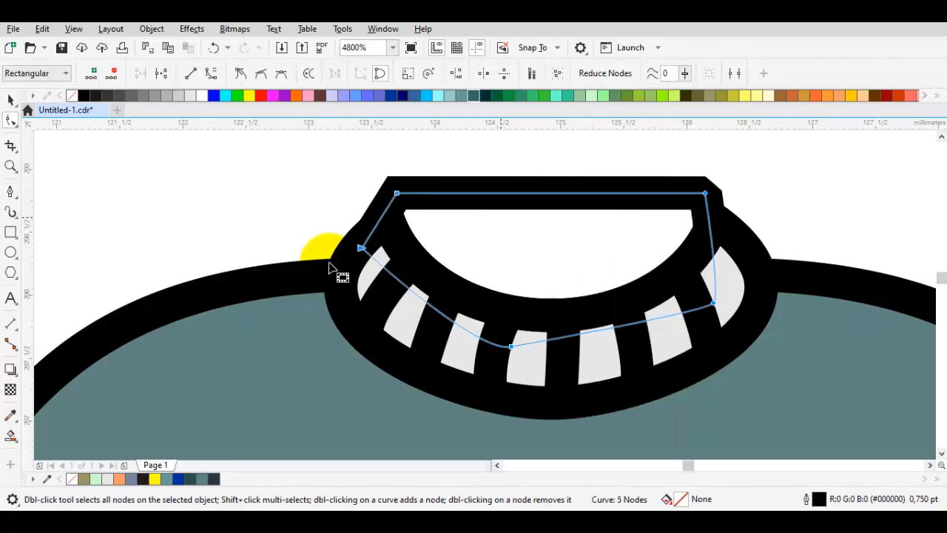
{"action": "right_click", "coordinate": [501, 217]}
{"action": "left_click", "coordinate": [533, 333]}
{"action": "key", "text": "space"}
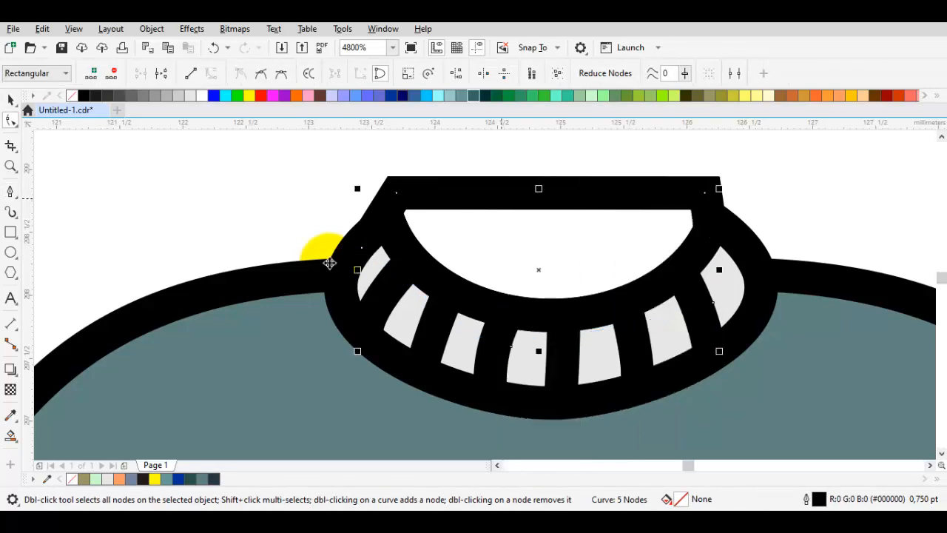
{"action": "double_click", "coordinate": [503, 198]}
{"action": "left_click_drag", "start_coordinate": [519, 194], "coordinate": [527, 231]}
Fill the back-neck shape inside the collar with the grey-teal colour sampled from the sweater body.
{"action": "key", "text": "i"}
{"action": "scroll", "coordinate": [474, 296], "scroll_direction": "down", "scroll_amount": 2}
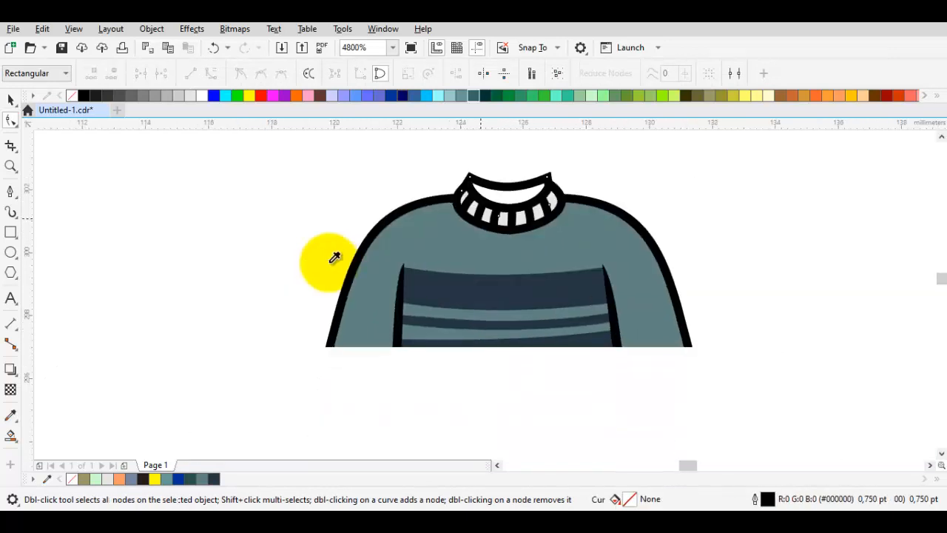
{"action": "left_click", "coordinate": [480, 248]}
{"action": "left_click", "coordinate": [511, 194]}
{"action": "key", "text": "space"}
{"action": "left_click", "coordinate": [329, 268]}
Round both upper corners of the black back-neck outline by deleting their corner nodes.
{"action": "scroll", "coordinate": [508, 184], "scroll_direction": "up", "scroll_amount": 2}
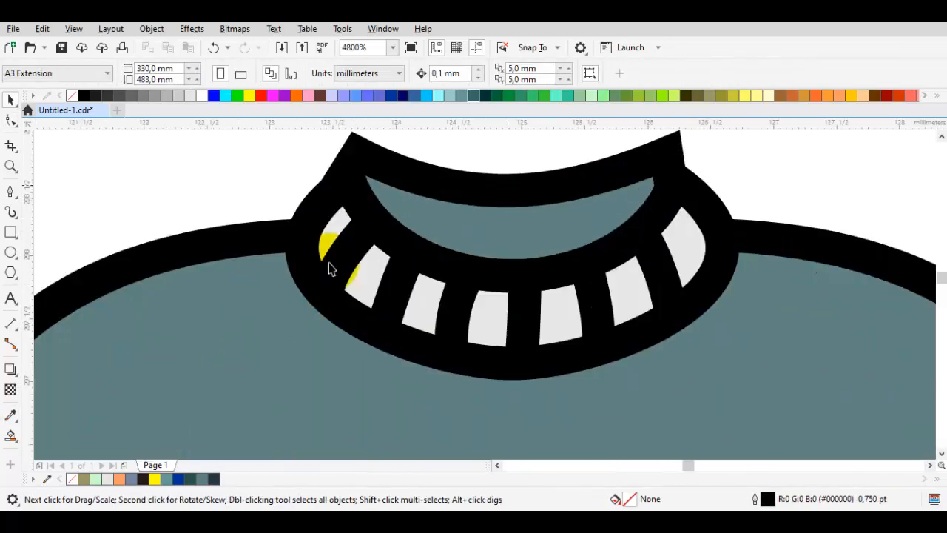
{"action": "left_click_drag", "start_coordinate": [518, 192], "coordinate": [515, 159]}
{"action": "key", "text": "ctrl+z"}
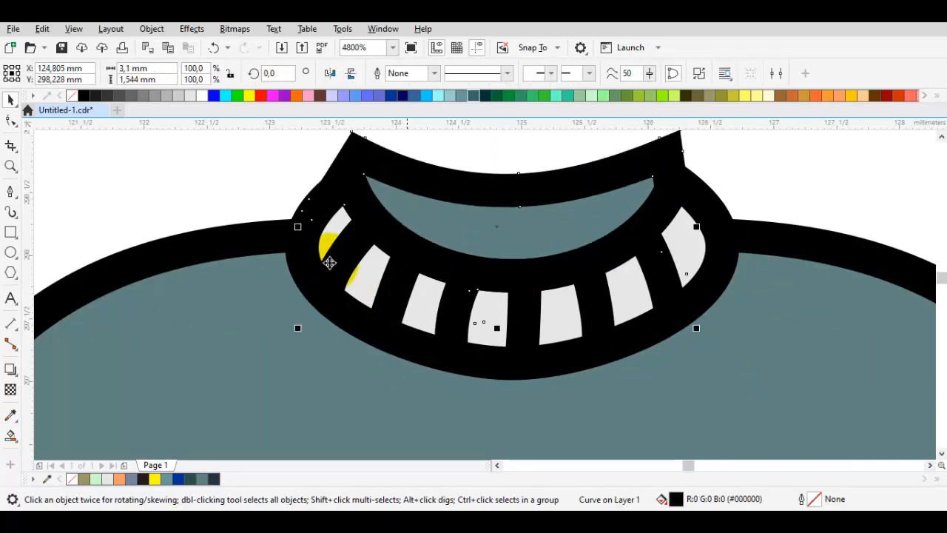
{"action": "key", "text": "F10"}
{"action": "scroll", "coordinate": [330, 269], "scroll_direction": "up", "scroll_amount": 2}
{"action": "key", "text": "Delete"}
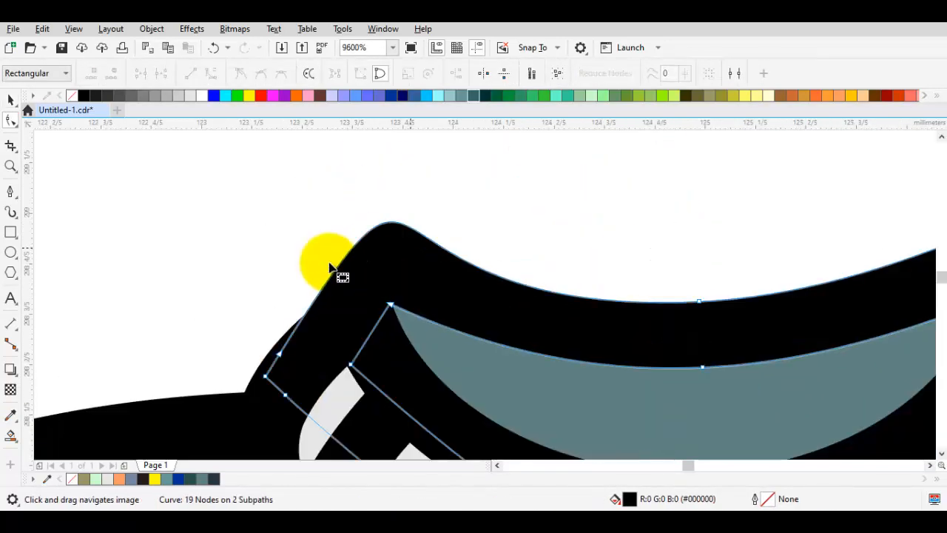
{"action": "scroll", "coordinate": [329, 269], "scroll_direction": "down", "scroll_amount": 2}
{"action": "key", "text": "Delete"}
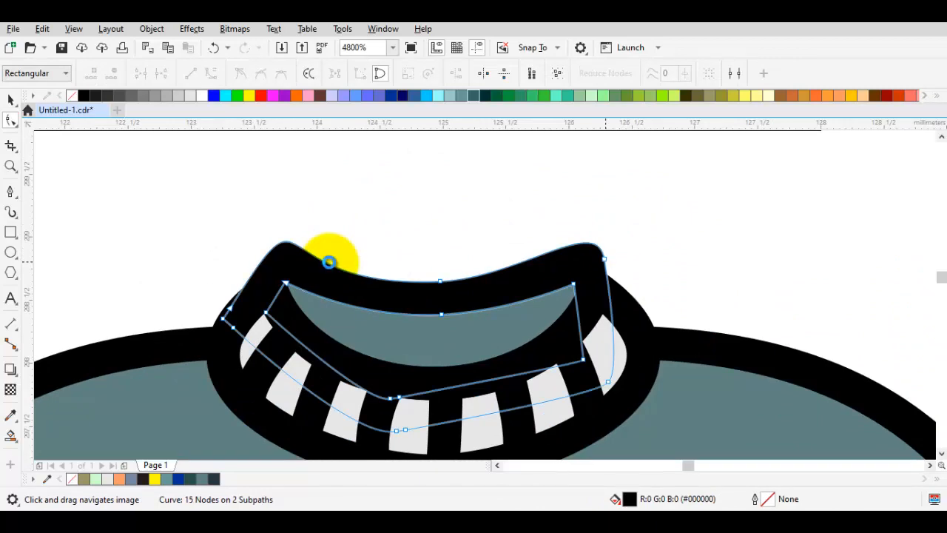
Recolour the back-neck area inside the collar with the dark navy sampled from the chest stripes.
{"action": "scroll", "coordinate": [330, 268], "scroll_direction": "down", "scroll_amount": 1}
{"action": "key", "text": "space"}
{"action": "left_click", "coordinate": [329, 269]}
{"action": "scroll", "coordinate": [330, 268], "scroll_direction": "down", "scroll_amount": 2}
{"action": "scroll", "coordinate": [330, 268], "scroll_direction": "up", "scroll_amount": 1}
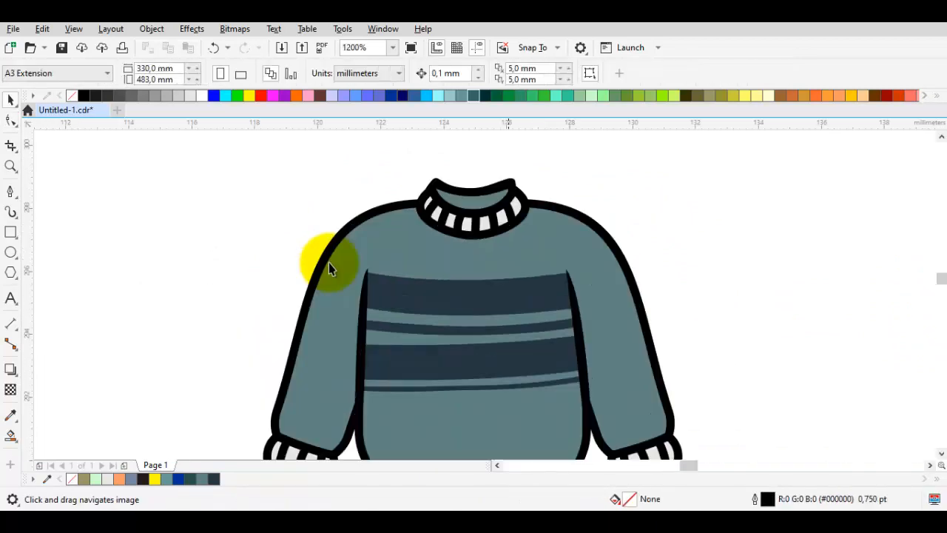
{"action": "key", "text": "i"}
{"action": "left_click", "coordinate": [329, 269]}
{"action": "scroll", "coordinate": [329, 269], "scroll_direction": "up", "scroll_amount": 1}
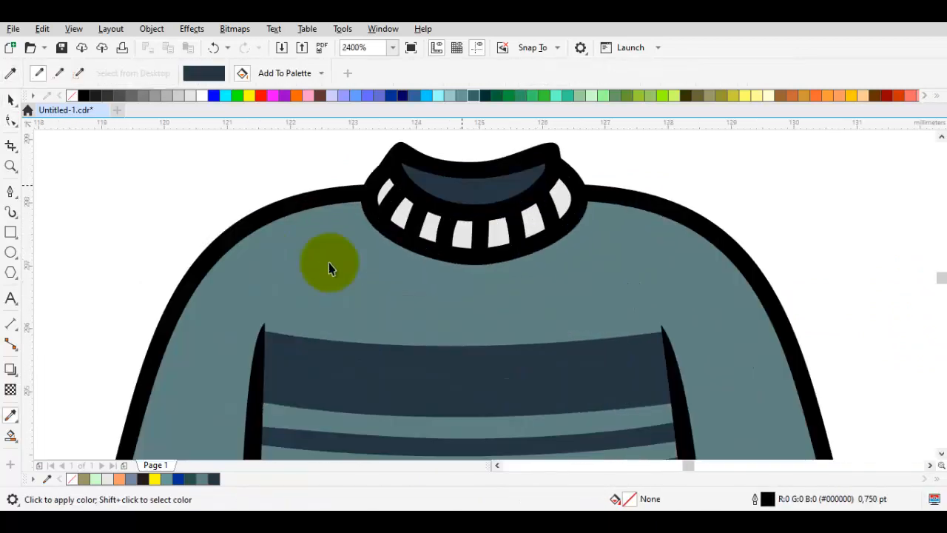